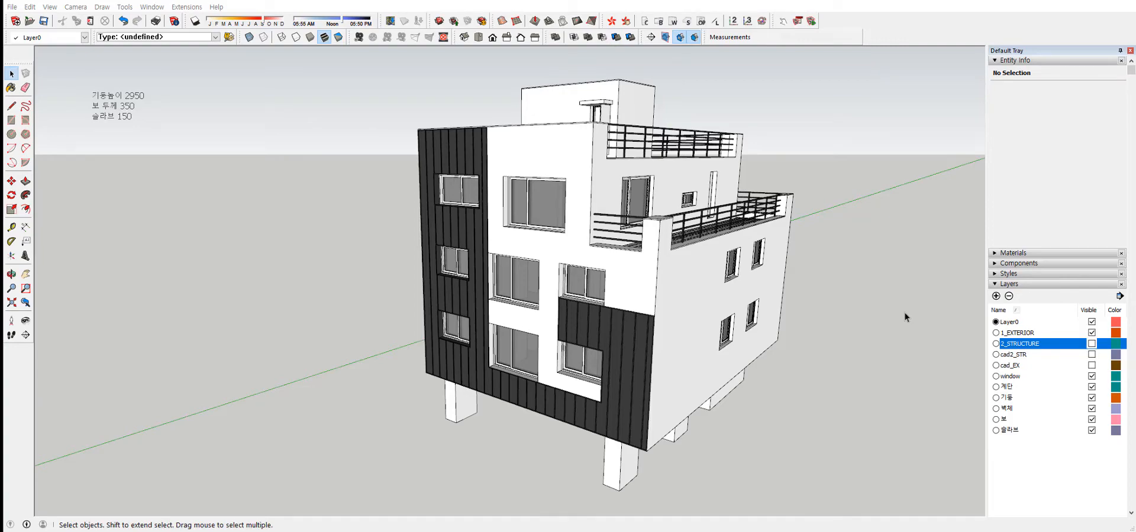
Examine the exterior building's front and side facades from several angles.
{"action": "middle_click_drag", "start_coordinate": [762, 317], "coordinate": [704, 286]}
{"action": "middle_click_drag", "start_coordinate": [573, 299], "coordinate": [550, 299]}
{"action": "scroll", "coordinate": [559, 313], "scroll_direction": "up", "scroll_amount": 2}
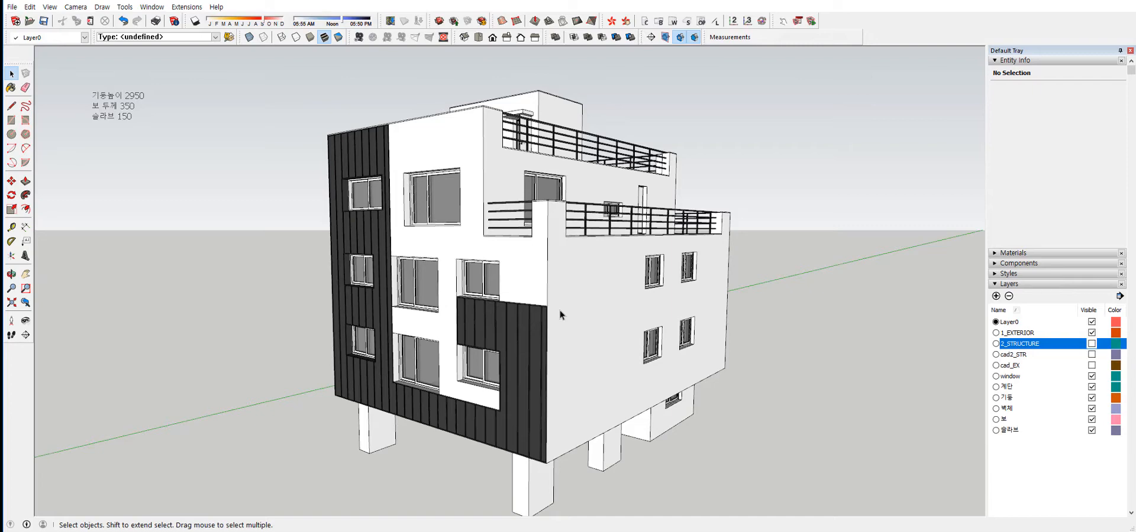
{"action": "middle_click_drag", "start_coordinate": [560, 314], "coordinate": [881, 237]}
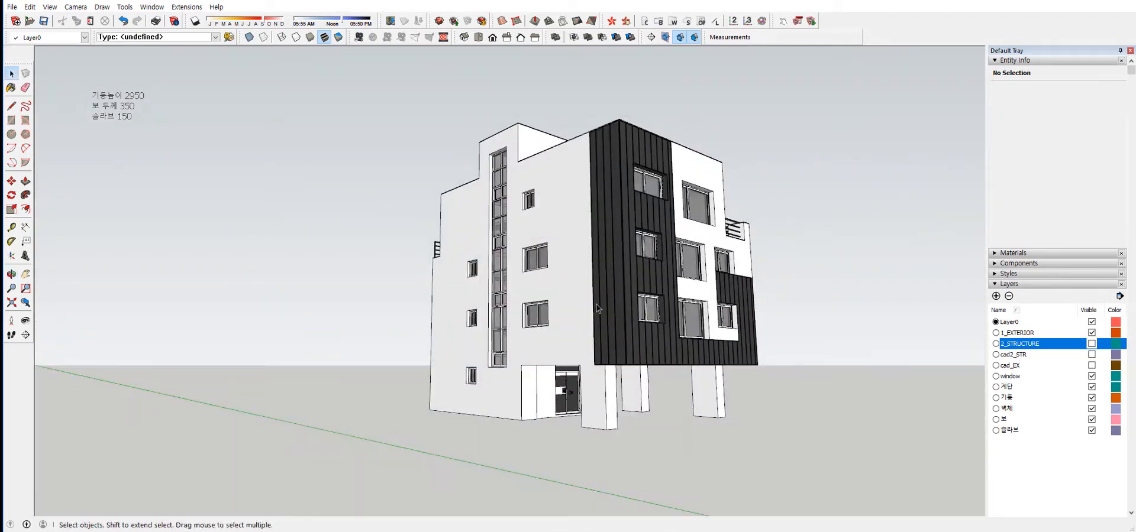
Make the 2_STRUCTURE layer visible alongside the exterior building.
{"action": "middle_click_drag", "start_coordinate": [598, 310], "coordinate": [563, 323]}
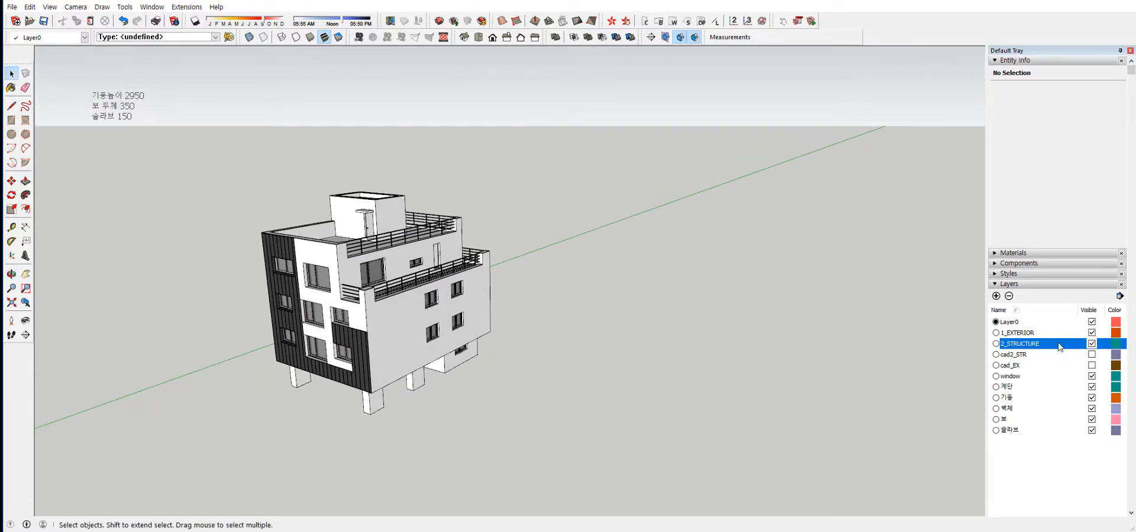
{"action": "scroll", "coordinate": [395, 277], "scroll_direction": "down", "scroll_amount": 5}
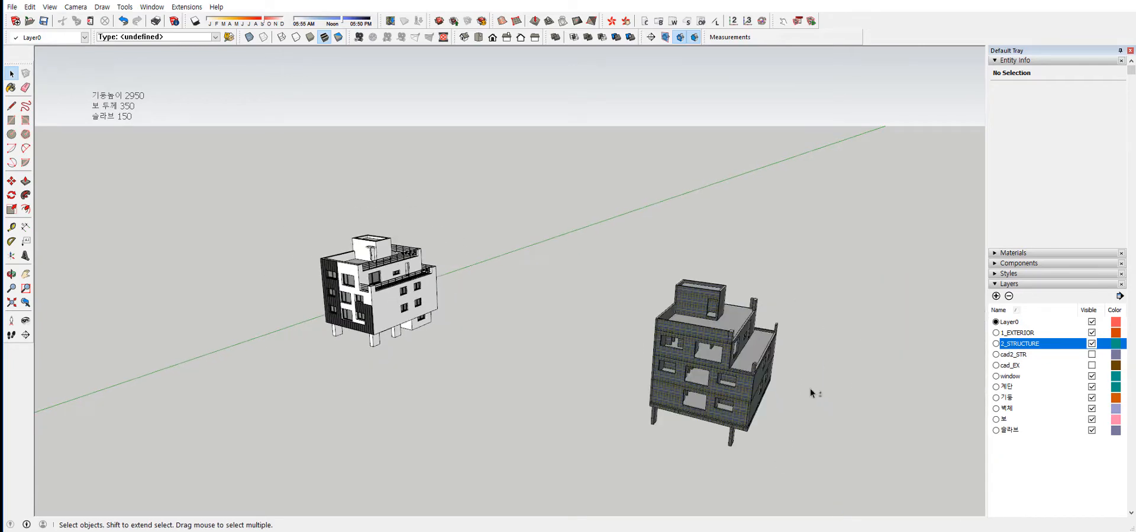
{"action": "middle_click_drag", "start_coordinate": [704, 383], "coordinate": [633, 313], "text": "shift"}
Examine the exterior building all around, including the columns and entrance beneath the overhanging floors.
{"action": "scroll", "coordinate": [621, 365], "scroll_direction": "up", "scroll_amount": 3}
{"action": "scroll", "coordinate": [412, 281], "scroll_direction": "up", "scroll_amount": 5}
{"action": "middle_click_drag", "start_coordinate": [284, 278], "coordinate": [817, 251], "text": "shift"}
{"action": "middle_click_drag", "start_coordinate": [502, 260], "coordinate": [248, 284]}
{"action": "scroll", "coordinate": [594, 262], "scroll_direction": "down", "scroll_amount": 2}
{"action": "scroll", "coordinate": [710, 242], "scroll_direction": "down", "scroll_amount": 2}
{"action": "middle_click_drag", "start_coordinate": [710, 241], "coordinate": [462, 236]}
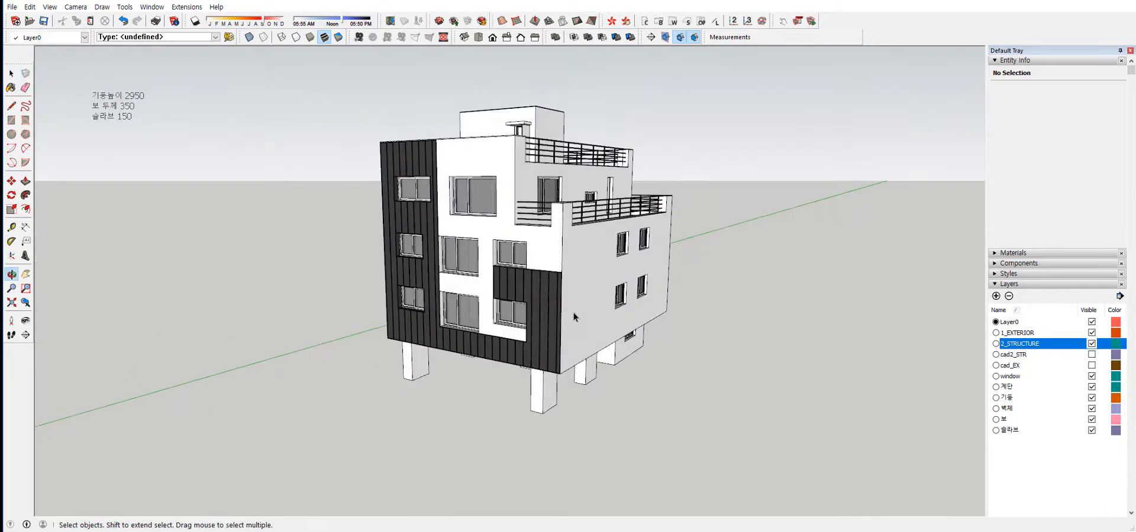
{"action": "scroll", "coordinate": [516, 313], "scroll_direction": "up", "scroll_amount": 3}
{"action": "middle_click_drag", "start_coordinate": [516, 313], "coordinate": [617, 237]}
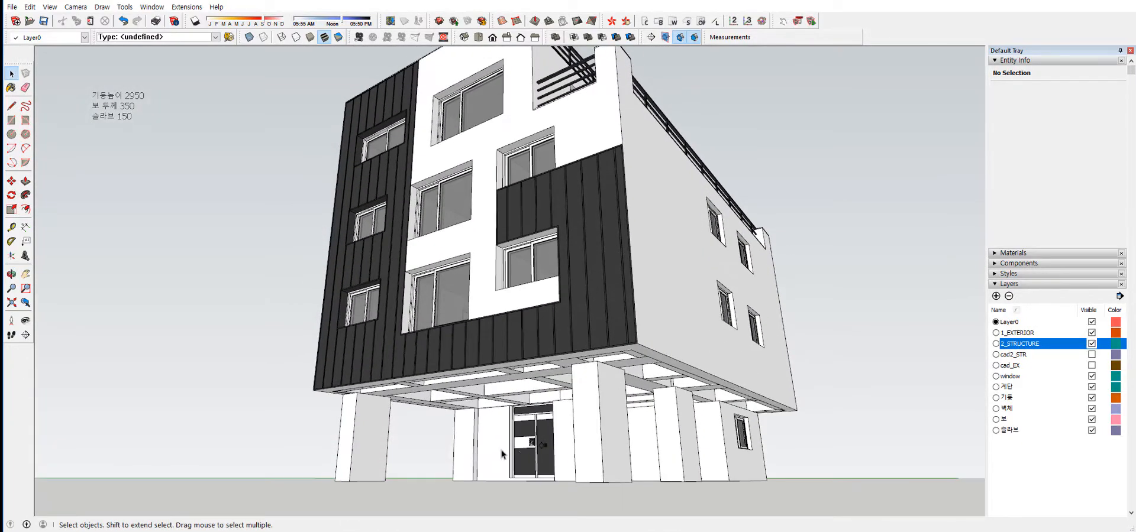
Inspect the exterior building's flat roof, railings and rooftop stair-tower door up close.
{"action": "middle_click_drag", "start_coordinate": [609, 274], "coordinate": [170, 301]}
{"action": "middle_click_drag", "start_coordinate": [260, 232], "coordinate": [494, 379], "text": "shift"}
{"action": "scroll", "coordinate": [469, 208], "scroll_direction": "up", "scroll_amount": 5}
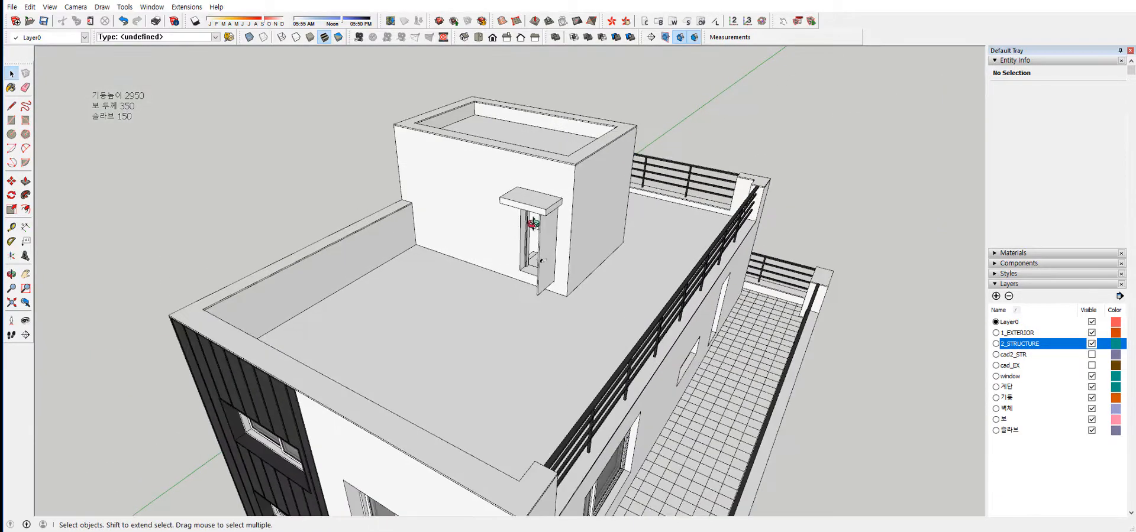
{"action": "middle_click_drag", "start_coordinate": [535, 223], "coordinate": [532, 263]}
{"action": "scroll", "coordinate": [533, 264], "scroll_direction": "up", "scroll_amount": 8}
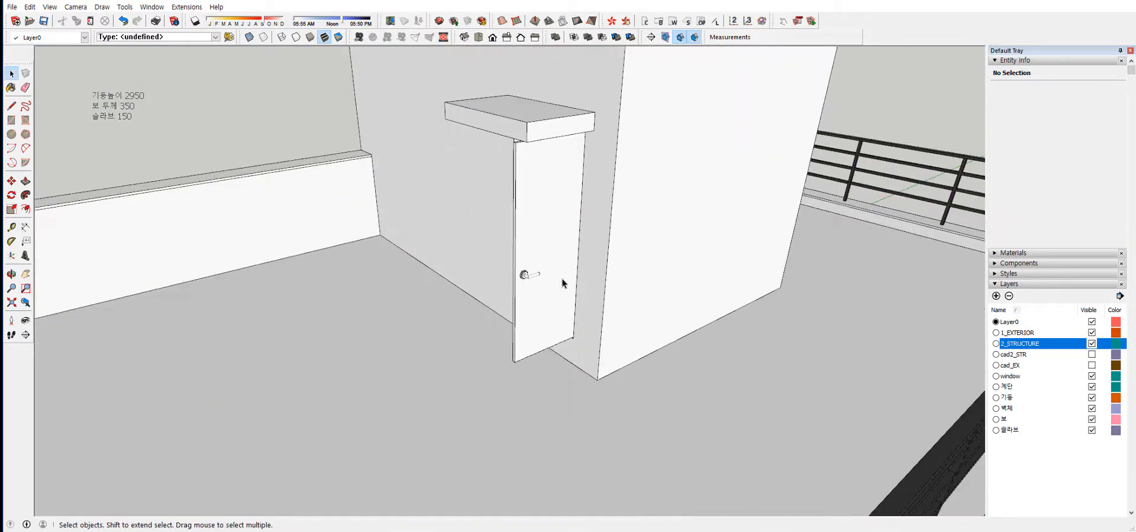
{"action": "scroll", "coordinate": [536, 277], "scroll_direction": "down", "scroll_amount": 12}
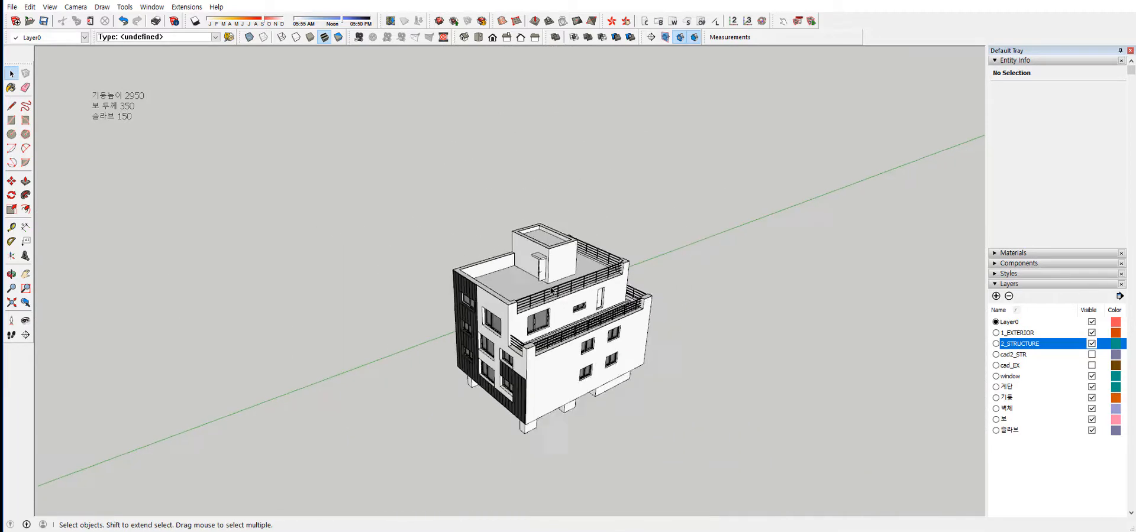
Compare the exterior and structural models side by side, and inspect the exterior's large white side wall.
{"action": "scroll", "coordinate": [565, 317], "scroll_direction": "down", "scroll_amount": 3}
{"action": "middle_click_drag", "start_coordinate": [565, 318], "coordinate": [444, 181], "text": "shift"}
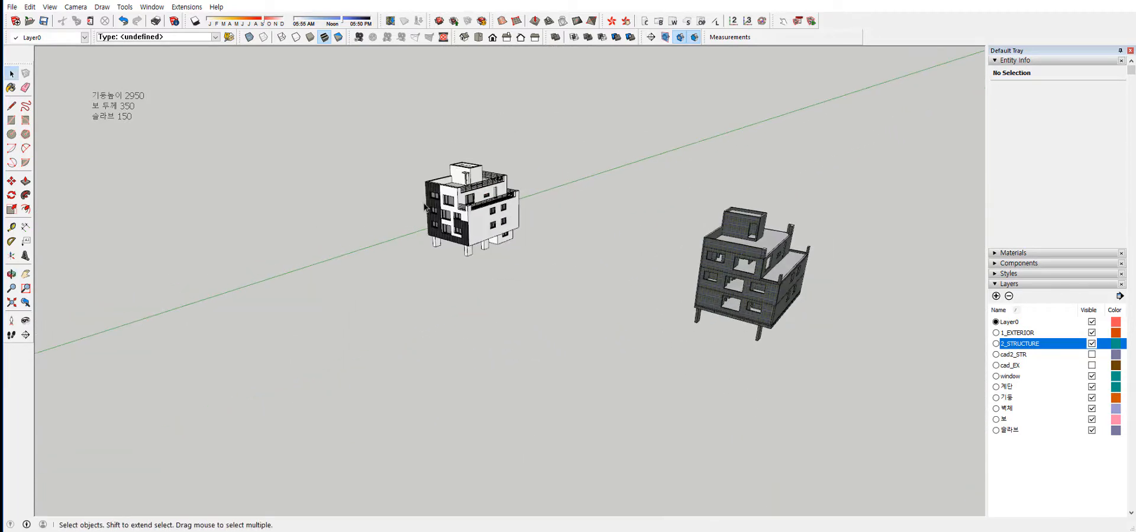
{"action": "scroll", "coordinate": [443, 182], "scroll_direction": "up", "scroll_amount": 1}
{"action": "scroll", "coordinate": [444, 183], "scroll_direction": "up", "scroll_amount": 7}
{"action": "middle_click_drag", "start_coordinate": [489, 225], "coordinate": [537, 186]}
{"action": "middle_click_drag", "start_coordinate": [569, 291], "coordinate": [566, 320]}
{"action": "scroll", "coordinate": [534, 267], "scroll_direction": "up", "scroll_amount": 4}
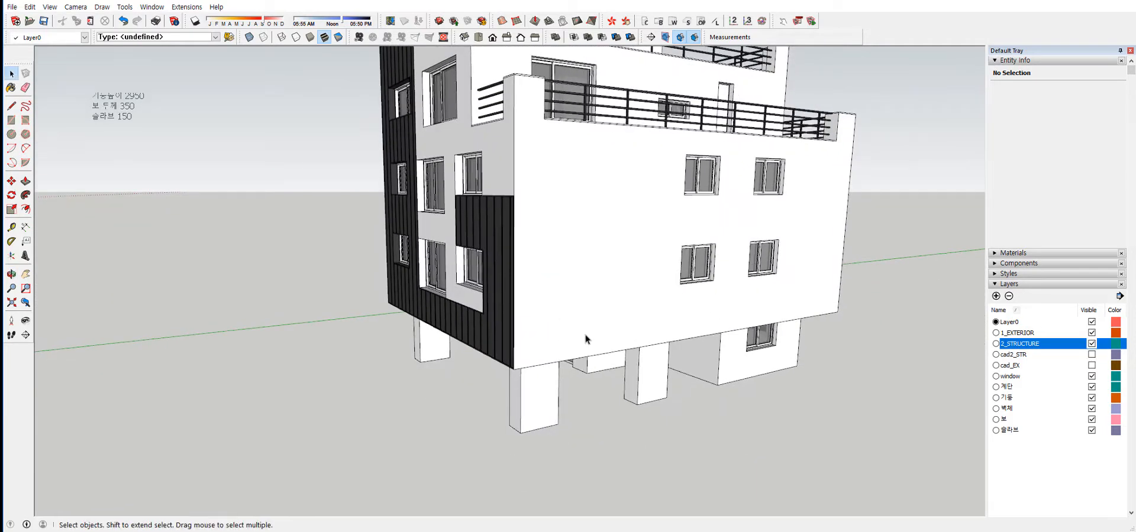
Open the exterior building's nested groups down to the white side wall and select its face.
{"action": "key", "text": "ctrl+a"}
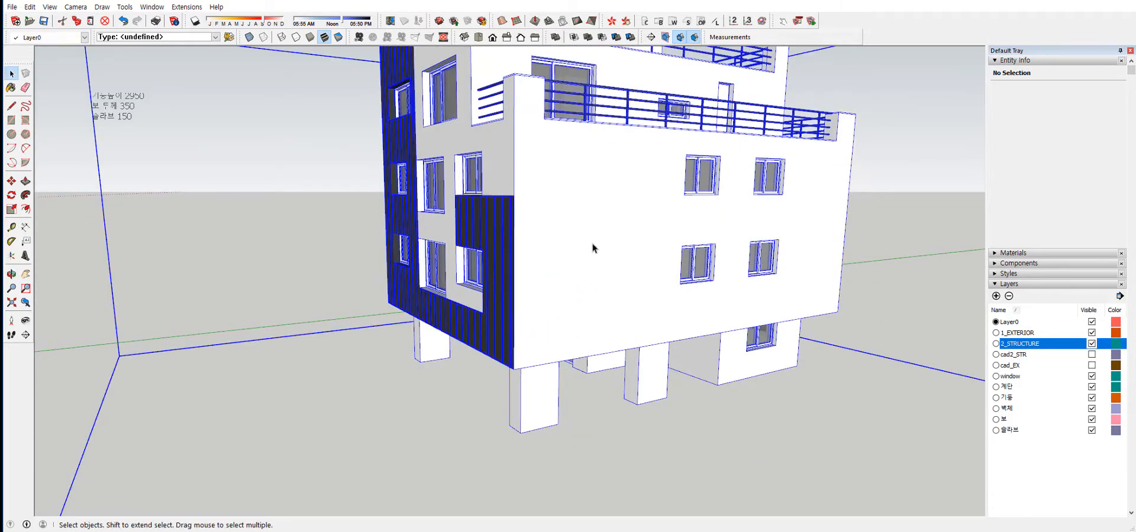
{"action": "double_click", "coordinate": [592, 244]}
{"action": "left_click", "coordinate": [590, 212]}
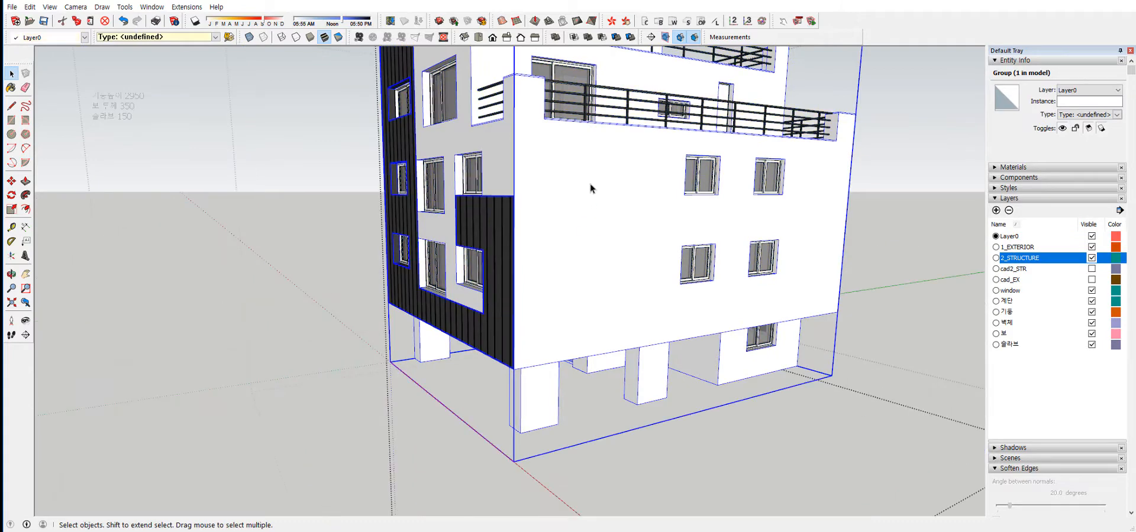
{"action": "double_click", "coordinate": [589, 183]}
{"action": "left_click", "coordinate": [590, 183]}
Query the total face area for the selected wall's layer, close the result and leave the nested groups.
{"action": "right_click", "coordinate": [585, 216]}
{"action": "mouse_move", "coordinate": [639, 271]}
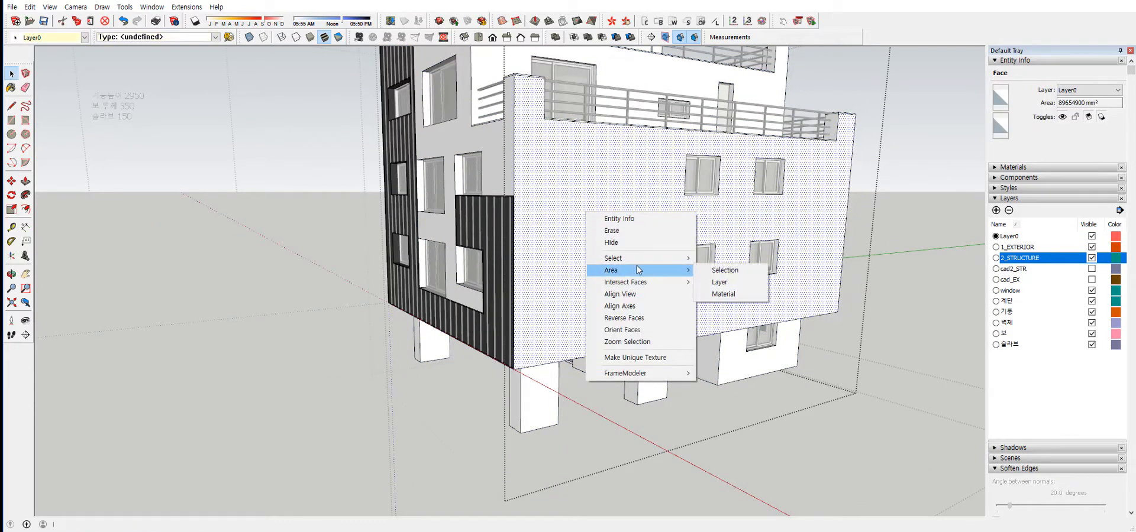
{"action": "left_click", "coordinate": [727, 285]}
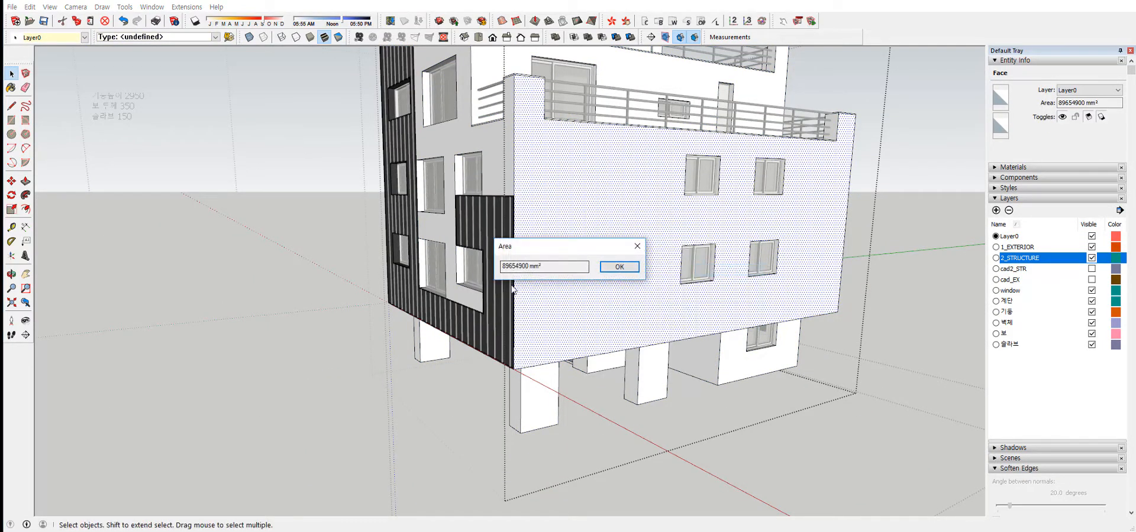
{"action": "left_click", "coordinate": [639, 248]}
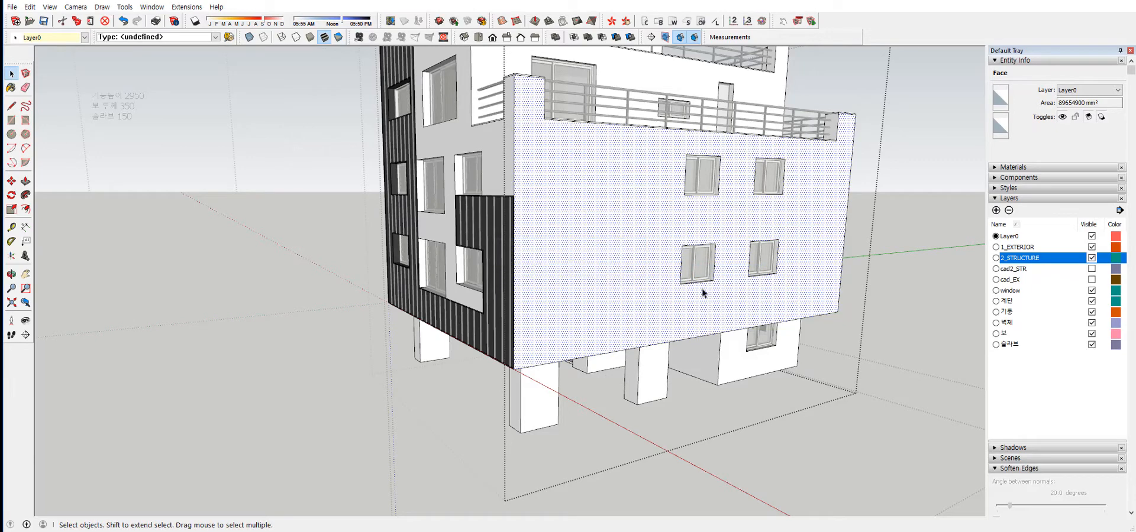
{"action": "left_click", "coordinate": [878, 463]}
{"action": "middle_click_drag", "start_coordinate": [628, 303], "coordinate": [610, 298], "text": "shift"}
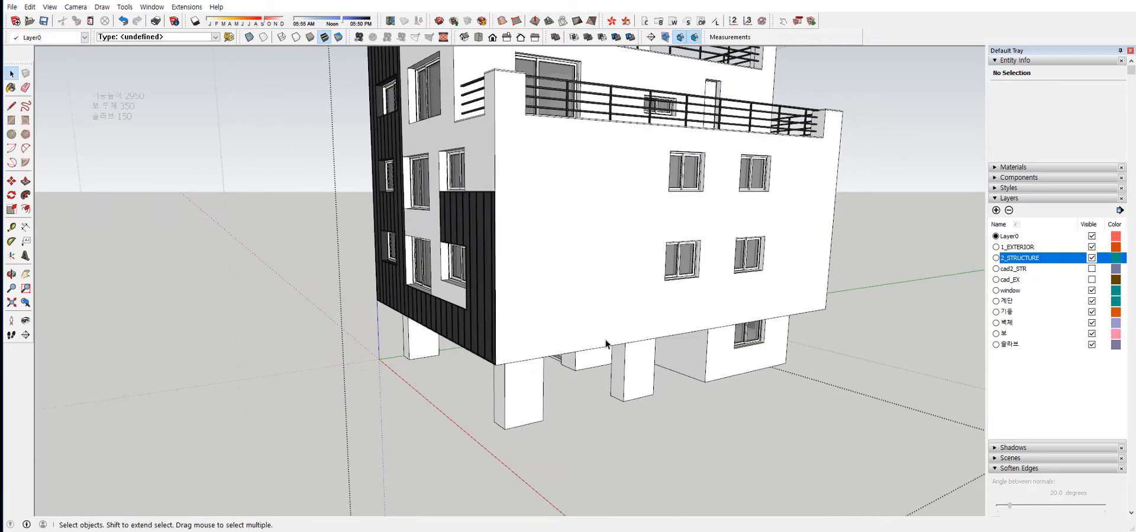
{"action": "left_click", "coordinate": [224, 230]}
Select the whole exterior building group and examine it from near and far.
{"action": "scroll", "coordinate": [575, 250], "scroll_direction": "down", "scroll_amount": 6}
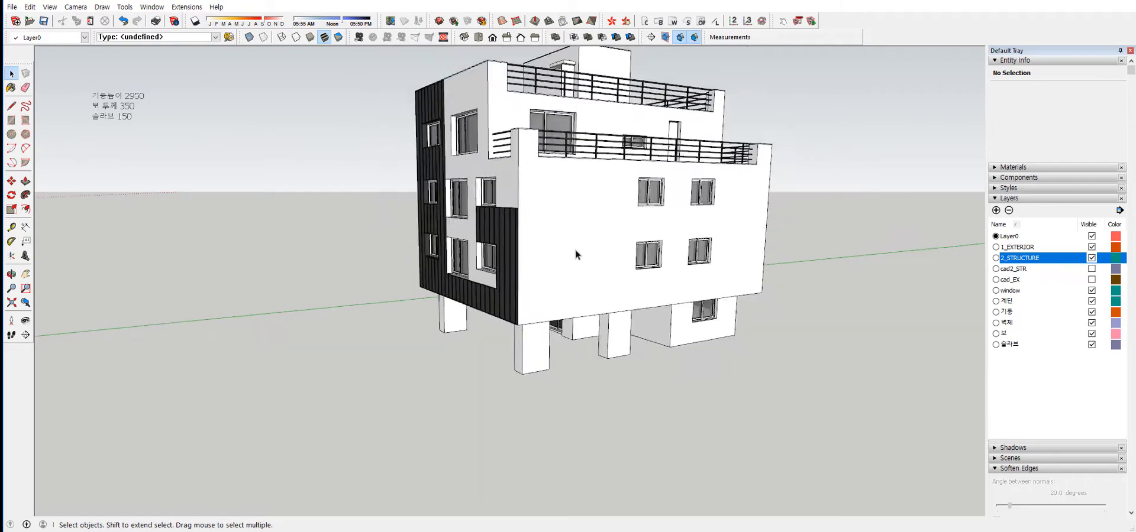
{"action": "middle_click_drag", "start_coordinate": [604, 255], "coordinate": [371, 243], "text": "shift"}
{"action": "scroll", "coordinate": [378, 241], "scroll_direction": "down", "scroll_amount": 5}
{"action": "middle_click_drag", "start_coordinate": [589, 254], "coordinate": [480, 268]}
{"action": "scroll", "coordinate": [622, 274], "scroll_direction": "up", "scroll_amount": 2}
{"action": "scroll", "coordinate": [362, 257], "scroll_direction": "up", "scroll_amount": 2}
{"action": "left_click", "coordinate": [363, 257]}
{"action": "scroll", "coordinate": [470, 259], "scroll_direction": "up", "scroll_amount": 2}
{"action": "scroll", "coordinate": [540, 248], "scroll_direction": "up", "scroll_amount": 2}
{"action": "scroll", "coordinate": [594, 237], "scroll_direction": "down", "scroll_amount": 6}
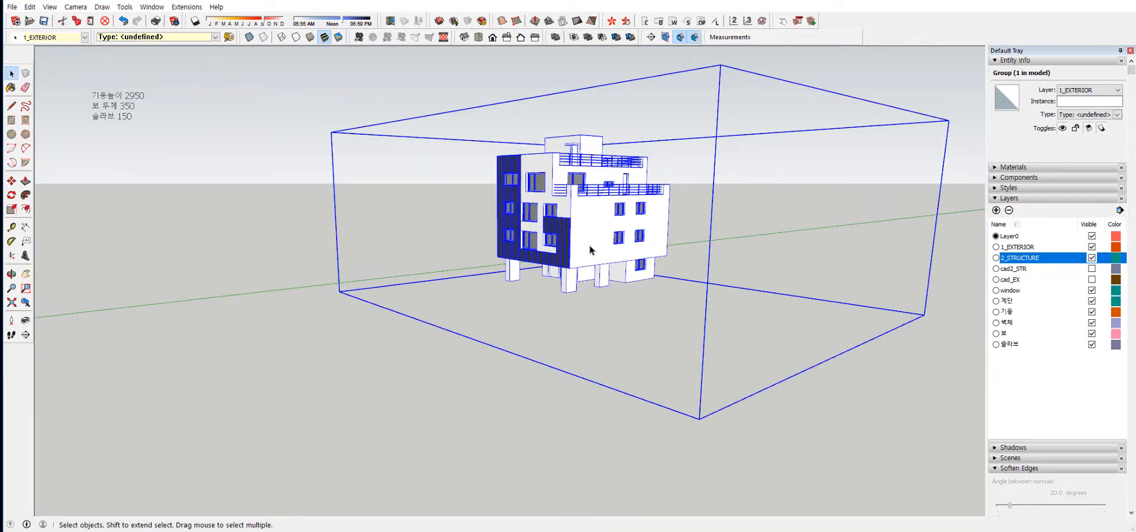
Clear the selection, inspect the formwork-textured structural model and select its group.
{"action": "middle_click_drag", "start_coordinate": [590, 248], "coordinate": [420, 239], "text": "shift"}
{"action": "scroll", "coordinate": [421, 239], "scroll_direction": "down", "scroll_amount": 3}
{"action": "left_click", "coordinate": [516, 346]}
{"action": "scroll", "coordinate": [763, 246], "scroll_direction": "up", "scroll_amount": 3}
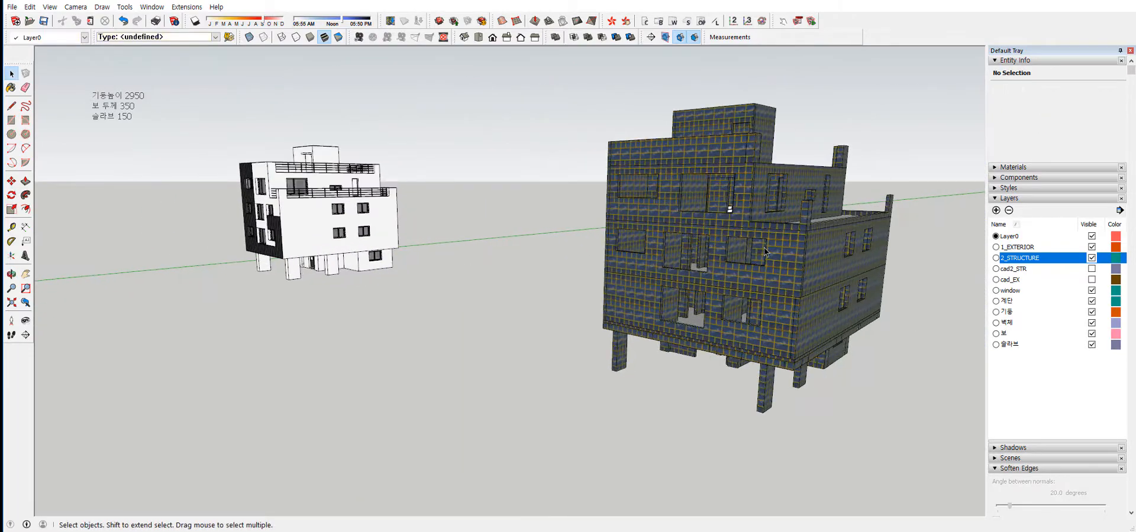
{"action": "middle_click_drag", "start_coordinate": [765, 248], "coordinate": [586, 265]}
{"action": "middle_click_drag", "start_coordinate": [586, 264], "coordinate": [735, 253]}
{"action": "left_click", "coordinate": [661, 271]}
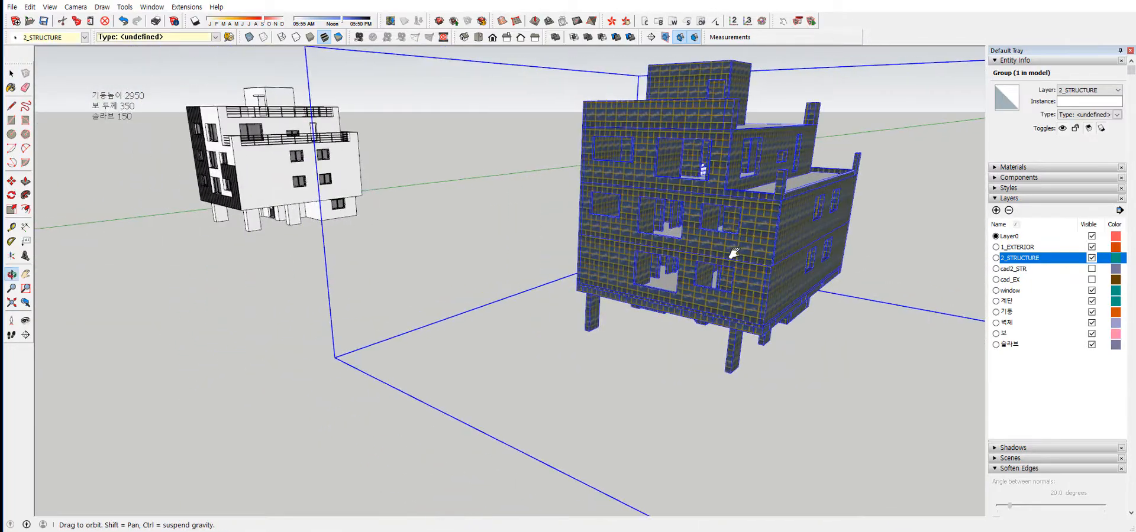
Select the exterior building group and the structural building group in turn to compare the two models.
{"action": "key", "text": "space"}
{"action": "left_click", "coordinate": [467, 251]}
{"action": "left_click", "coordinate": [303, 155]}
{"action": "middle_click_drag", "start_coordinate": [281, 201], "coordinate": [328, 216]}
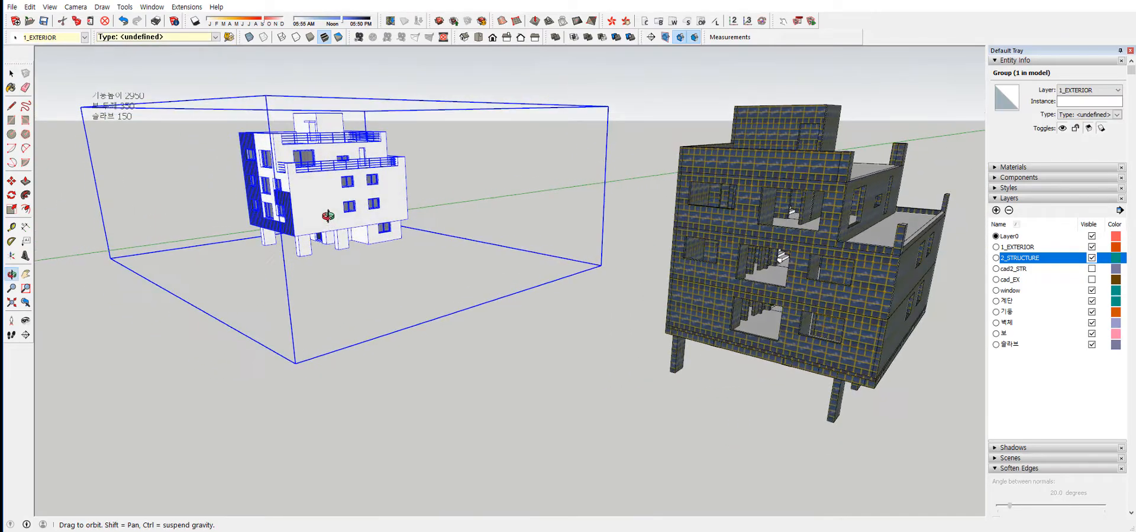
{"action": "left_click", "coordinate": [696, 215]}
{"action": "middle_click_drag", "start_coordinate": [696, 215], "coordinate": [566, 216], "text": "shift"}
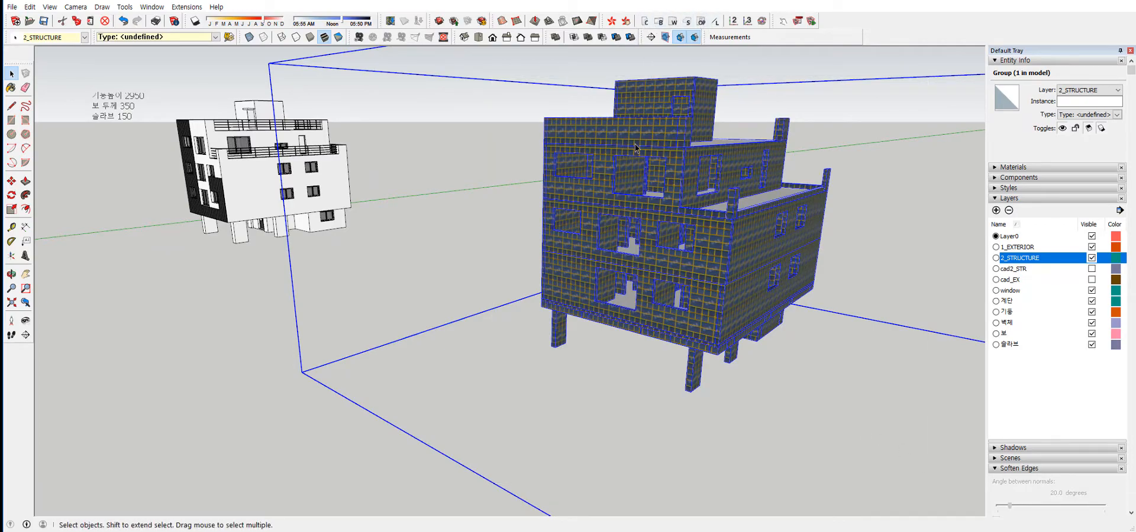
{"action": "mouse_move", "coordinate": [784, 321]}
{"action": "middle_mouse_down"}
{"action": "mouse_move", "coordinate": [1058, 223]}
{"action": "mouse_move", "coordinate": [695, 320]}
{"action": "mouse_move", "coordinate": [775, 306]}
{"action": "middle_mouse_up"}
{"action": "middle_click_drag", "start_coordinate": [596, 206], "coordinate": [555, 243]}
Open the structural group for editing and examine the formwork texture on its walls up close.
{"action": "double_click", "coordinate": [555, 243]}
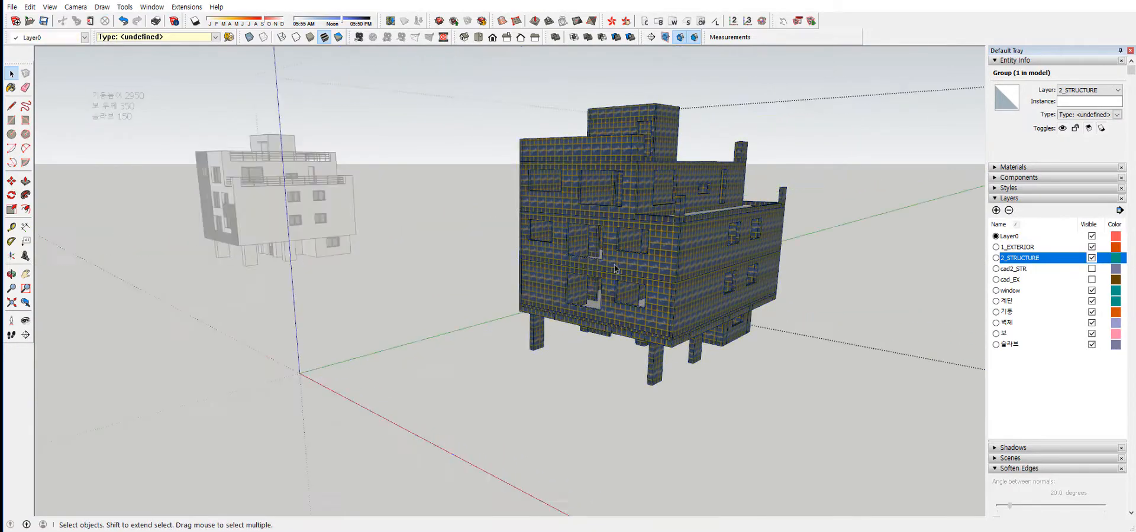
{"action": "scroll", "coordinate": [666, 273], "scroll_direction": "up", "scroll_amount": 5}
{"action": "scroll", "coordinate": [667, 273], "scroll_direction": "up", "scroll_amount": 8}
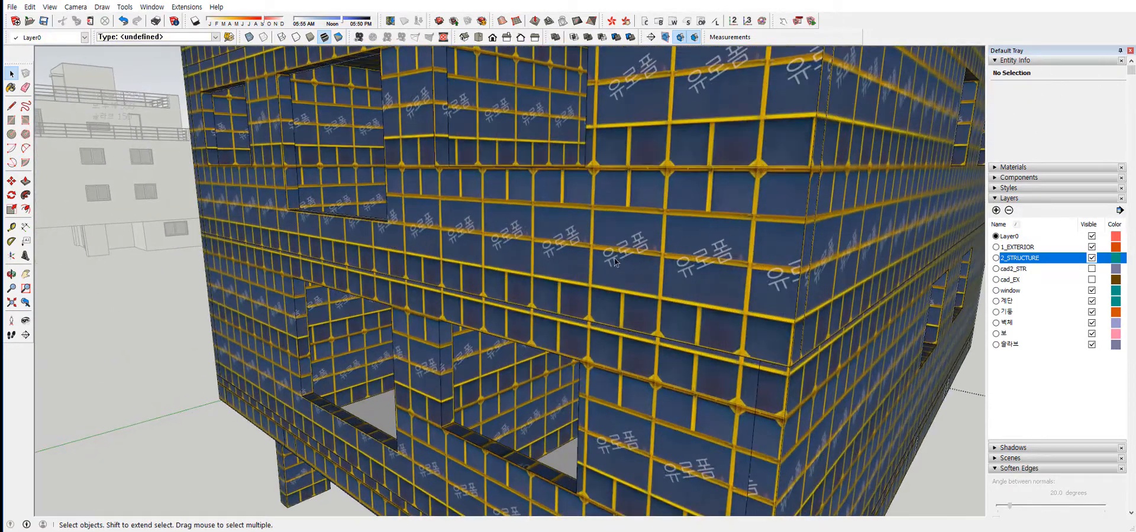
{"action": "scroll", "coordinate": [652, 247], "scroll_direction": "down", "scroll_amount": 12}
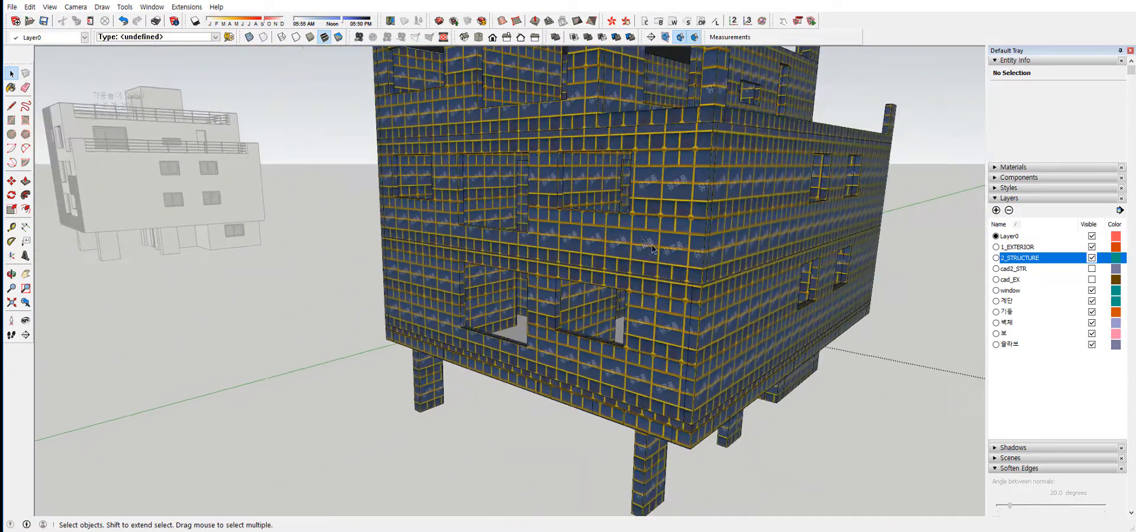
{"action": "middle_click_drag", "start_coordinate": [564, 223], "coordinate": [490, 259]}
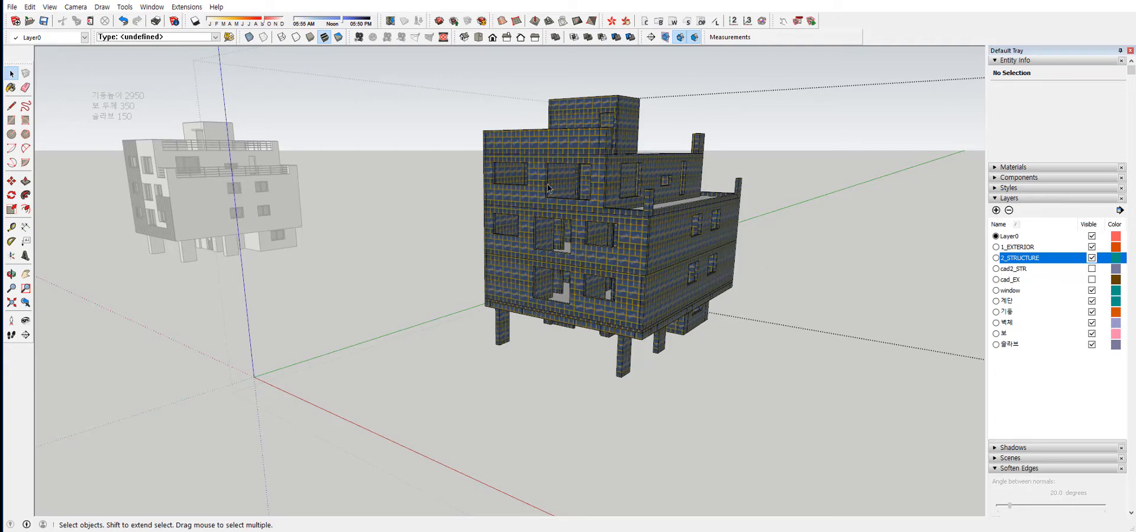
Select all components of the structural model, review their model report in an enlarged window and close it.
{"action": "left_click_drag", "start_coordinate": [426, 86], "coordinate": [843, 440]}
{"action": "middle_click_drag", "start_coordinate": [697, 307], "coordinate": [715, 335], "text": "shift"}
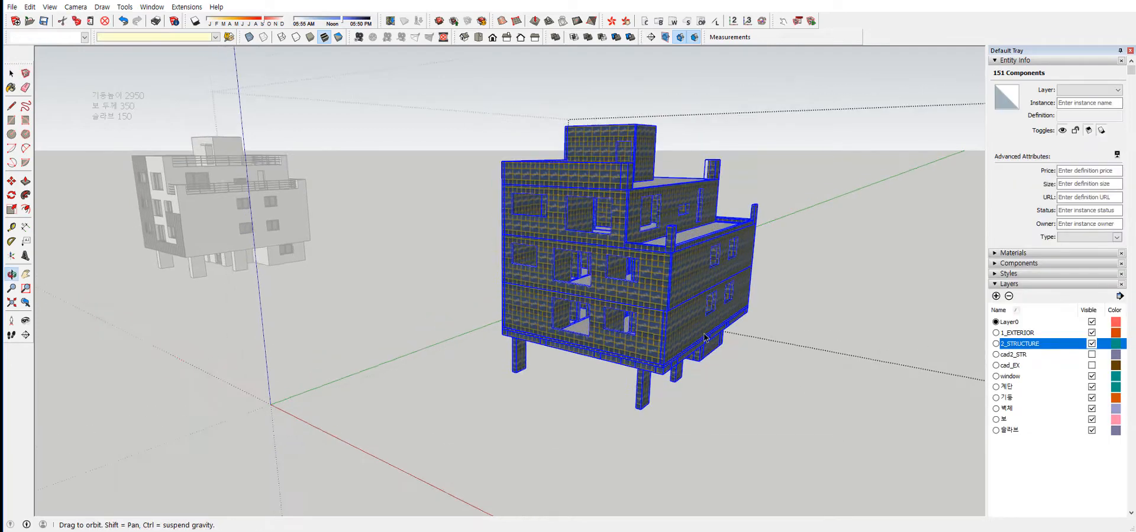
{"action": "left_click", "coordinate": [612, 21]}
{"action": "left_click_drag", "start_coordinate": [382, 99], "coordinate": [351, 56]}
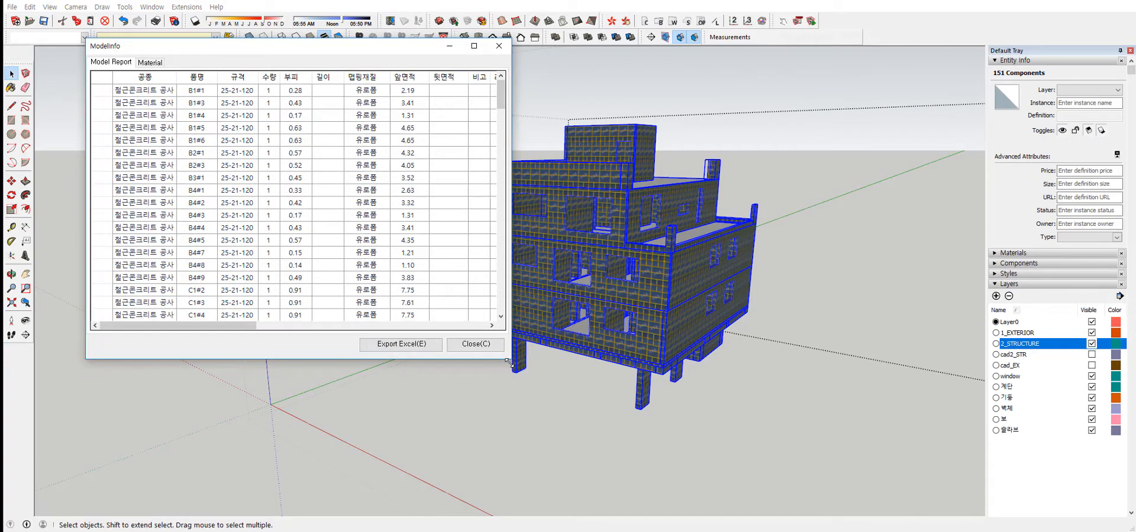
{"action": "left_click_drag", "start_coordinate": [508, 362], "coordinate": [552, 382]}
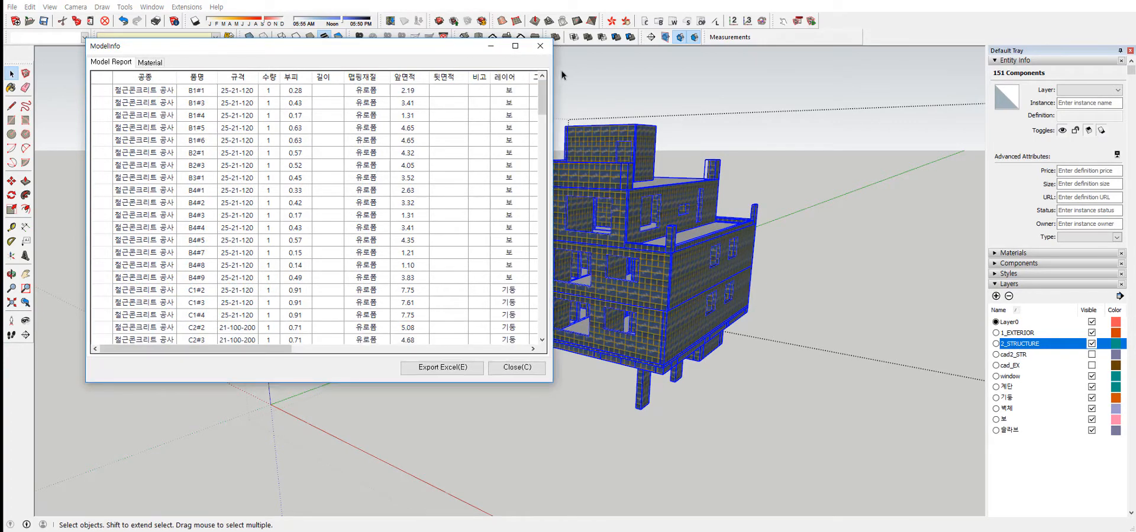
{"action": "left_click", "coordinate": [539, 48]}
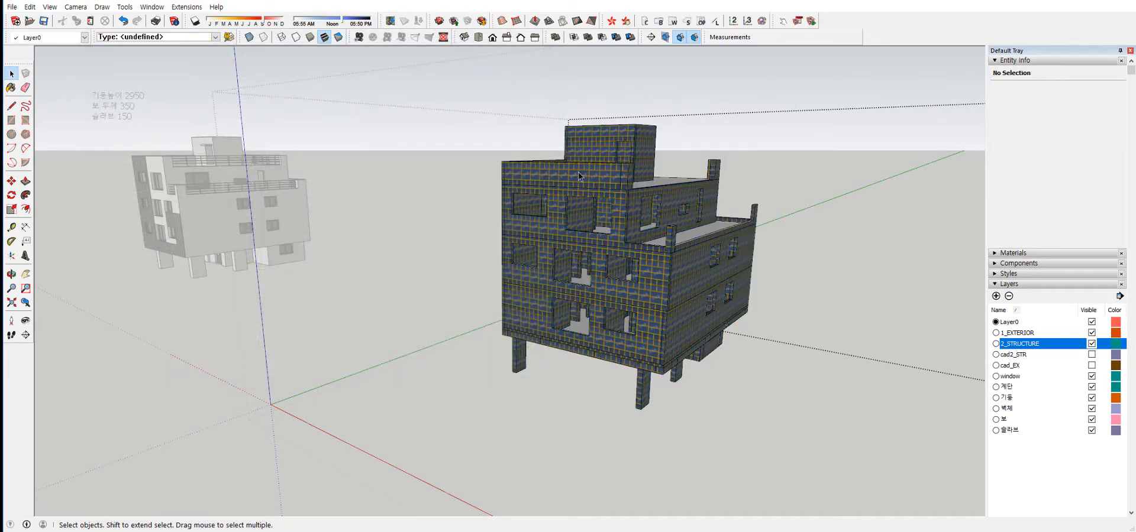
Select the front rooftop parapet wall component, view its model report and close it.
{"action": "left_click", "coordinate": [581, 170]}
{"action": "scroll", "coordinate": [581, 172], "scroll_direction": "up", "scroll_amount": 5}
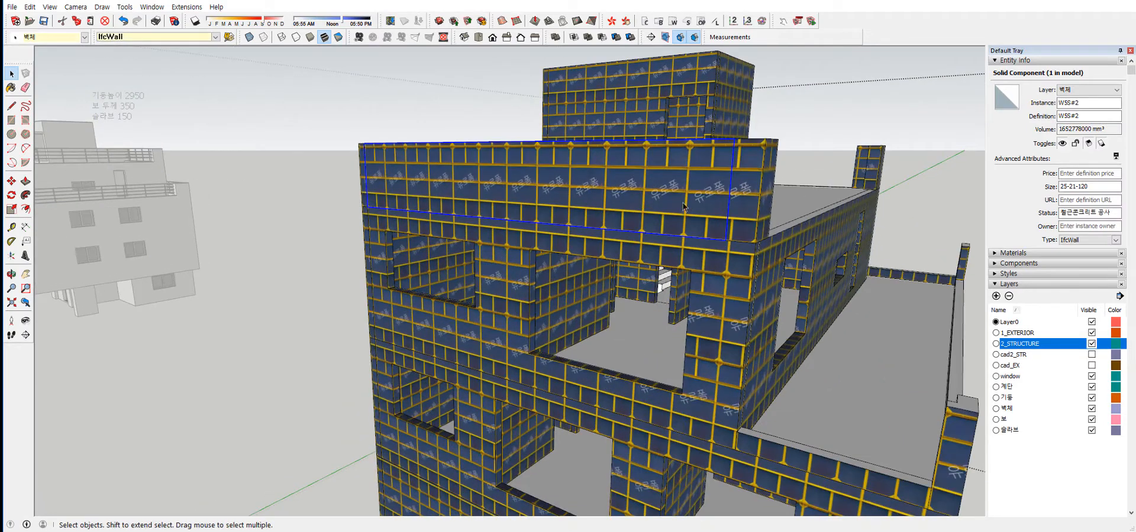
{"action": "left_click", "coordinate": [612, 21]}
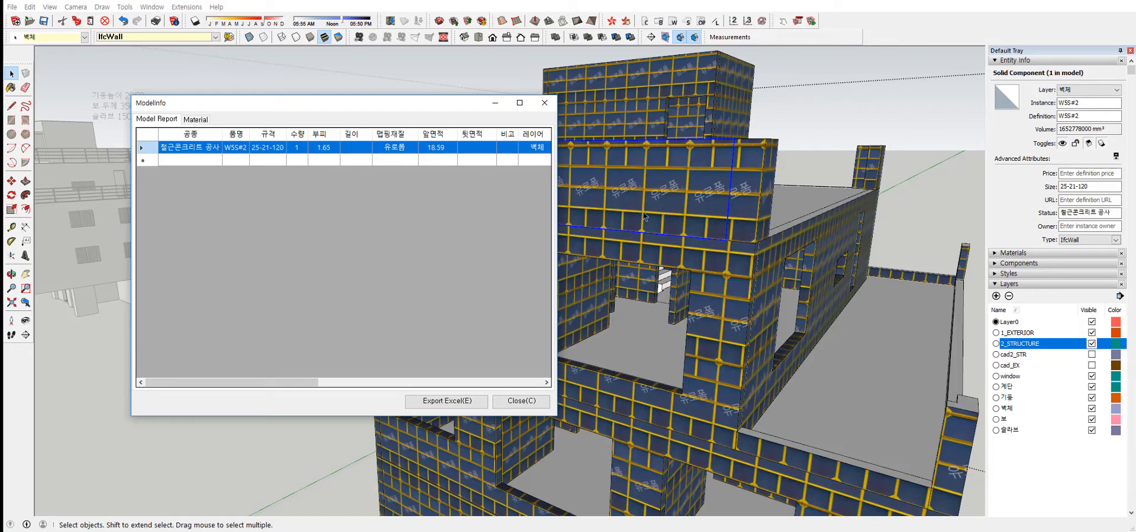
{"action": "left_click", "coordinate": [544, 103]}
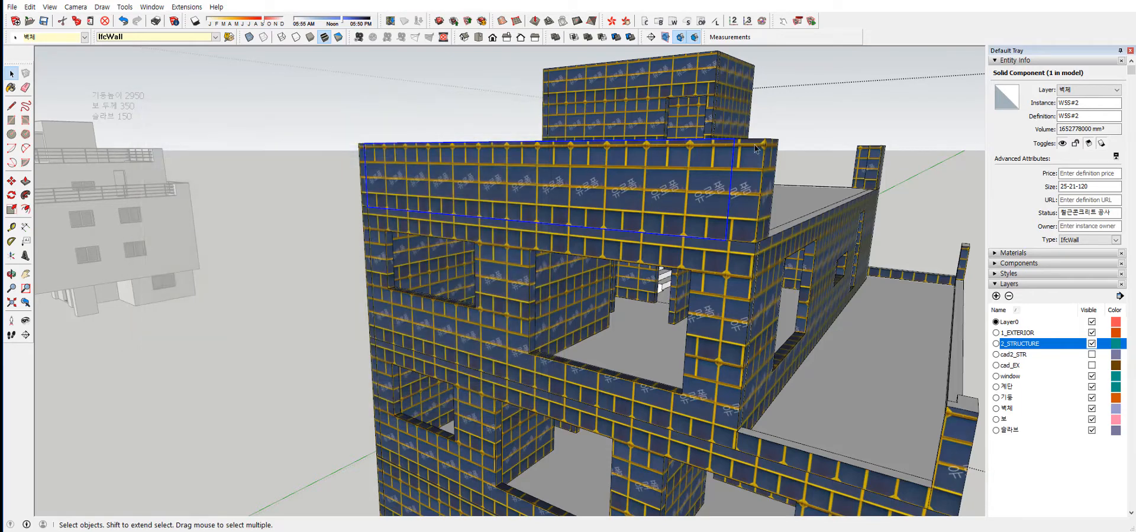
Window-select the rooftop components of the structural model, view their model report and close it.
{"action": "left_click_drag", "start_coordinate": [500, 70], "coordinate": [500, 69]}
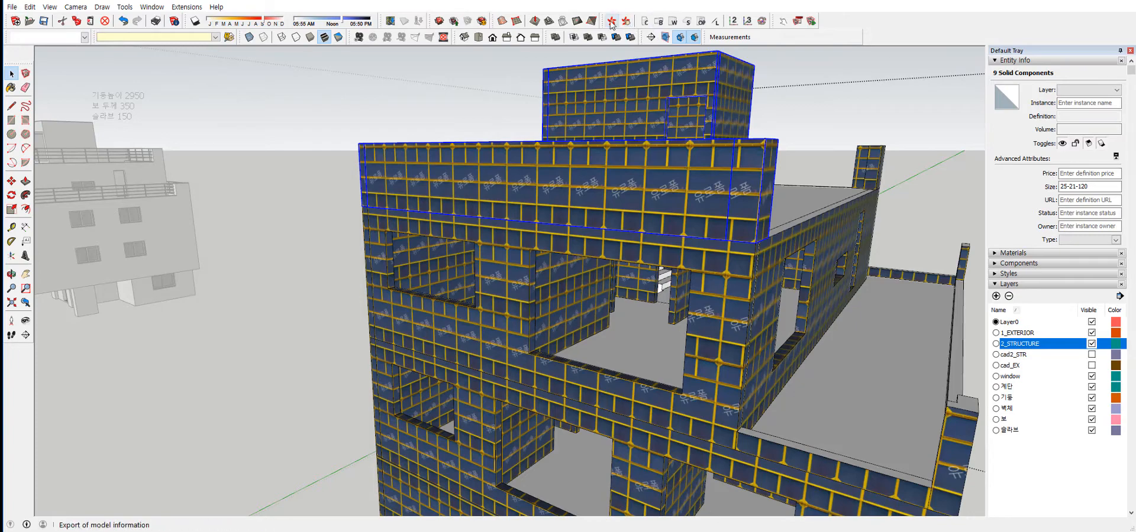
{"action": "left_click", "coordinate": [612, 20]}
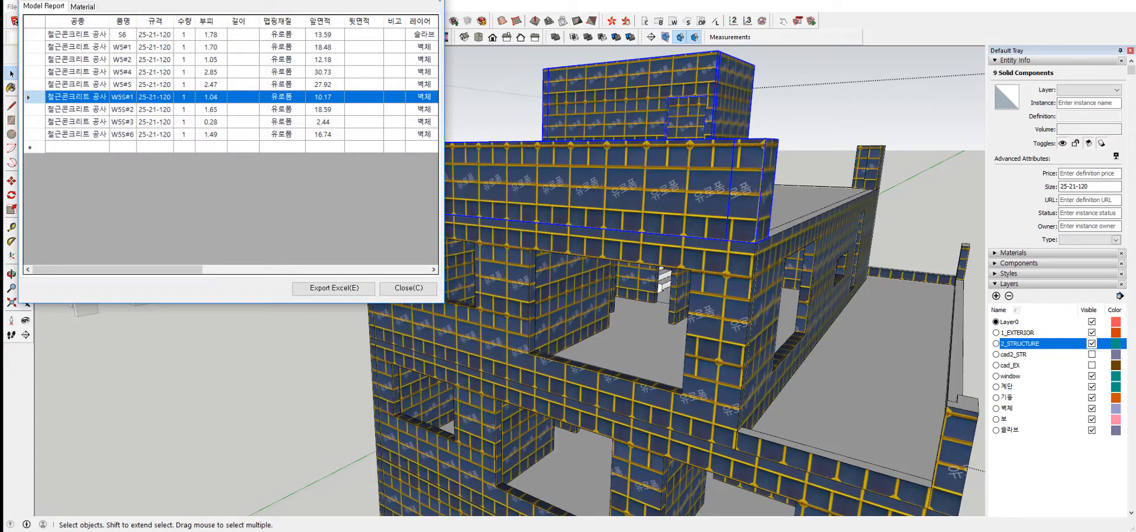
{"action": "left_click", "coordinate": [437, 0]}
Select all components of the structural model, open their model report and enlarge its window to show all columns.
{"action": "scroll", "coordinate": [660, 231], "scroll_direction": "down", "scroll_amount": 7}
{"action": "middle_click_drag", "start_coordinate": [661, 230], "coordinate": [653, 207], "text": "shift"}
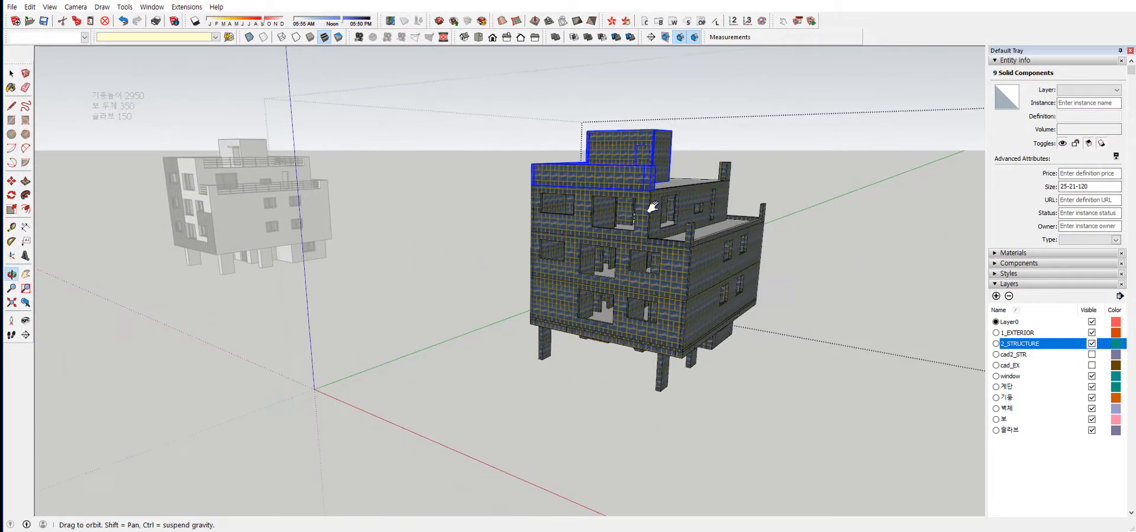
{"action": "key", "text": "space"}
{"action": "left_click_drag", "start_coordinate": [454, 89], "coordinate": [905, 515]}
{"action": "scroll", "coordinate": [686, 256], "scroll_direction": "up", "scroll_amount": 2}
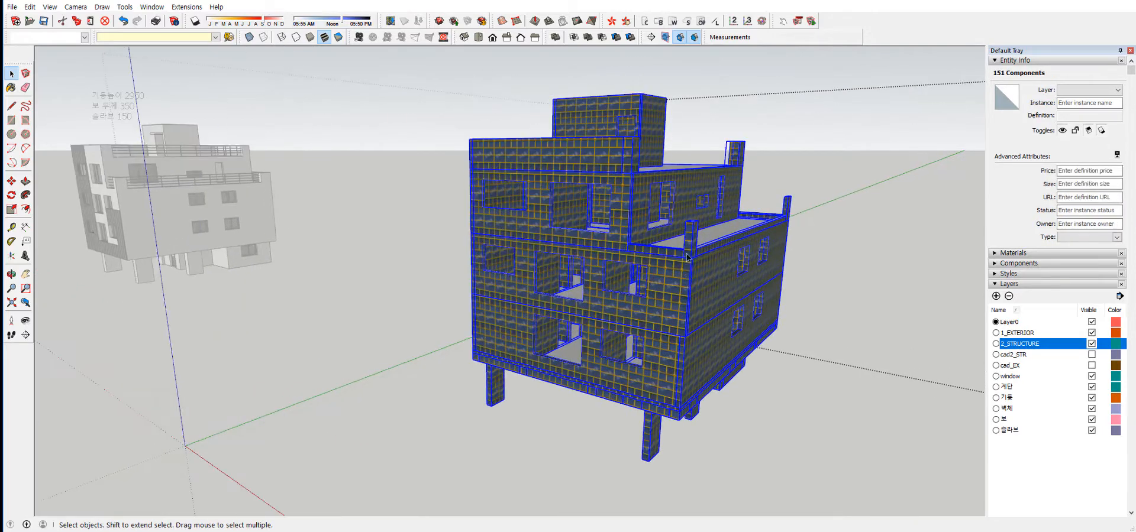
{"action": "left_click", "coordinate": [613, 21]}
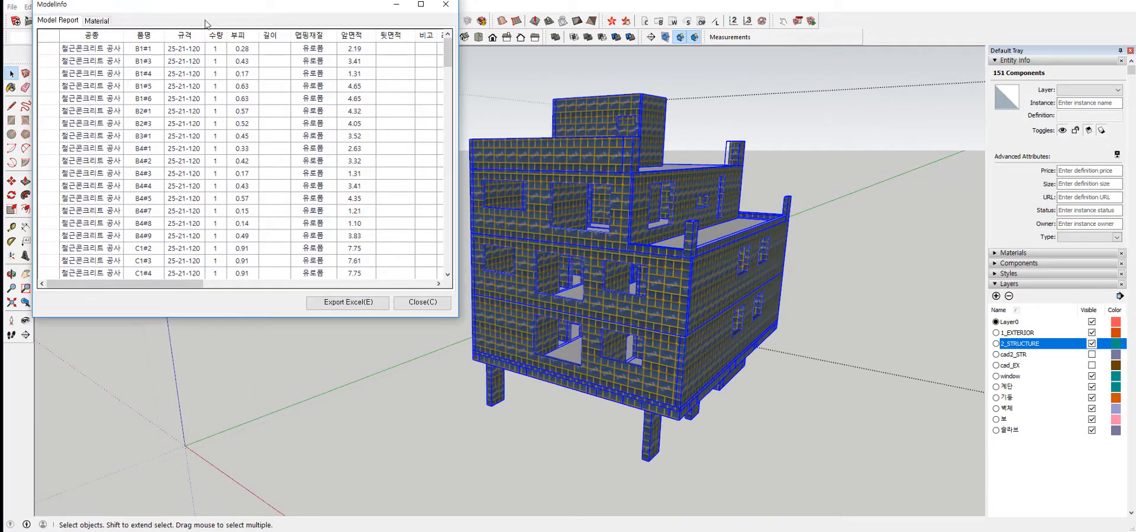
{"action": "left_click_drag", "start_coordinate": [272, 14], "coordinate": [340, 19]}
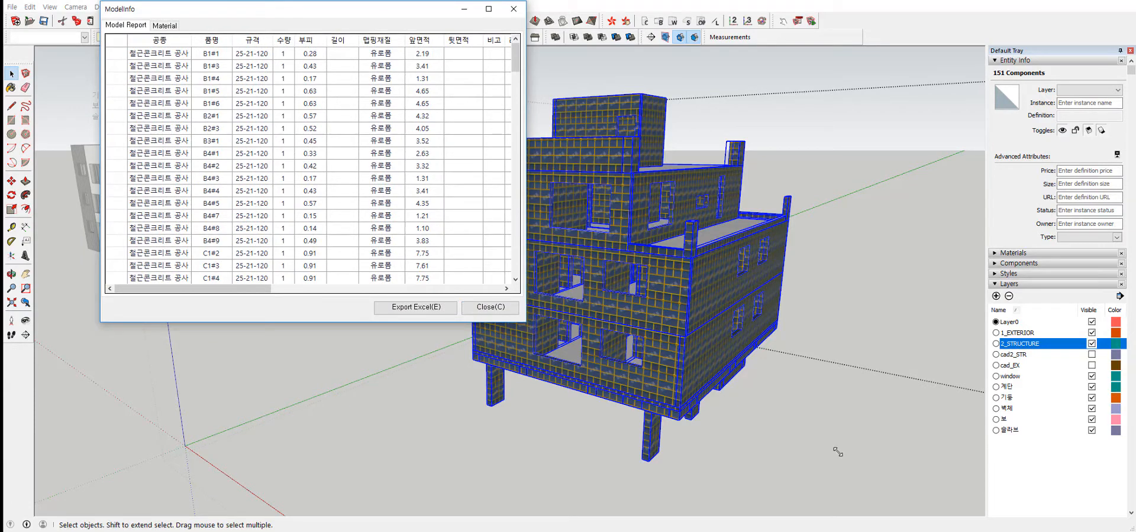
{"action": "left_click_drag", "start_coordinate": [837, 451], "coordinate": [995, 523]}
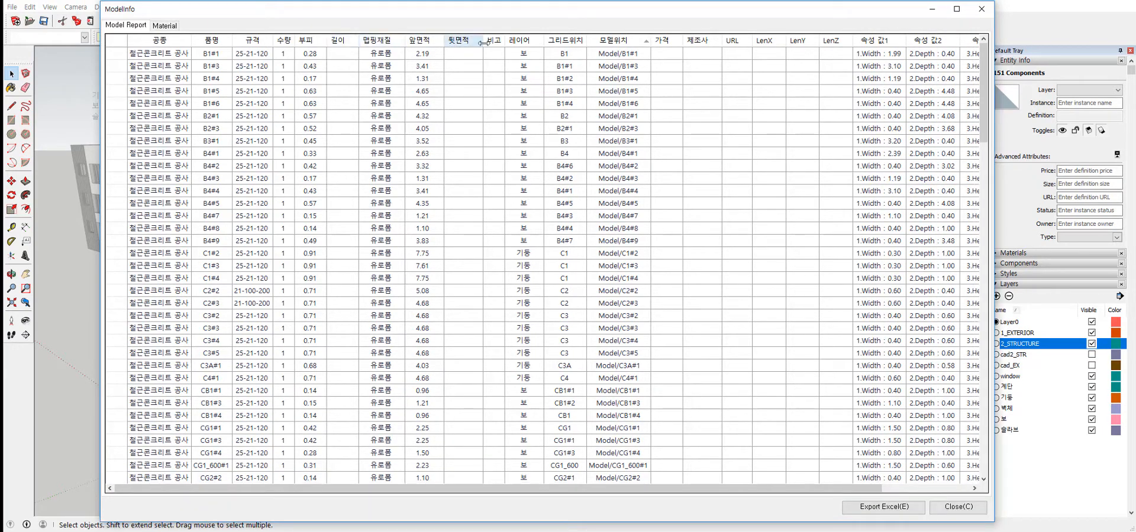
Collapse the empty report columns 뒷면적, 비고, 가격, 제조사, URL, LenX, LenY and LenZ.
{"action": "left_click_drag", "start_coordinate": [481, 41], "coordinate": [447, 42]}
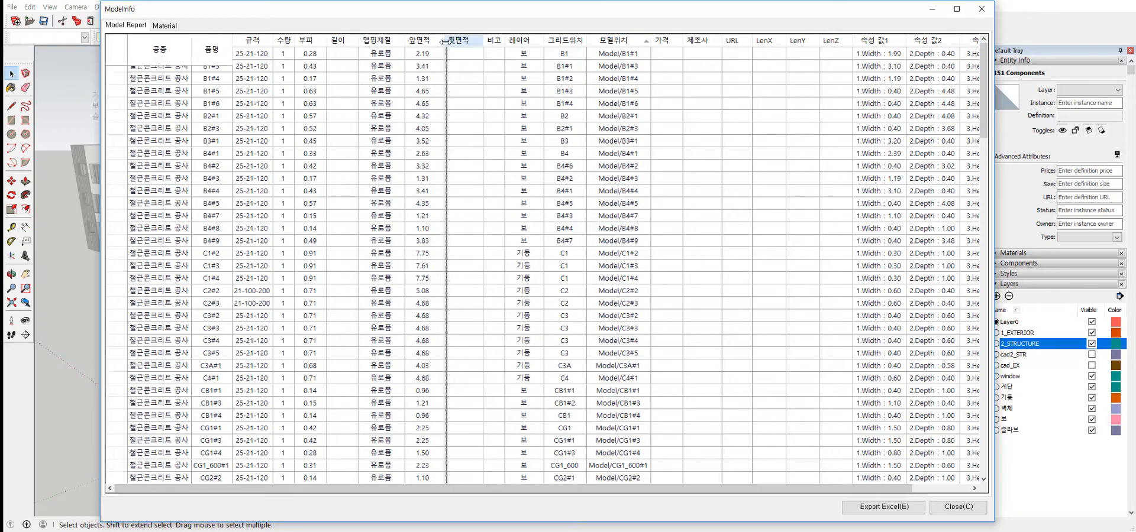
{"action": "left_click_drag", "start_coordinate": [443, 51], "coordinate": [447, 51]}
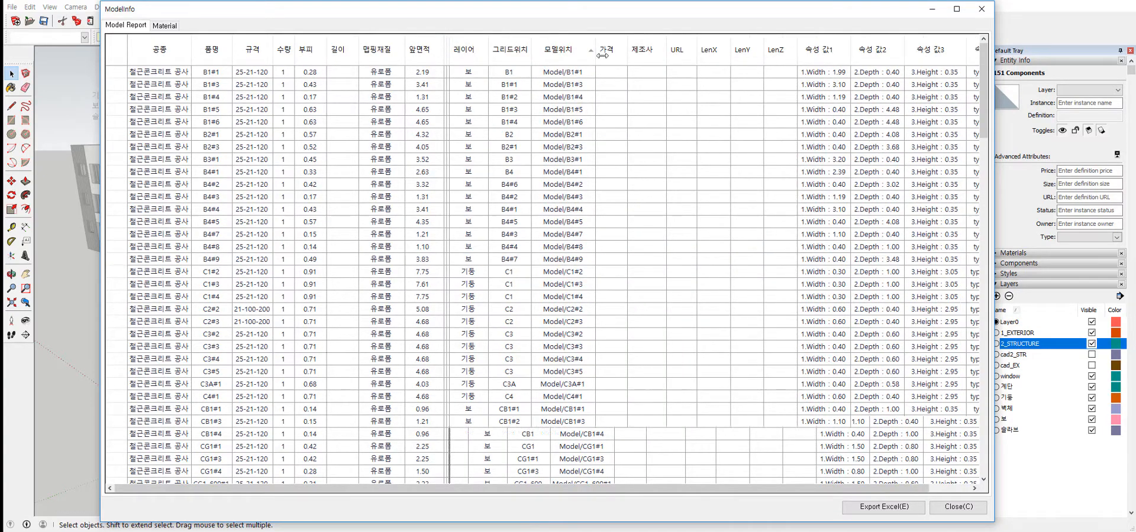
{"action": "left_click_drag", "start_coordinate": [626, 51], "coordinate": [601, 62]}
{"action": "left_click", "coordinate": [613, 51]}
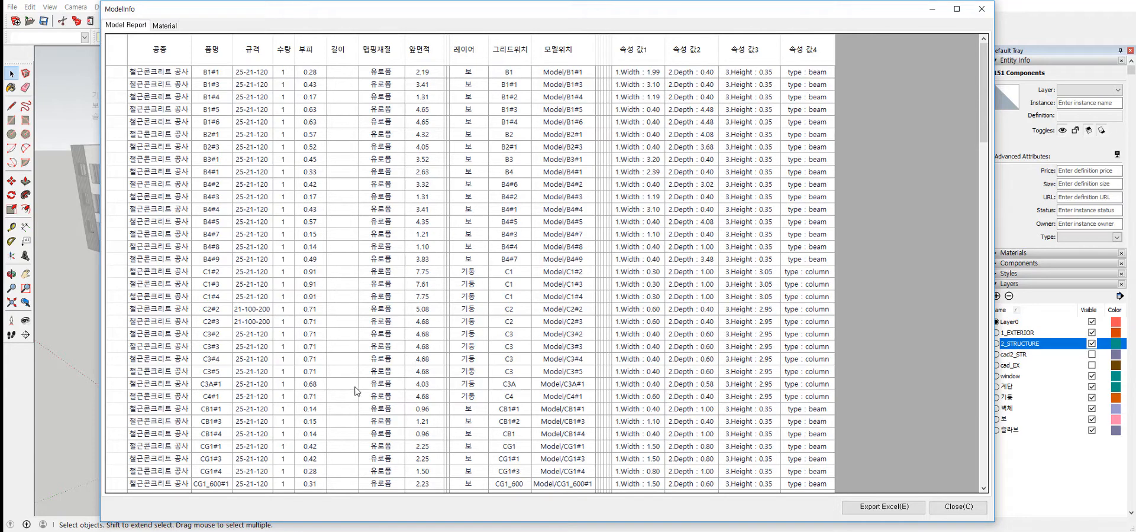
Review the beam, column, line, slab, wall and stair rows of the model report, then select the B1#1 row.
{"action": "scroll", "coordinate": [185, 278], "scroll_direction": "down", "scroll_amount": 7}
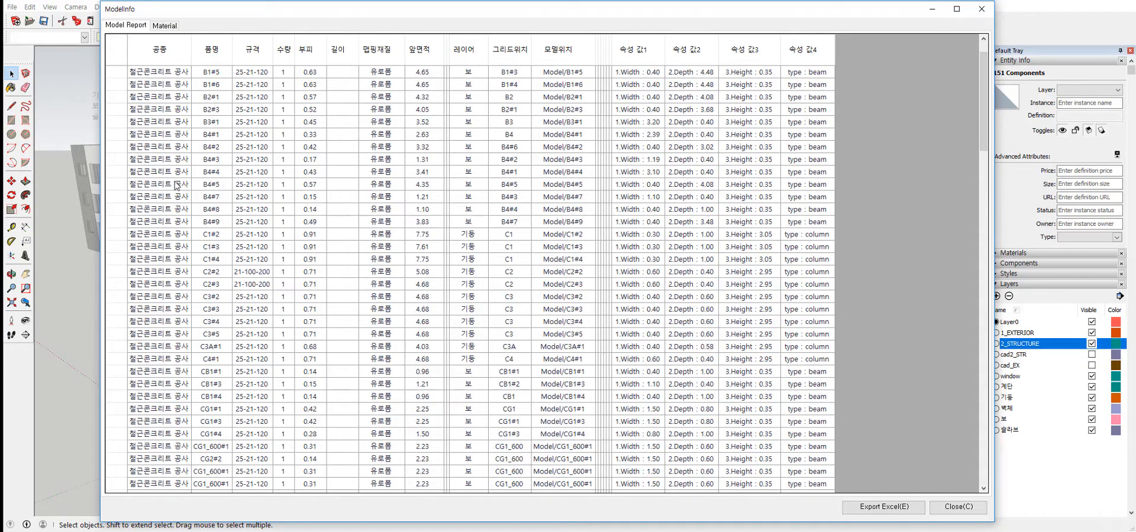
{"action": "scroll", "coordinate": [185, 282], "scroll_direction": "down", "scroll_amount": 2}
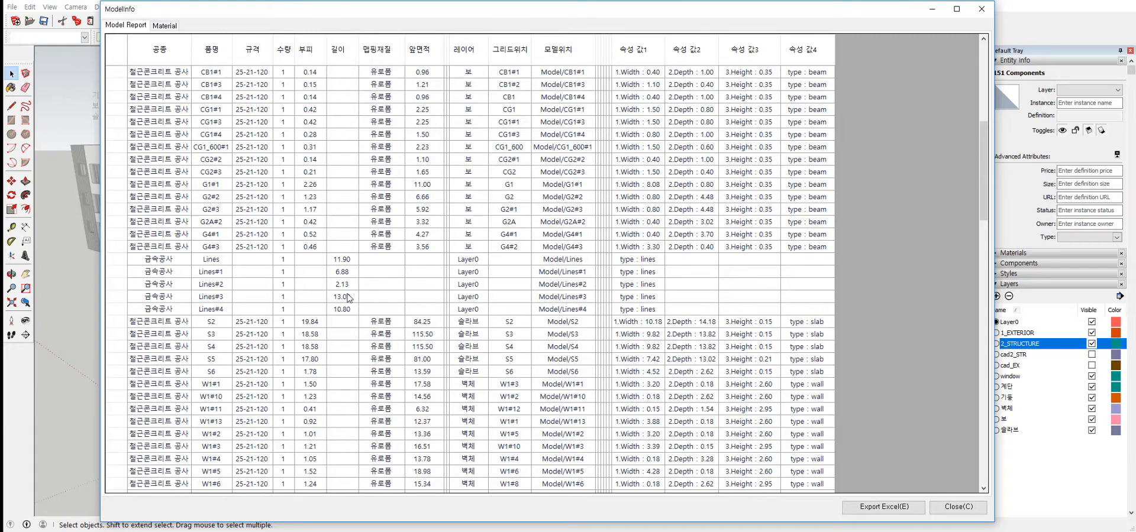
{"action": "scroll", "coordinate": [348, 298], "scroll_direction": "up", "scroll_amount": 9}
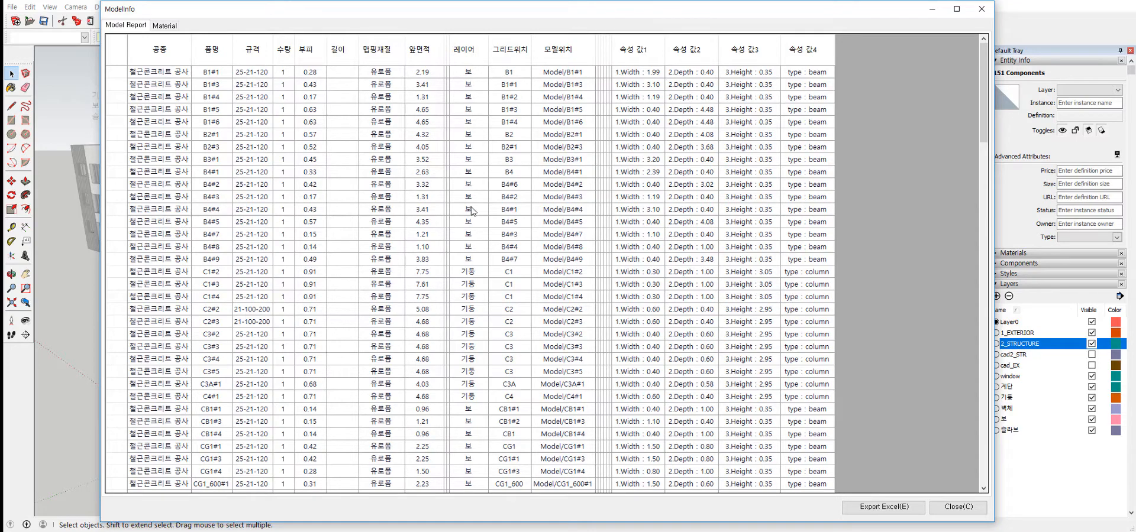
{"action": "scroll", "coordinate": [488, 240], "scroll_direction": "down", "scroll_amount": 1}
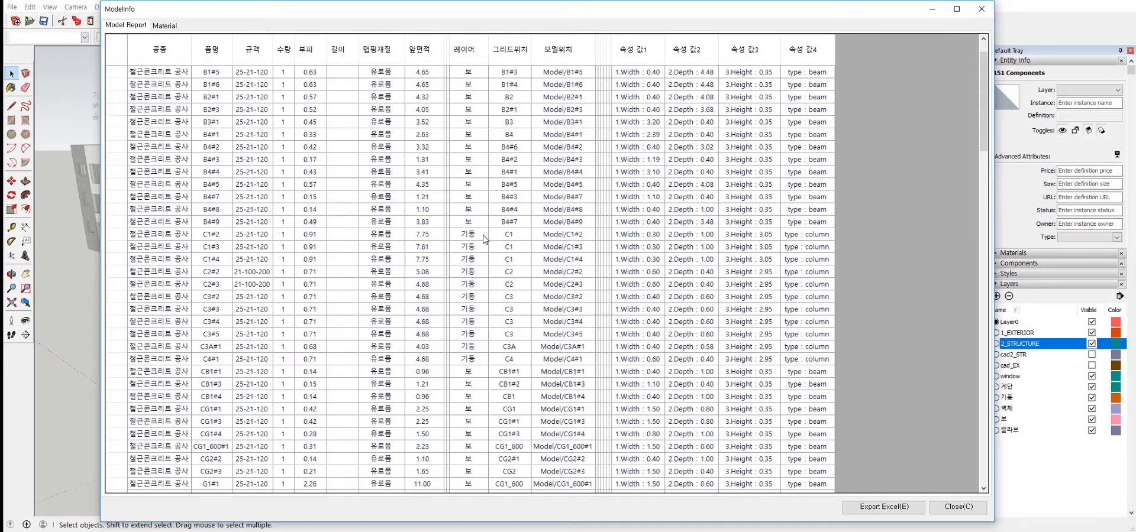
{"action": "scroll", "coordinate": [482, 346], "scroll_direction": "down", "scroll_amount": 3}
{"action": "scroll", "coordinate": [482, 346], "scroll_direction": "down", "scroll_amount": 15}
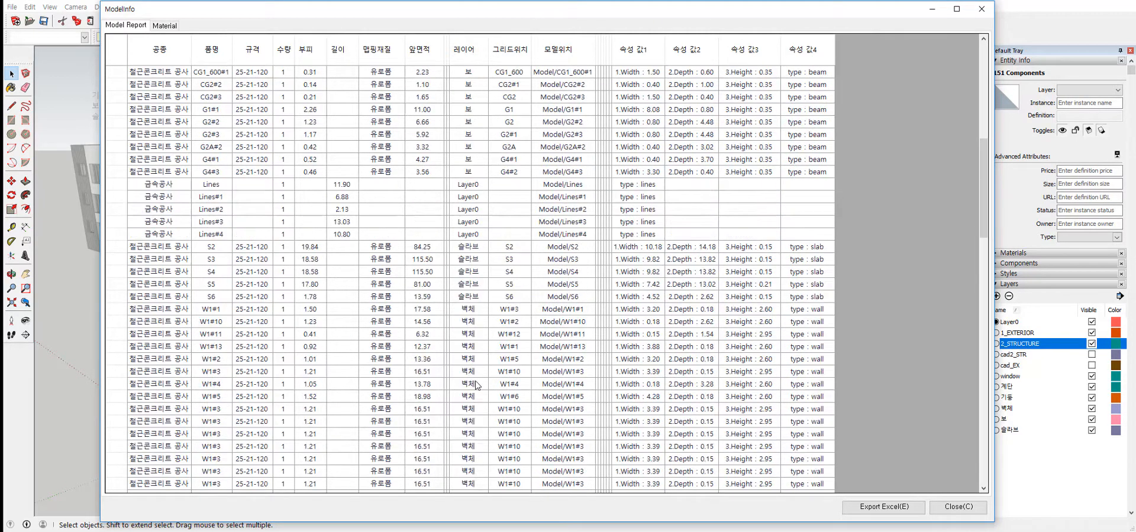
{"action": "scroll", "coordinate": [479, 312], "scroll_direction": "down", "scroll_amount": 20}
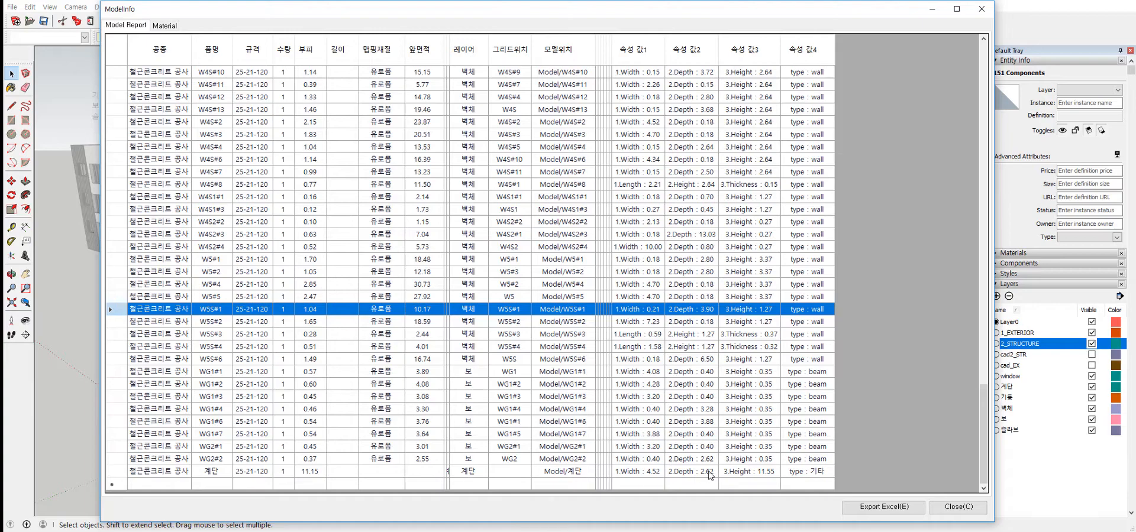
{"action": "scroll", "coordinate": [710, 475], "scroll_direction": "up", "scroll_amount": 5}
{"action": "scroll", "coordinate": [651, 85], "scroll_direction": "up", "scroll_amount": 20}
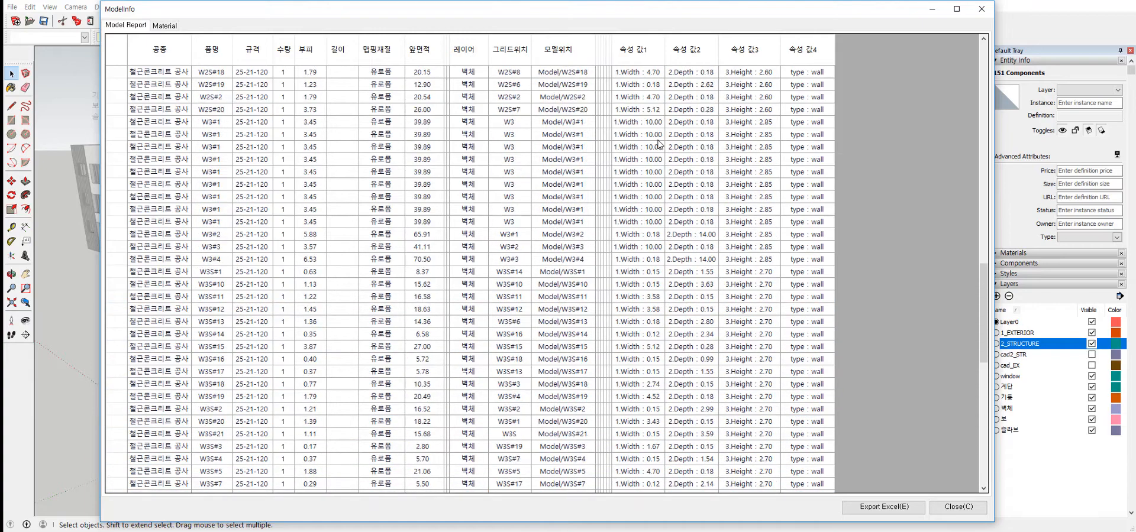
{"action": "scroll", "coordinate": [747, 95], "scroll_direction": "up", "scroll_amount": 12}
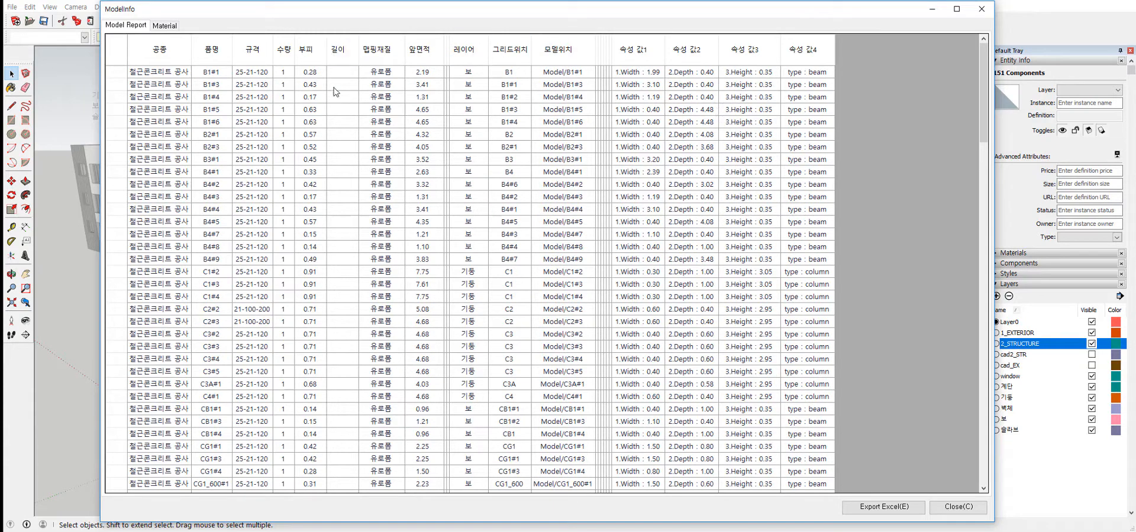
{"action": "left_click", "coordinate": [308, 74]}
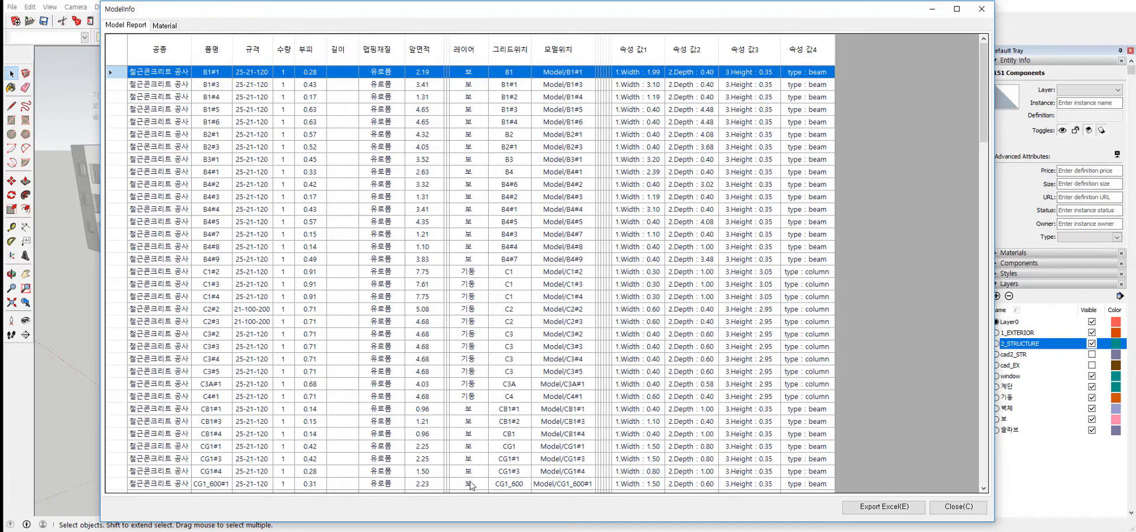
Export the model report to Excel and review the component rows of the exported sheet from start to end.
{"action": "scroll", "coordinate": [428, 473], "scroll_direction": "down", "scroll_amount": 3}
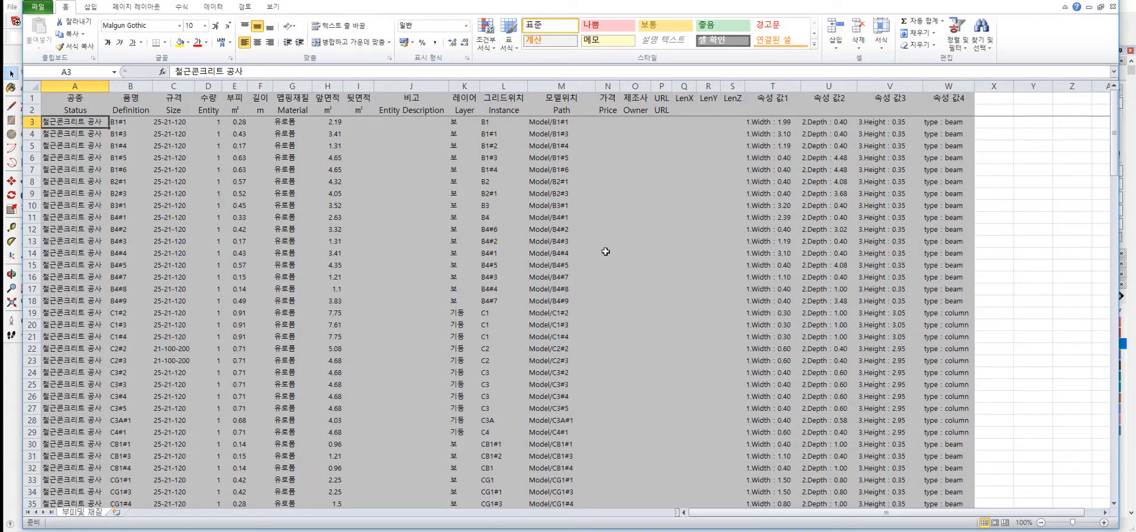
{"action": "left_click", "coordinate": [1065, 286]}
{"action": "scroll", "coordinate": [195, 308], "scroll_direction": "down", "scroll_amount": 16}
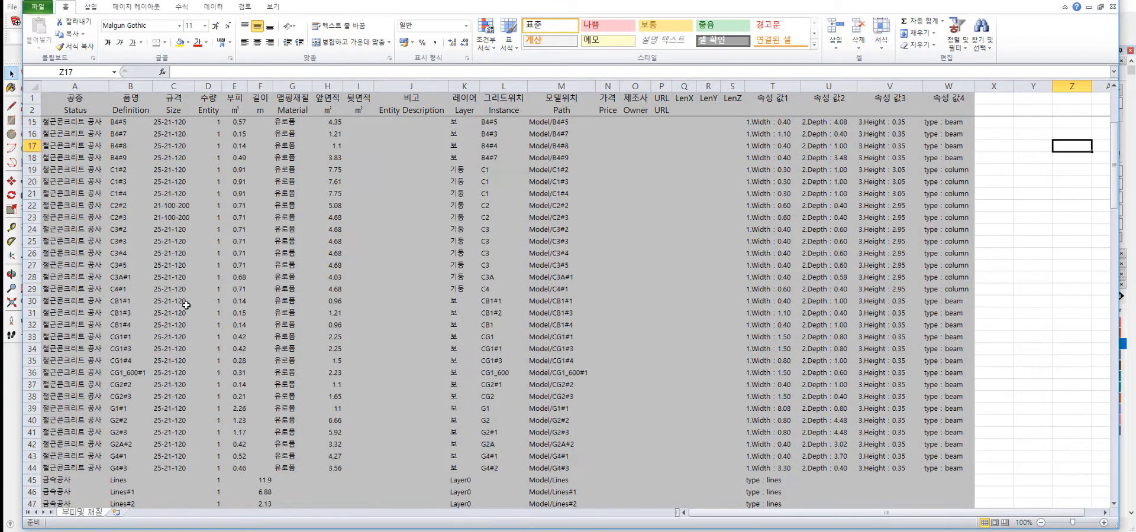
{"action": "scroll", "coordinate": [225, 382], "scroll_direction": "down", "scroll_amount": 20}
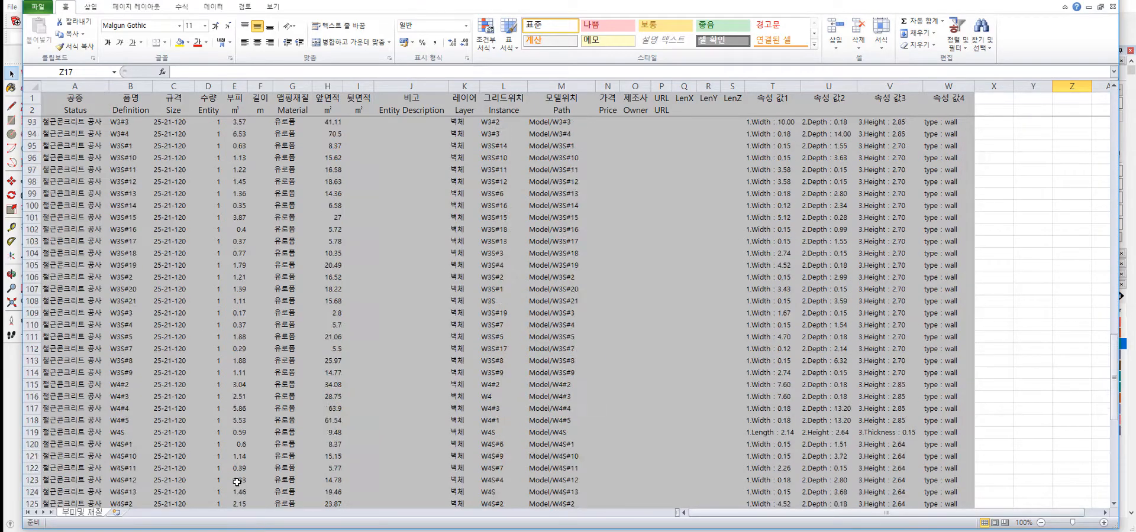
{"action": "scroll", "coordinate": [191, 469], "scroll_direction": "up", "scroll_amount": 2}
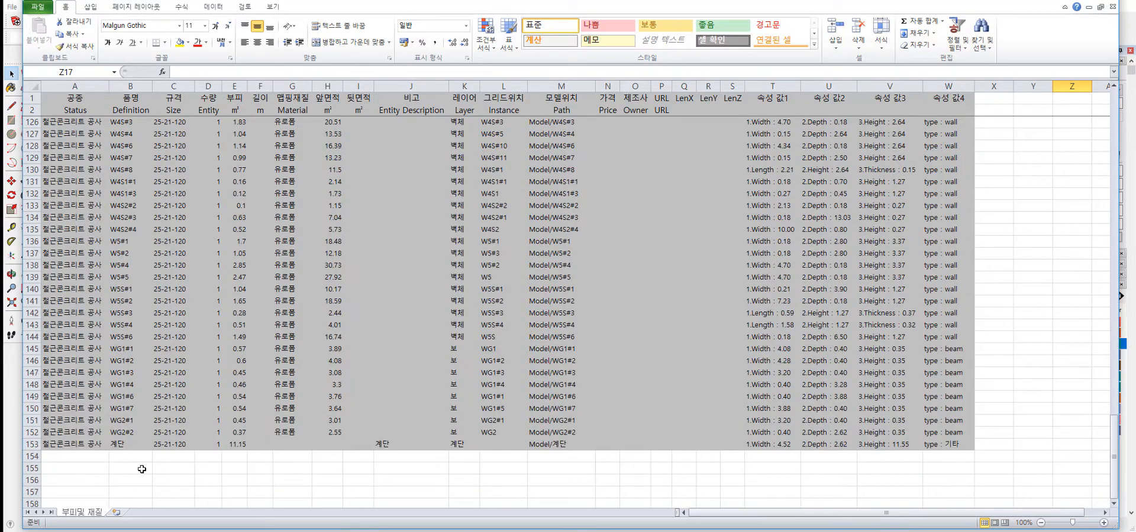
{"action": "scroll", "coordinate": [142, 469], "scroll_direction": "up", "scroll_amount": 1}
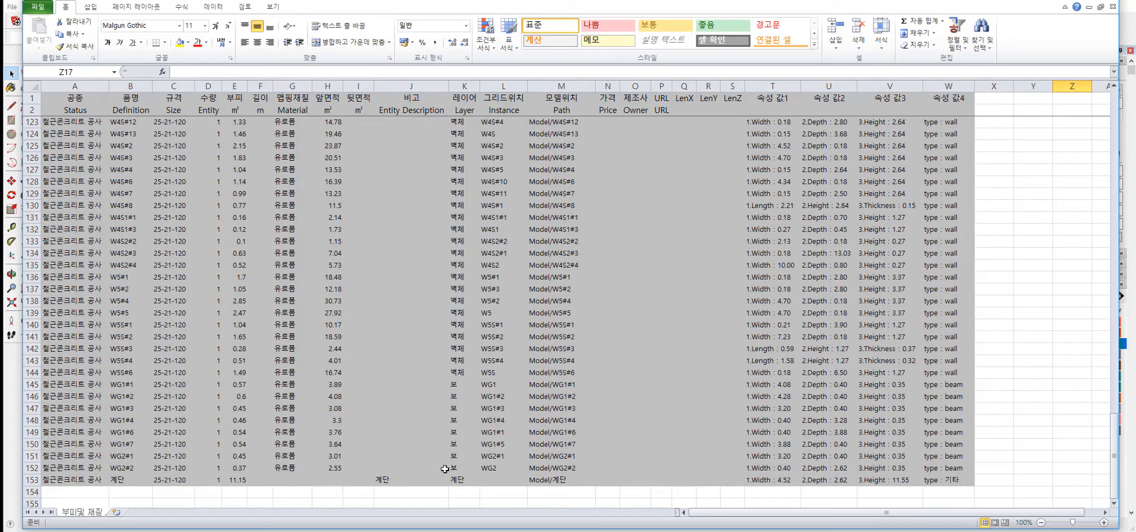
{"action": "scroll", "coordinate": [559, 455], "scroll_direction": "up", "scroll_amount": 9}
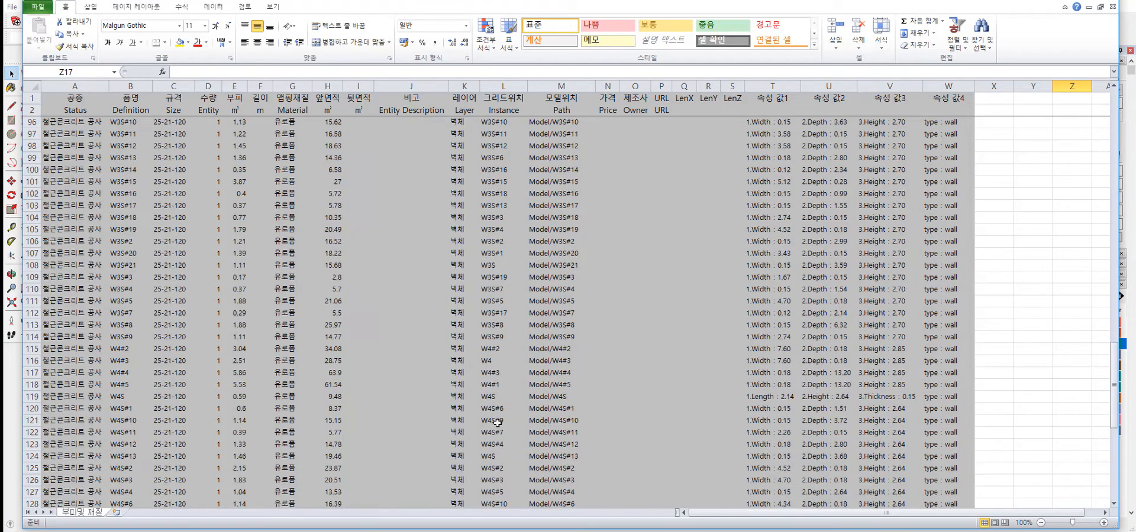
{"action": "scroll", "coordinate": [497, 422], "scroll_direction": "up", "scroll_amount": 20}
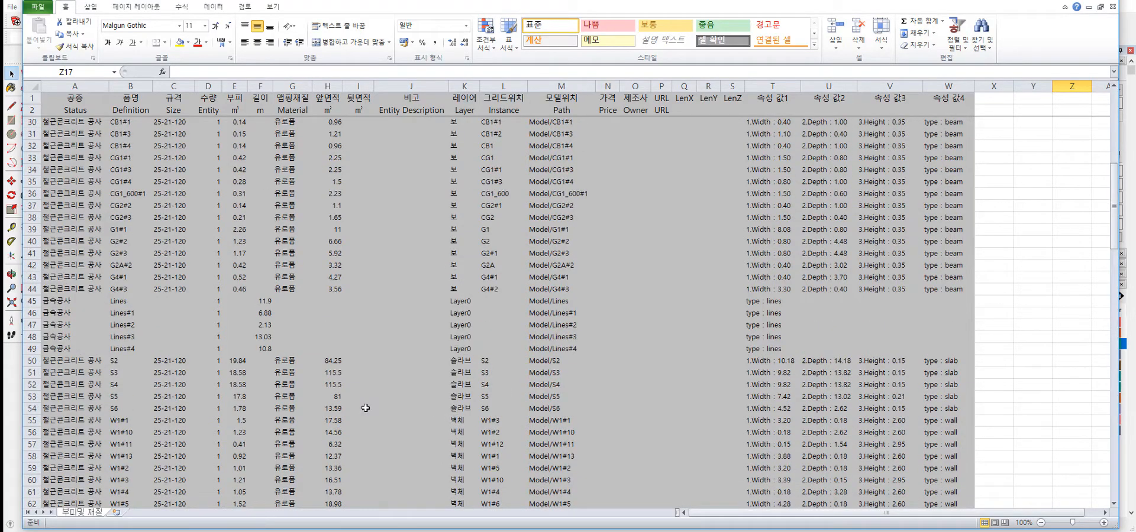
{"action": "scroll", "coordinate": [366, 408], "scroll_direction": "up", "scroll_amount": 9}
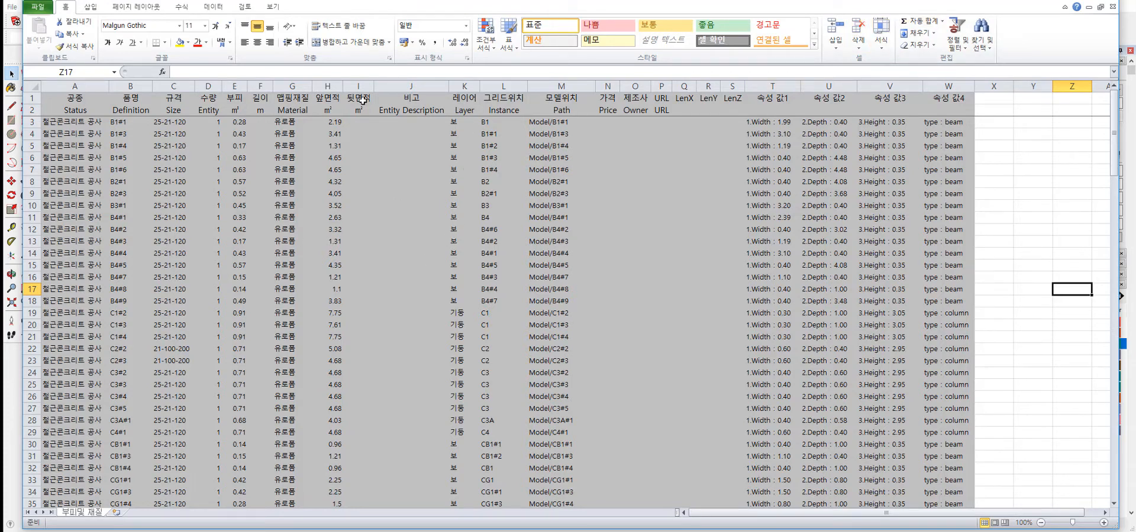
Select the area cells H3:I27, then the volume and length cells from E3 down, to check their totals.
{"action": "left_click", "coordinate": [339, 123]}
{"action": "left_click", "coordinate": [338, 136]}
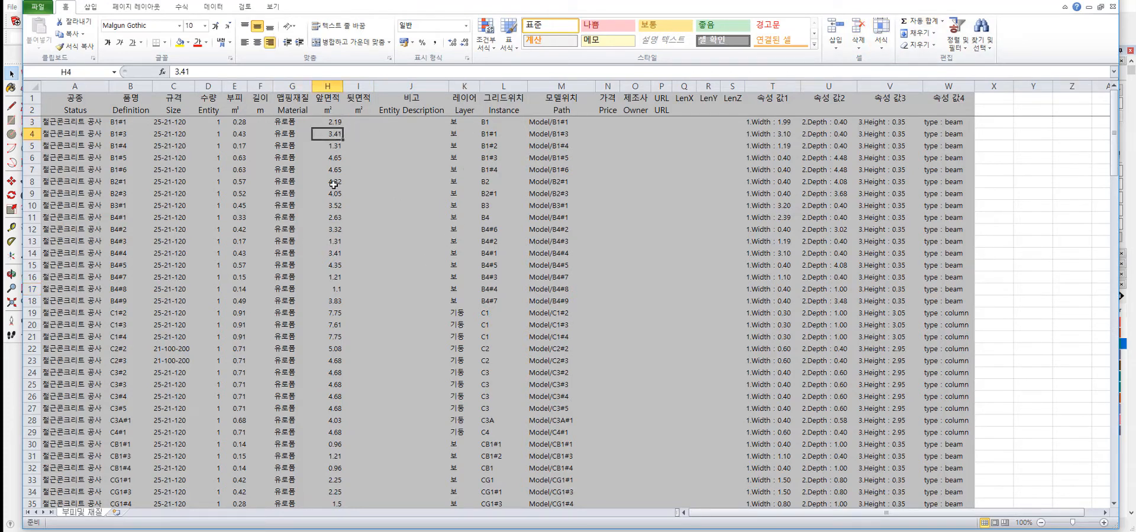
{"action": "left_click_drag", "start_coordinate": [338, 122], "coordinate": [353, 413]}
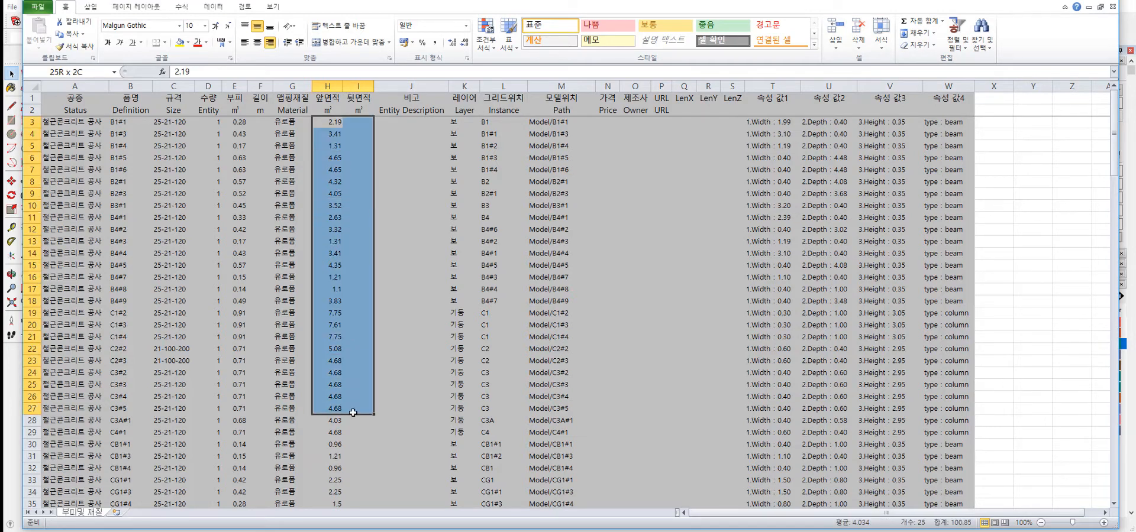
{"action": "left_click", "coordinate": [231, 118]}
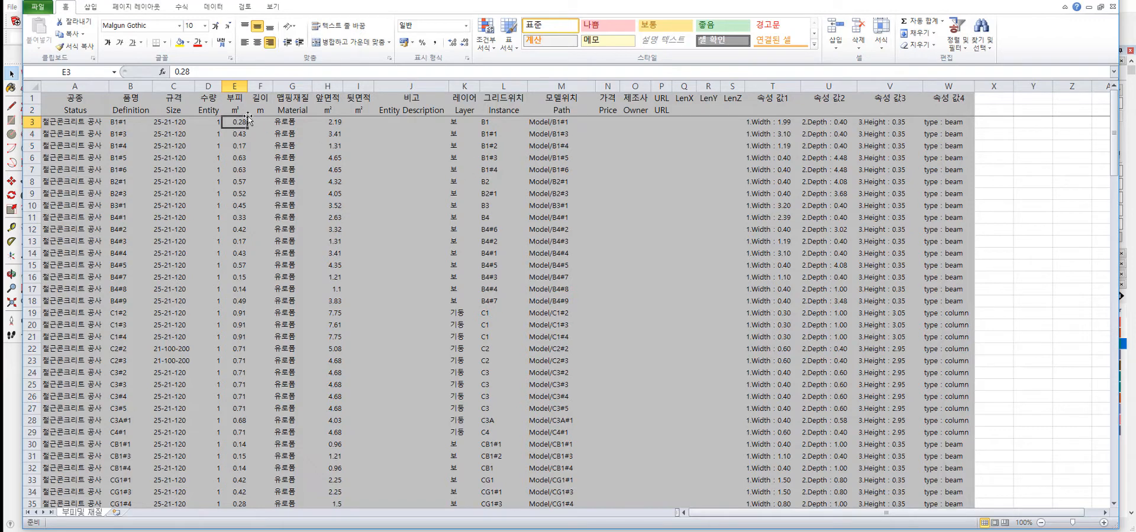
{"action": "left_click_drag", "start_coordinate": [233, 122], "coordinate": [260, 314]}
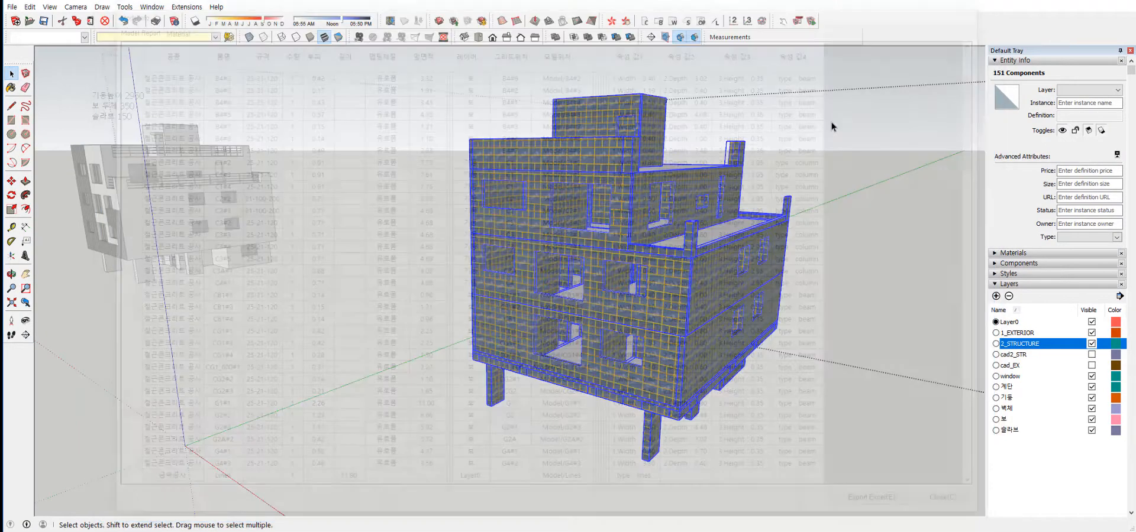
Leave the structural group's editing mode in the SketchUp model and examine both building models side by side.
{"action": "left_click", "coordinate": [360, 236]}
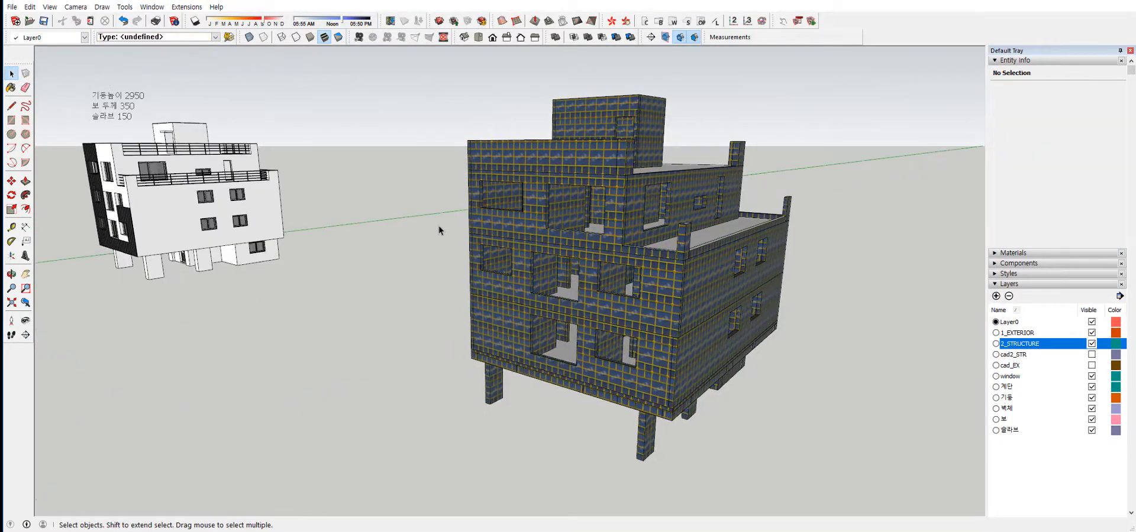
{"action": "scroll", "coordinate": [531, 213], "scroll_direction": "down", "scroll_amount": 8}
{"action": "middle_click_drag", "start_coordinate": [531, 213], "coordinate": [544, 251]}
{"action": "scroll", "coordinate": [544, 251], "scroll_direction": "up", "scroll_amount": 2}
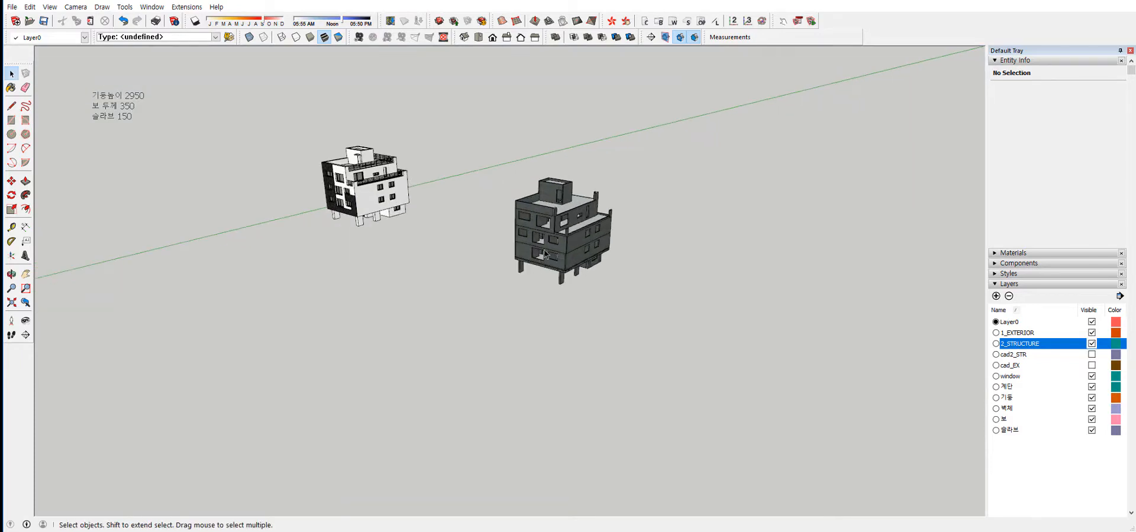
{"action": "scroll", "coordinate": [555, 251], "scroll_direction": "up", "scroll_amount": 2}
{"action": "middle_click_drag", "start_coordinate": [656, 295], "coordinate": [539, 303]}
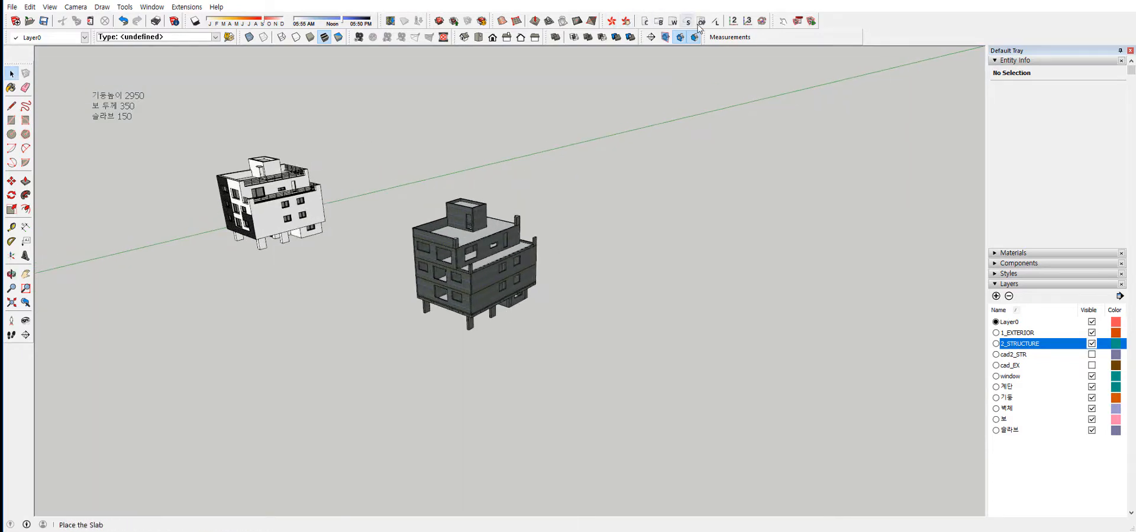
{"action": "middle_click_drag", "start_coordinate": [577, 267], "coordinate": [697, 279]}
{"action": "scroll", "coordinate": [525, 297], "scroll_direction": "up", "scroll_amount": 2}
{"action": "scroll", "coordinate": [553, 308], "scroll_direction": "up", "scroll_amount": 2}
{"action": "middle_click_drag", "start_coordinate": [553, 308], "coordinate": [606, 264]}
{"action": "scroll", "coordinate": [615, 291], "scroll_direction": "up", "scroll_amount": 2}
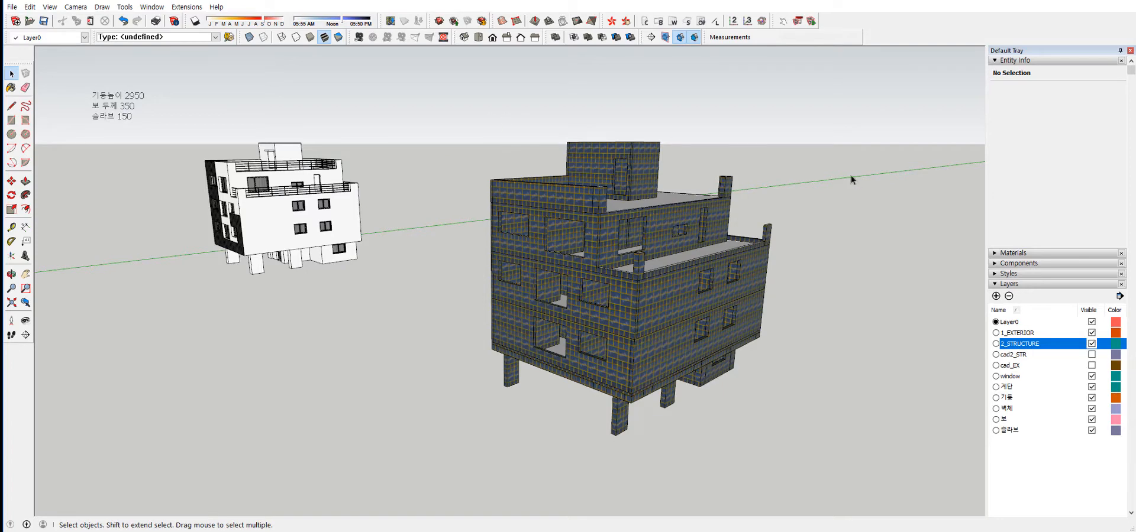
Show the cad2_STR and cad_EX layers so the CAD drawings appear around both building models.
{"action": "middle_click_drag", "start_coordinate": [850, 285], "coordinate": [458, 263]}
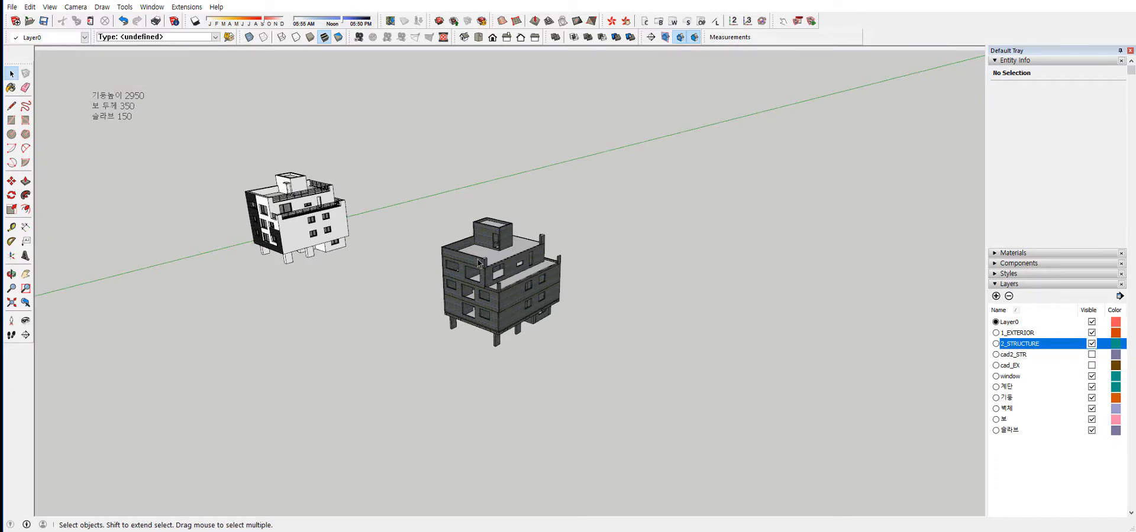
{"action": "mouse_move", "coordinate": [529, 305]}
{"action": "middle_mouse_down"}
{"action": "mouse_move", "coordinate": [526, 294]}
{"action": "mouse_move", "coordinate": [523, 304]}
{"action": "middle_mouse_up"}
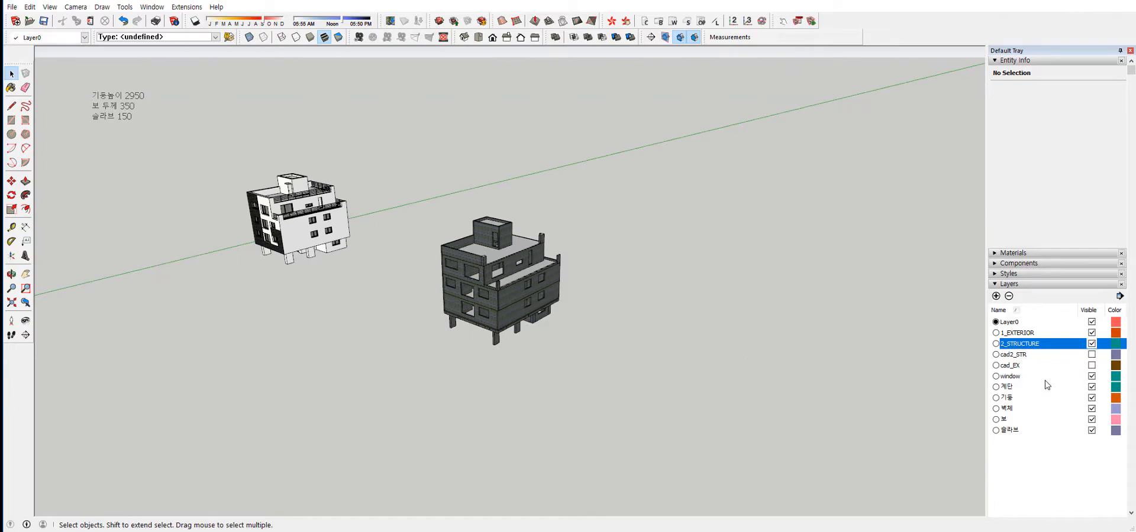
{"action": "left_click", "coordinate": [1091, 355]}
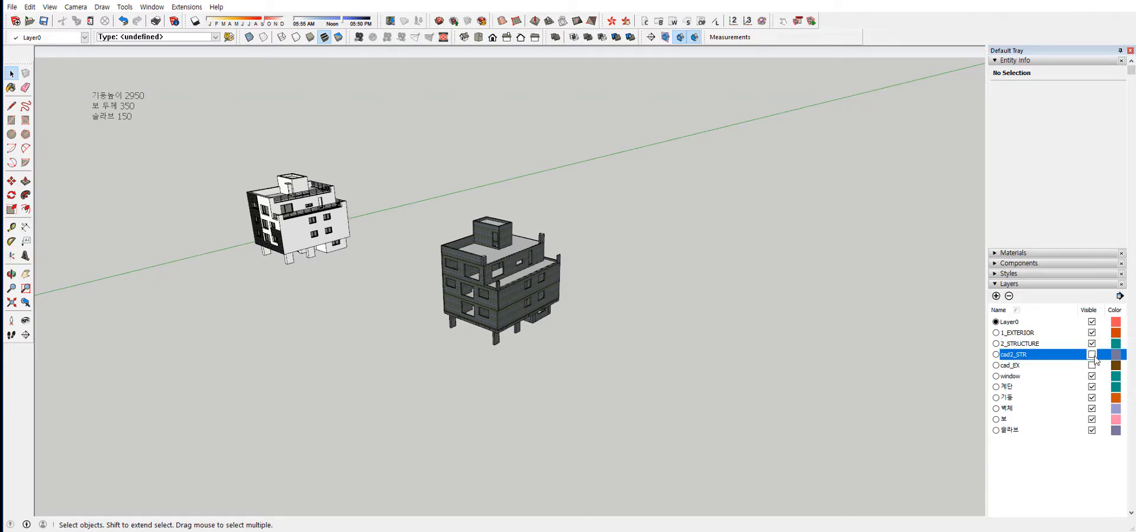
{"action": "left_click", "coordinate": [1092, 365]}
{"action": "middle_click_drag", "start_coordinate": [426, 347], "coordinate": [595, 200]}
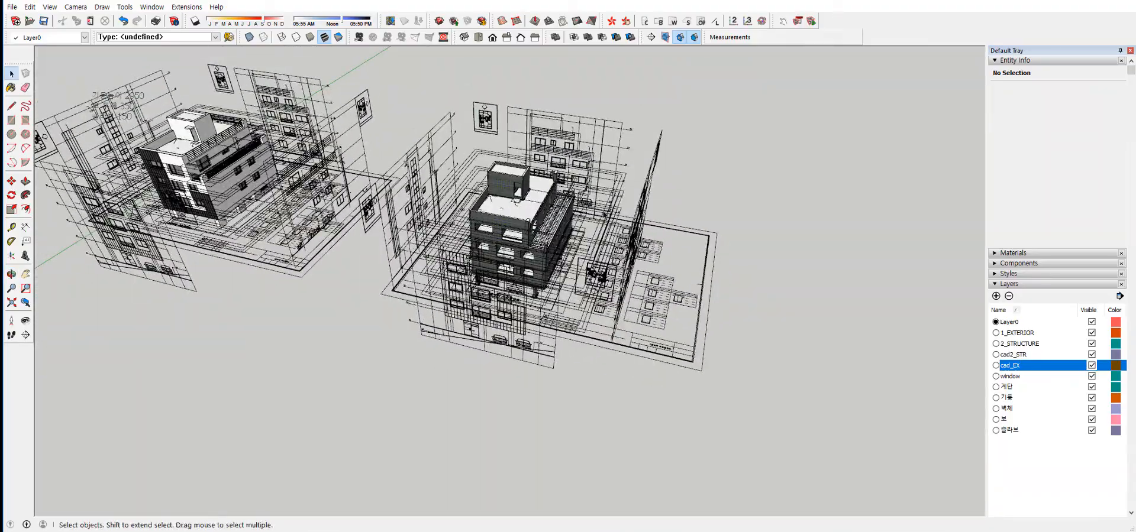
Copy the CAD drawing groups out of the structural model's group and paste them into empty space beside the two buildings.
{"action": "double_click", "coordinate": [638, 236]}
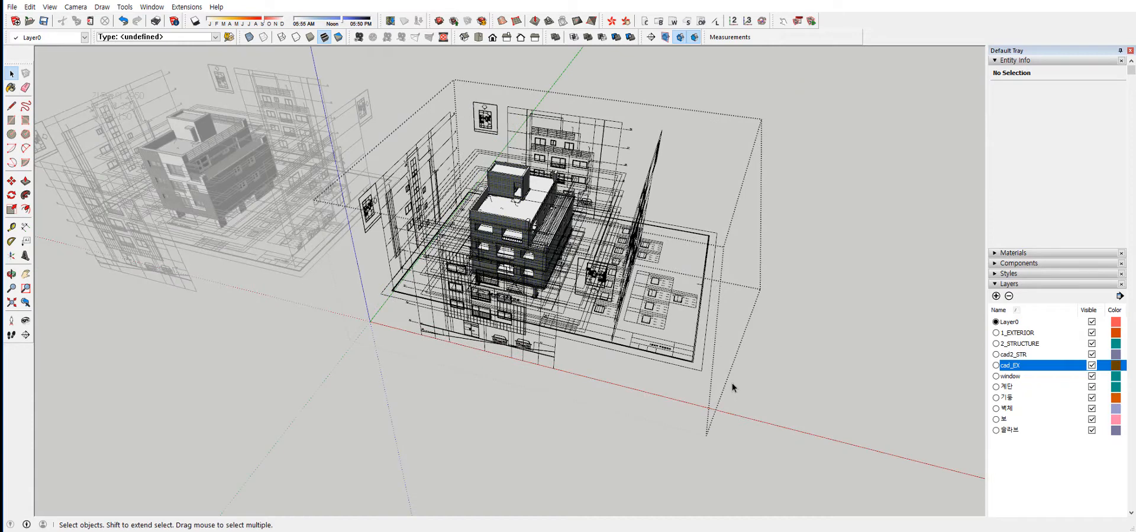
{"action": "left_click_drag", "start_coordinate": [606, 139], "coordinate": [607, 140]}
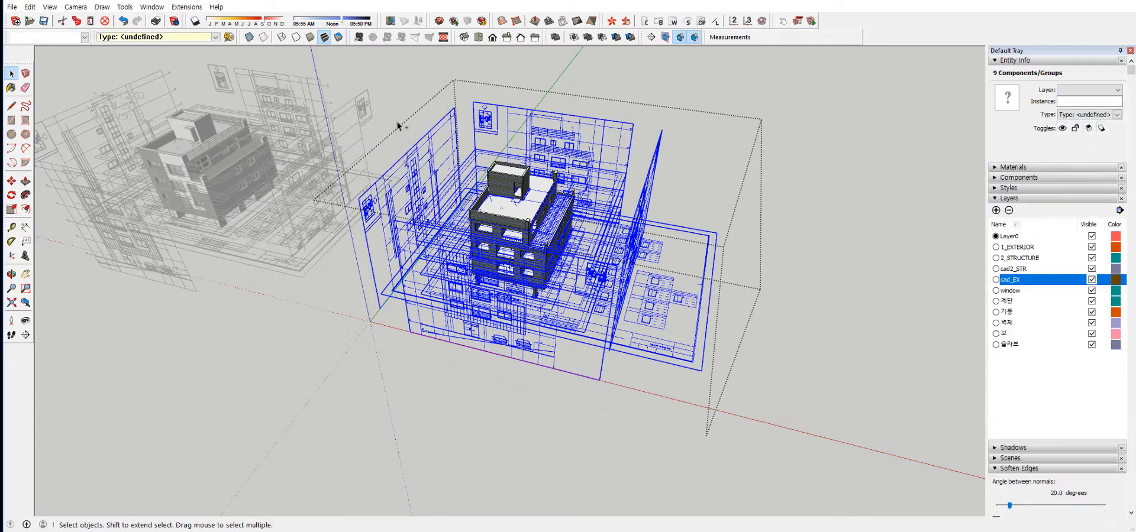
{"action": "middle_click_drag", "start_coordinate": [520, 278], "coordinate": [486, 203]}
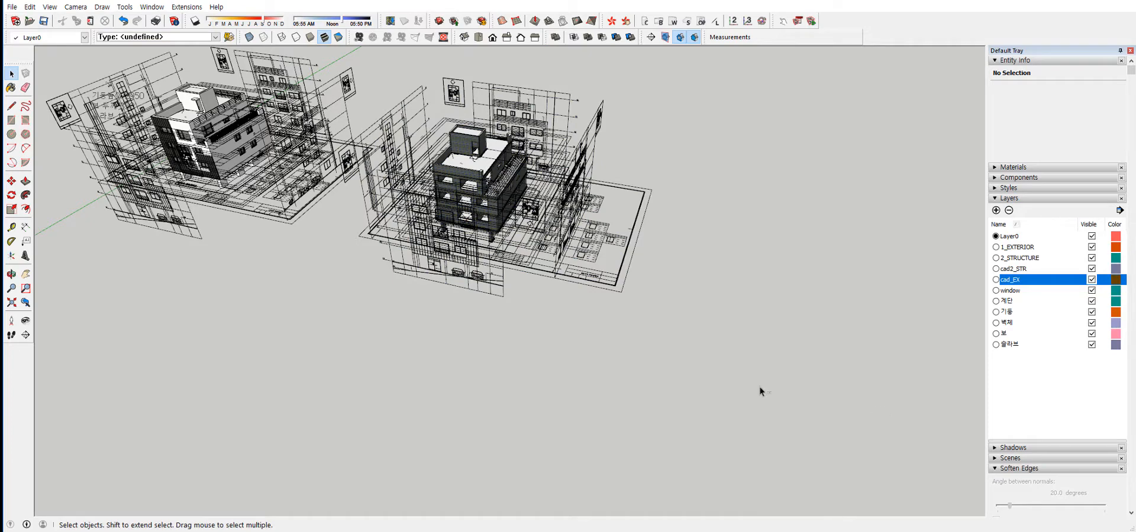
{"action": "left_click", "coordinate": [482, 287]}
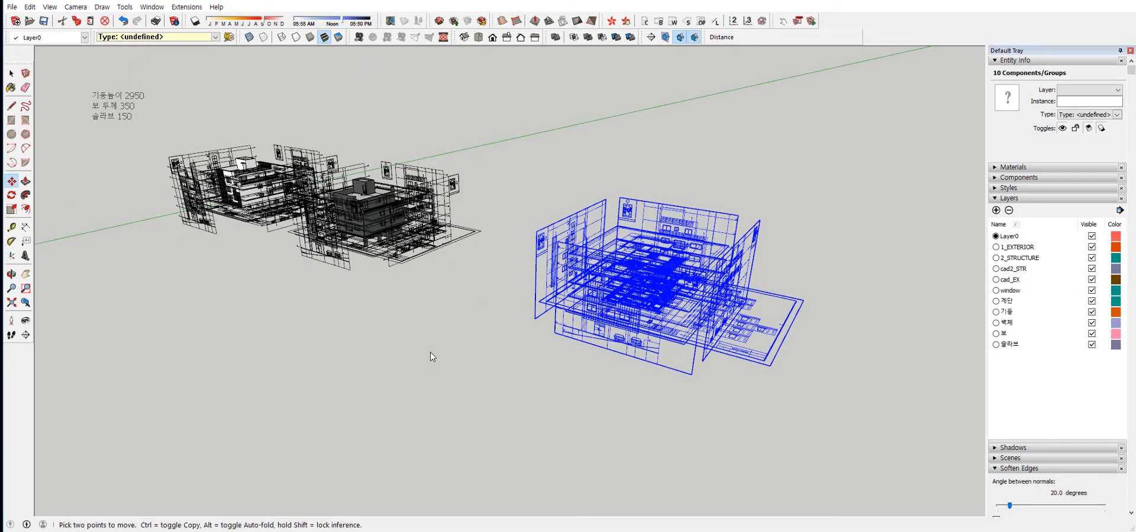
{"action": "key", "text": "space"}
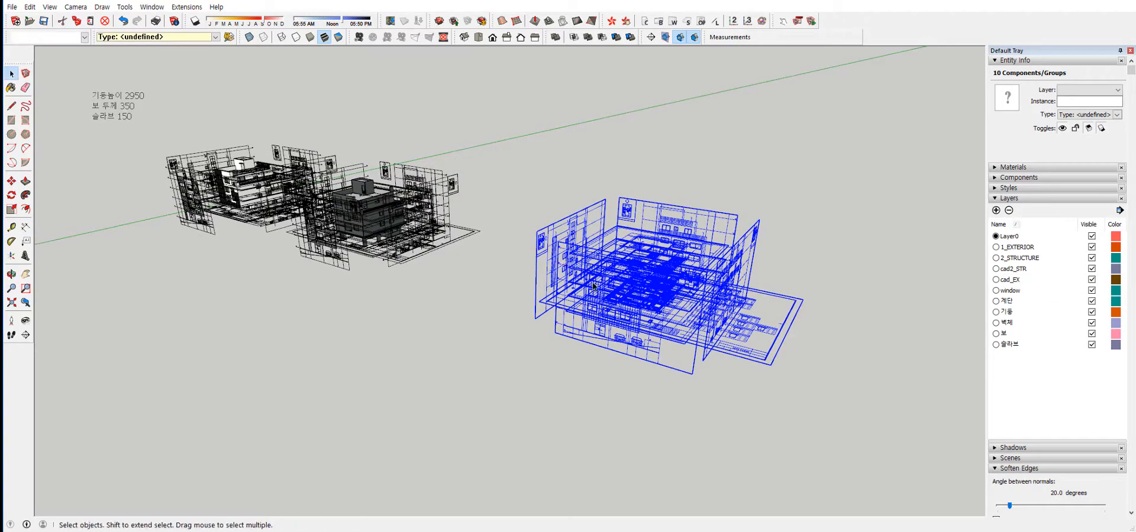
{"action": "scroll", "coordinate": [597, 290], "scroll_direction": "up", "scroll_amount": 5}
{"action": "scroll", "coordinate": [598, 294], "scroll_direction": "down", "scroll_amount": 2}
{"action": "left_click", "coordinate": [477, 452]}
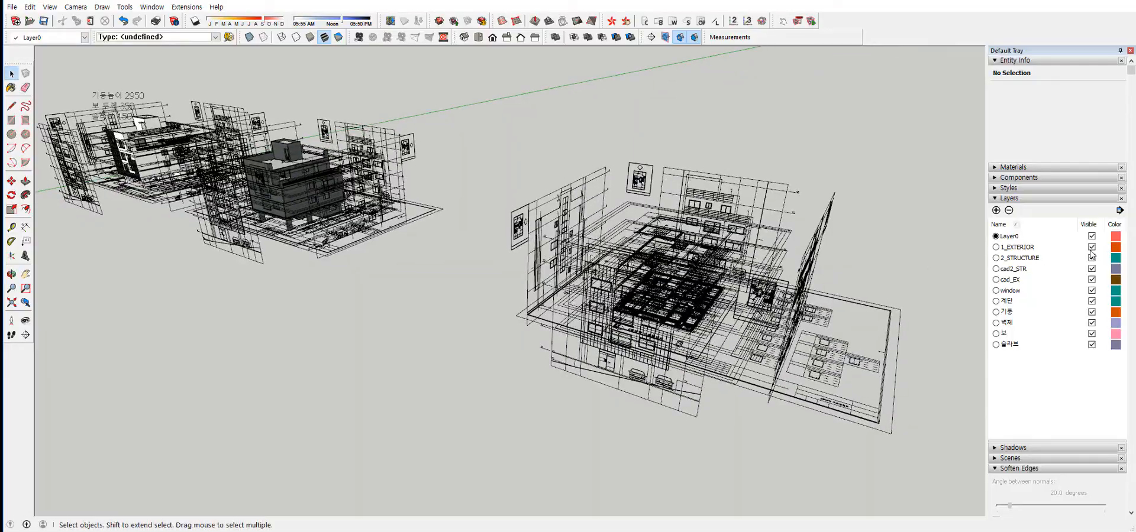
Hide the 1_EXTERIOR layer and delete the upper-level plan drawings from the copied drawing set.
{"action": "left_click", "coordinate": [1091, 248]}
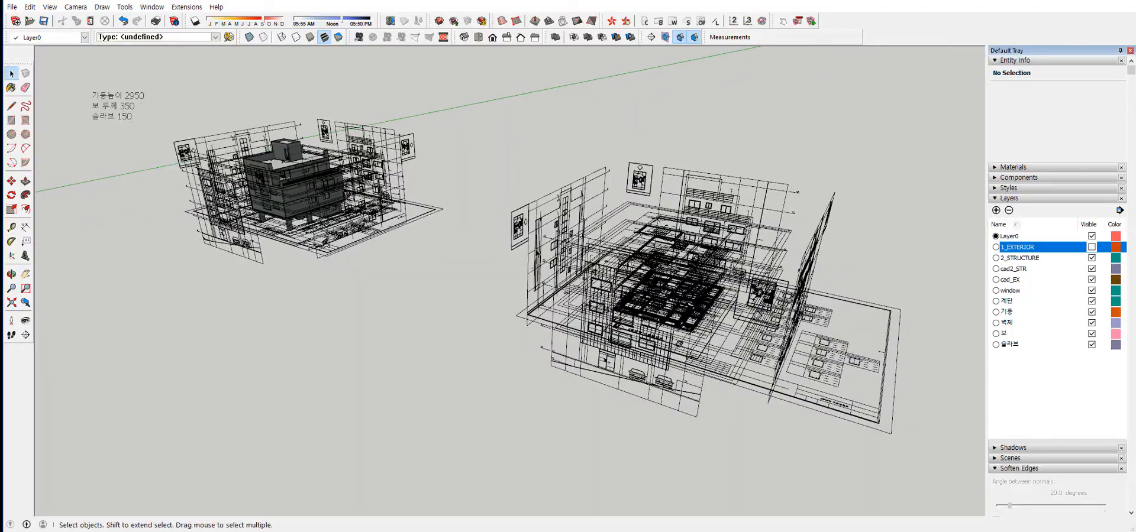
{"action": "middle_click_drag", "start_coordinate": [532, 225], "coordinate": [492, 254]}
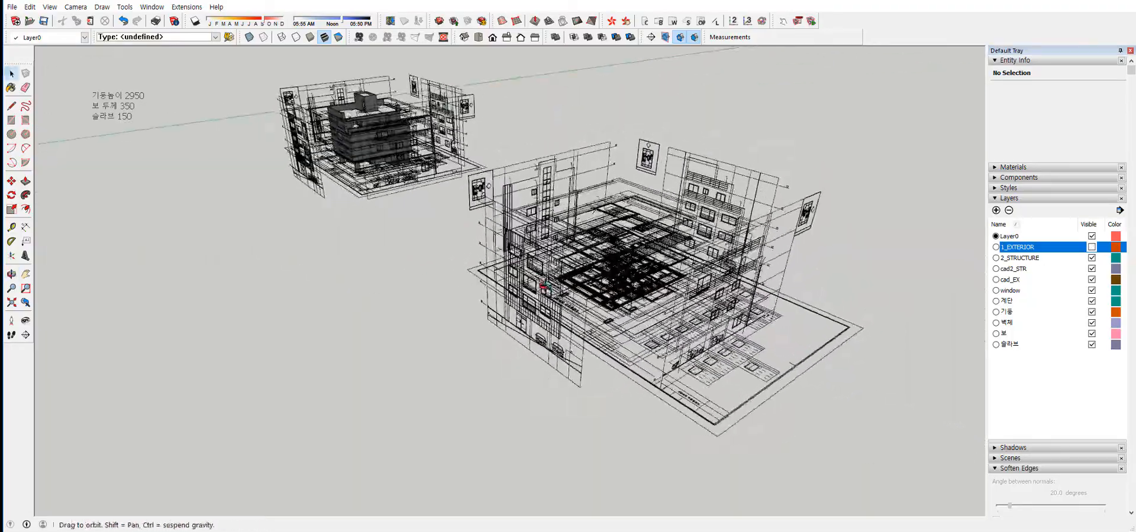
{"action": "scroll", "coordinate": [624, 272], "scroll_direction": "up", "scroll_amount": 5}
{"action": "middle_click_drag", "start_coordinate": [624, 262], "coordinate": [644, 97]}
{"action": "middle_click_drag", "start_coordinate": [643, 97], "coordinate": [622, 82], "text": "shift"}
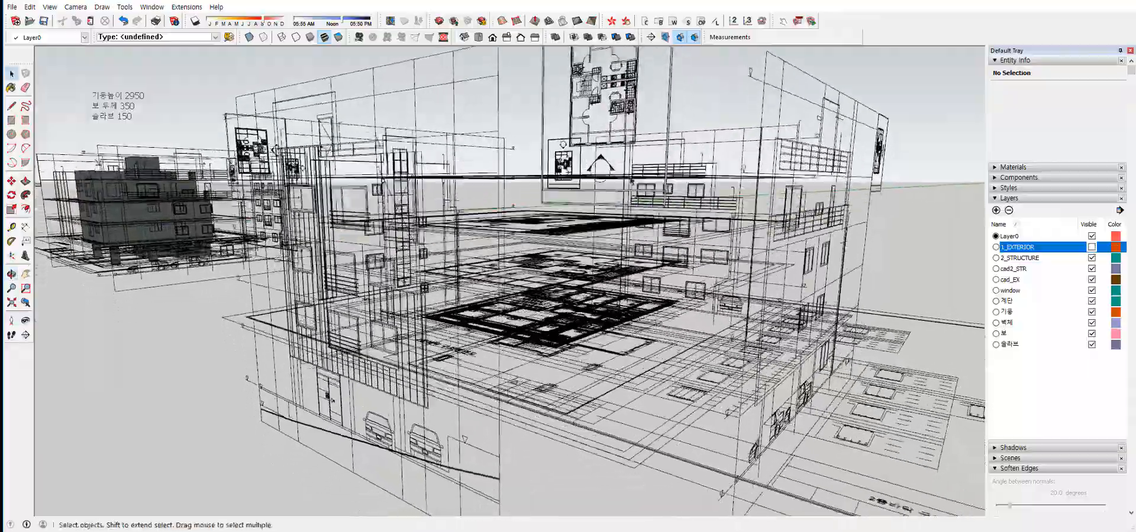
{"action": "middle_click_drag", "start_coordinate": [624, 118], "coordinate": [657, 193]}
{"action": "scroll", "coordinate": [613, 313], "scroll_direction": "up", "scroll_amount": 3}
{"action": "middle_click_drag", "start_coordinate": [613, 313], "coordinate": [600, 162]}
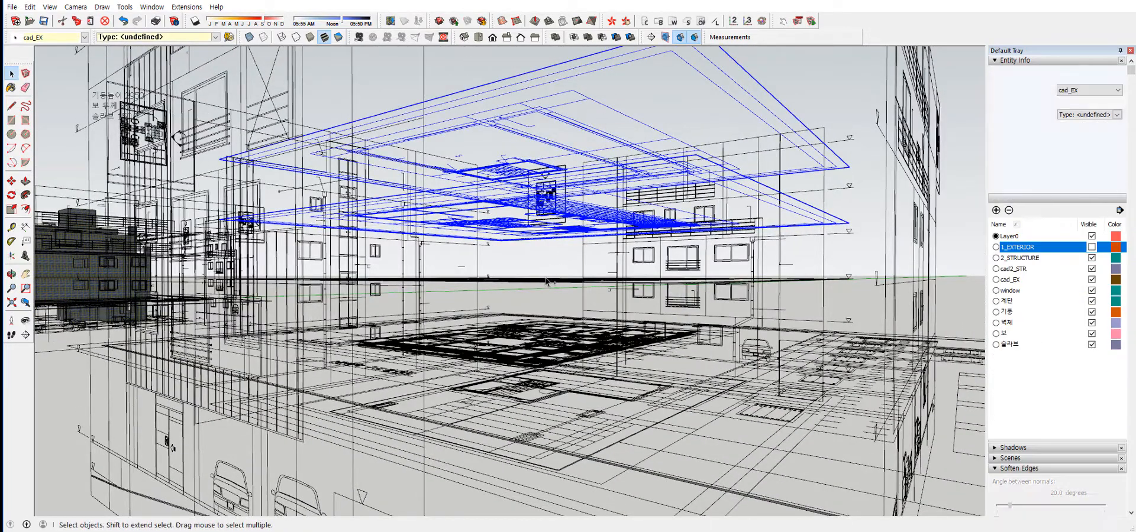
{"action": "left_click", "coordinate": [592, 279], "text": "ctrl"}
{"action": "middle_click_drag", "start_coordinate": [591, 309], "coordinate": [565, 423]}
{"action": "key", "text": "k"}
{"action": "key", "text": "Delete"}
{"action": "scroll", "coordinate": [568, 355], "scroll_direction": "up", "scroll_amount": 3}
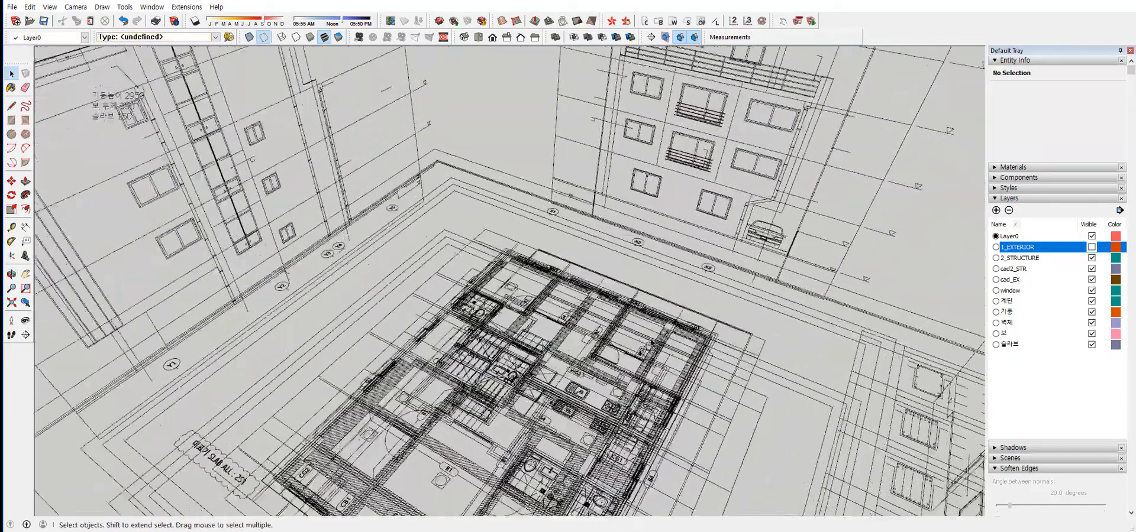
{"action": "left_click", "coordinate": [632, 309]}
{"action": "key", "text": "Delete"}
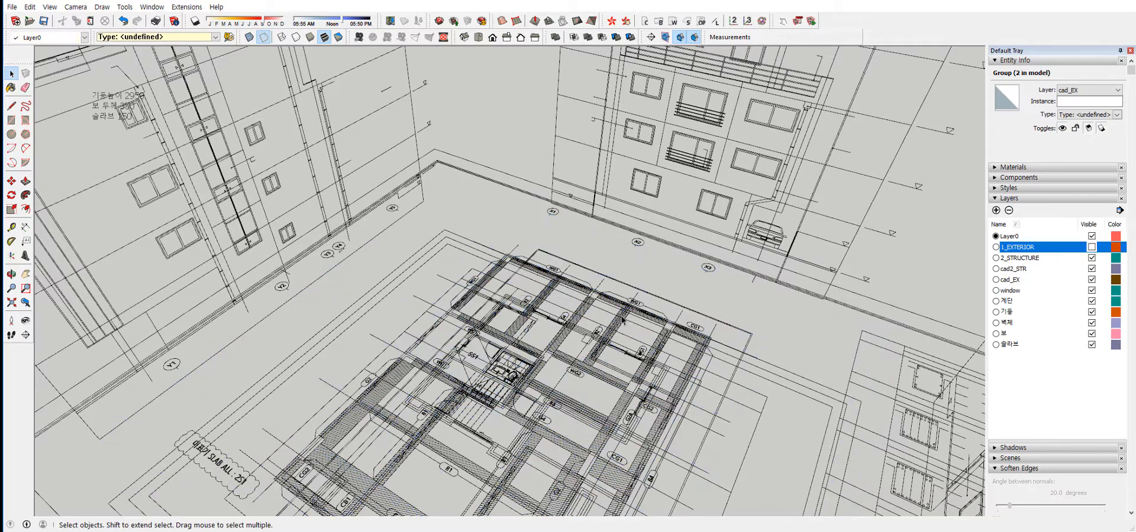
{"action": "key", "text": "ctrl+z"}
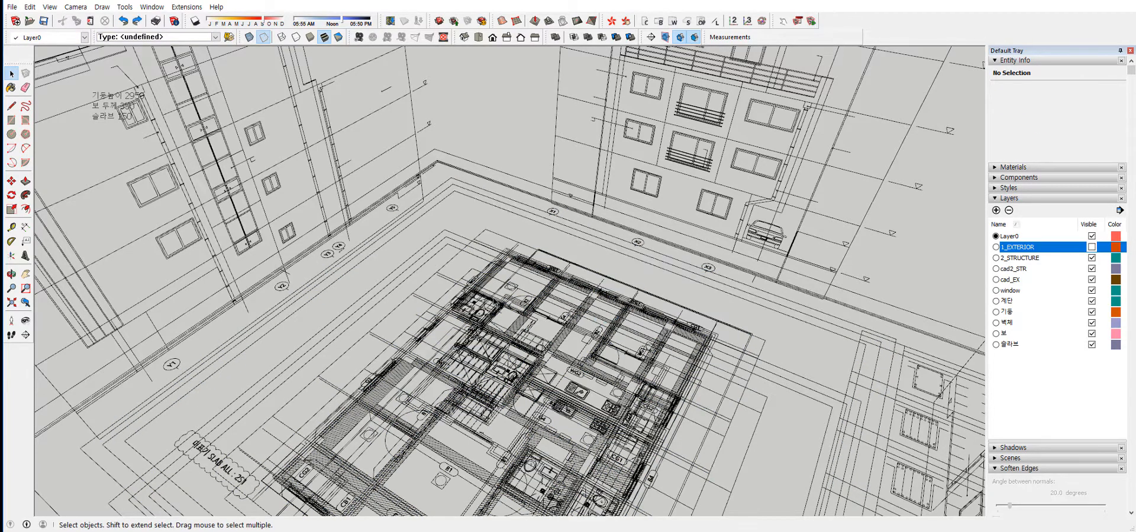
Delete the cad2_STR structural plan that overlaps the architectural floor plan in the copied drawing set.
{"action": "left_click", "coordinate": [499, 284]}
{"action": "key", "text": "Delete"}
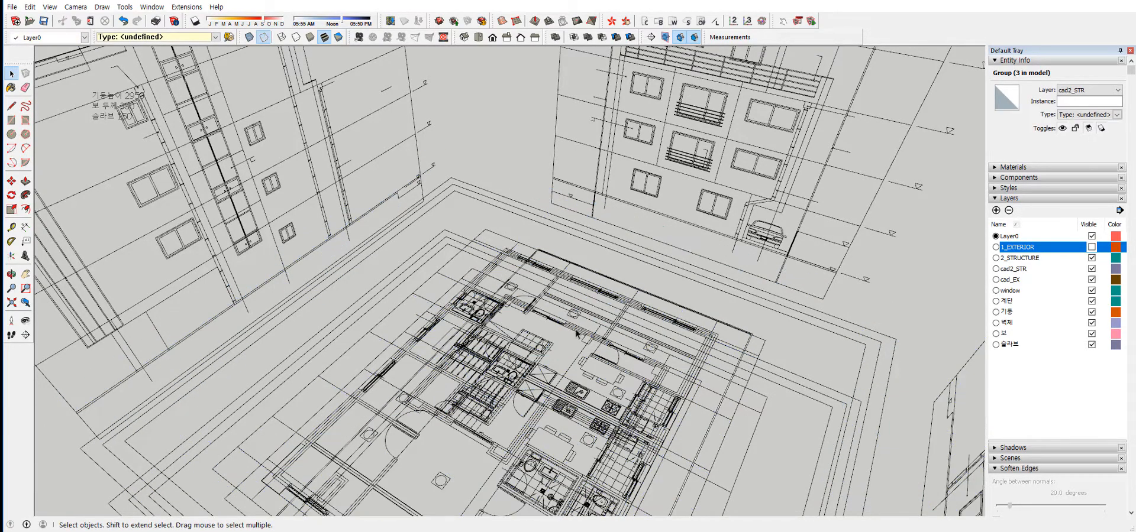
{"action": "middle_click_drag", "start_coordinate": [577, 335], "coordinate": [484, 344]}
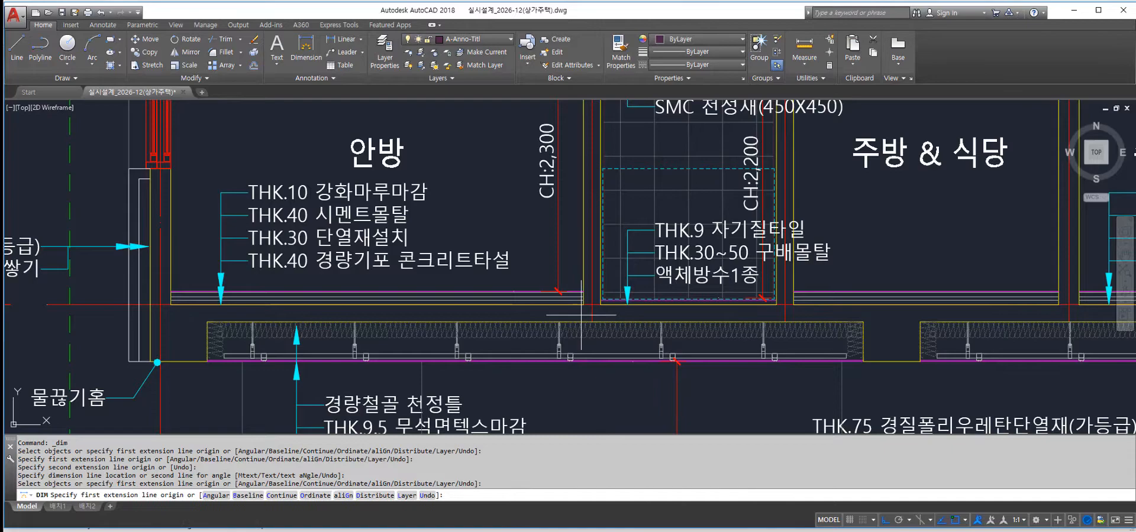
{"action": "scroll", "coordinate": [484, 355], "scroll_direction": "down", "scroll_amount": 3}
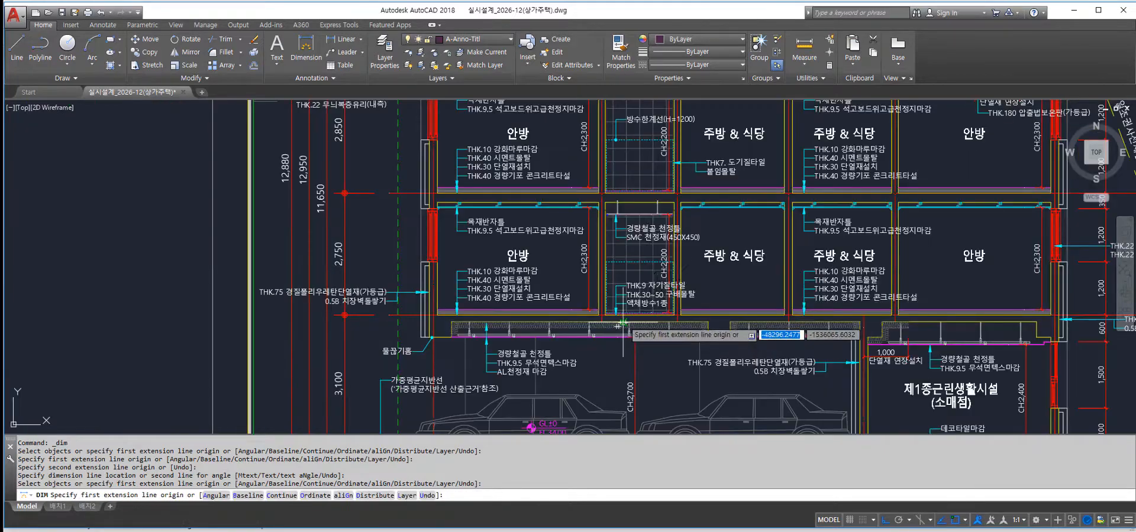
Examine the slab, beam and ceiling details above the parking area and ground-floor shop in the AutoCAD building section.
{"action": "scroll", "coordinate": [780, 316], "scroll_direction": "up", "scroll_amount": 3}
{"action": "mouse_move", "coordinate": [779, 315]}
{"action": "middle_mouse_down"}
{"action": "mouse_move", "coordinate": [670, 330]}
{"action": "mouse_move", "coordinate": [677, 108]}
{"action": "middle_mouse_up"}
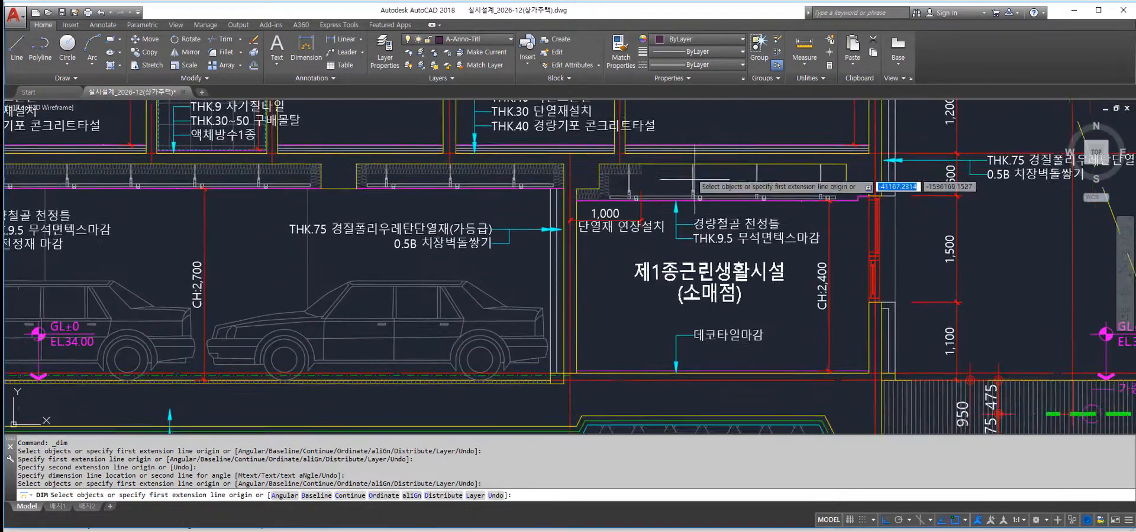
{"action": "scroll", "coordinate": [689, 174], "scroll_direction": "down", "scroll_amount": 3}
{"action": "middle_click_drag", "start_coordinate": [695, 254], "coordinate": [709, 258]}
{"action": "scroll", "coordinate": [709, 257], "scroll_direction": "up", "scroll_amount": 2}
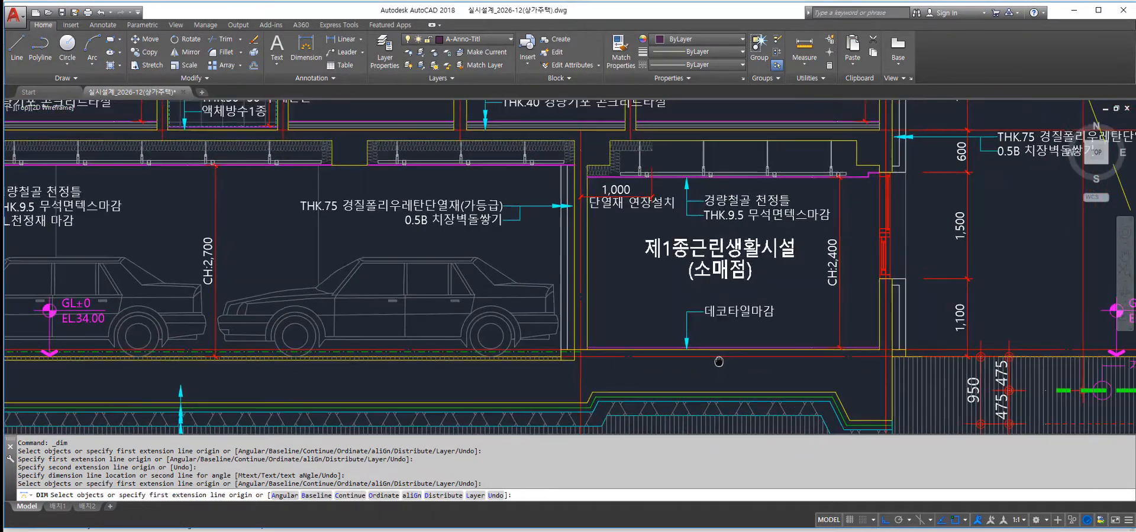
{"action": "middle_click_drag", "start_coordinate": [627, 372], "coordinate": [696, 428]}
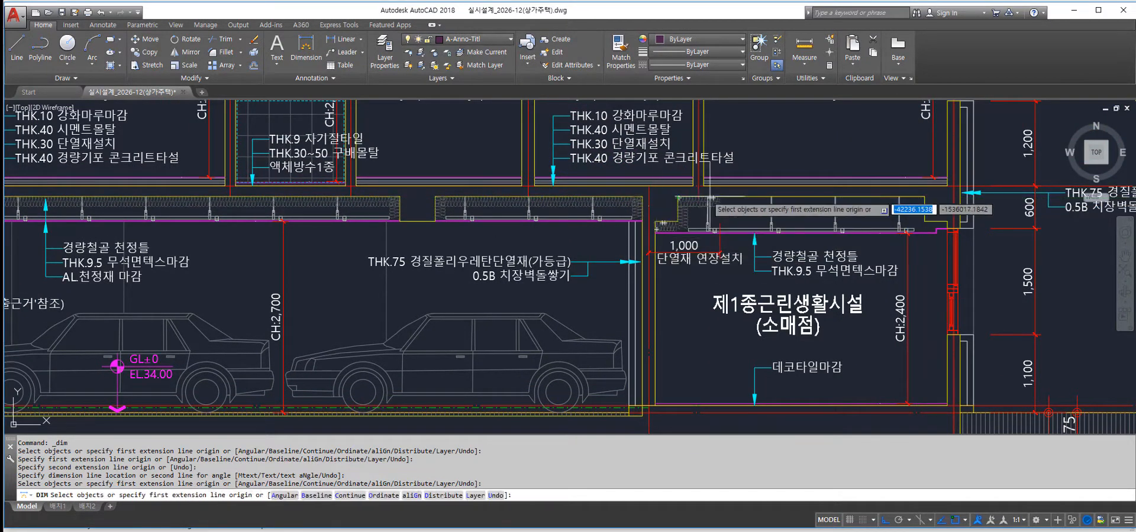
{"action": "scroll", "coordinate": [677, 206], "scroll_direction": "up", "scroll_amount": 4}
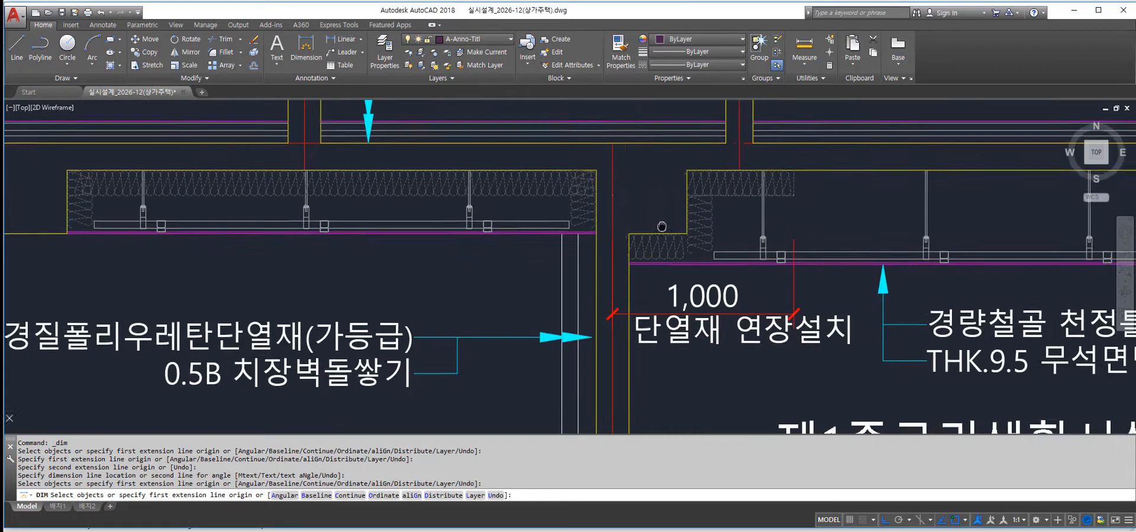
{"action": "middle_click_drag", "start_coordinate": [650, 194], "coordinate": [623, 203]}
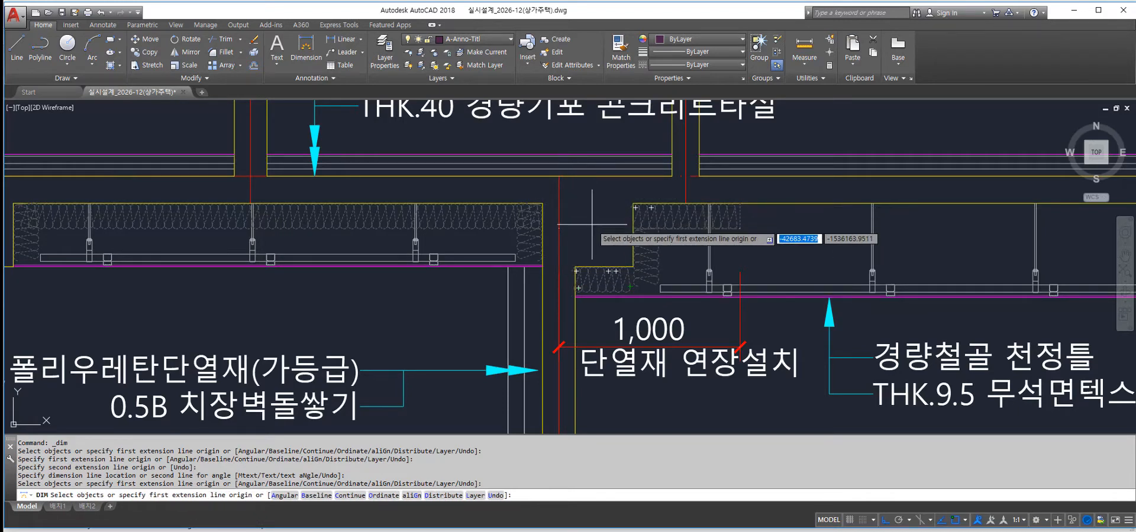
{"action": "scroll", "coordinate": [629, 215], "scroll_direction": "down", "scroll_amount": 6}
{"action": "scroll", "coordinate": [631, 218], "scroll_direction": "up", "scroll_amount": 4}
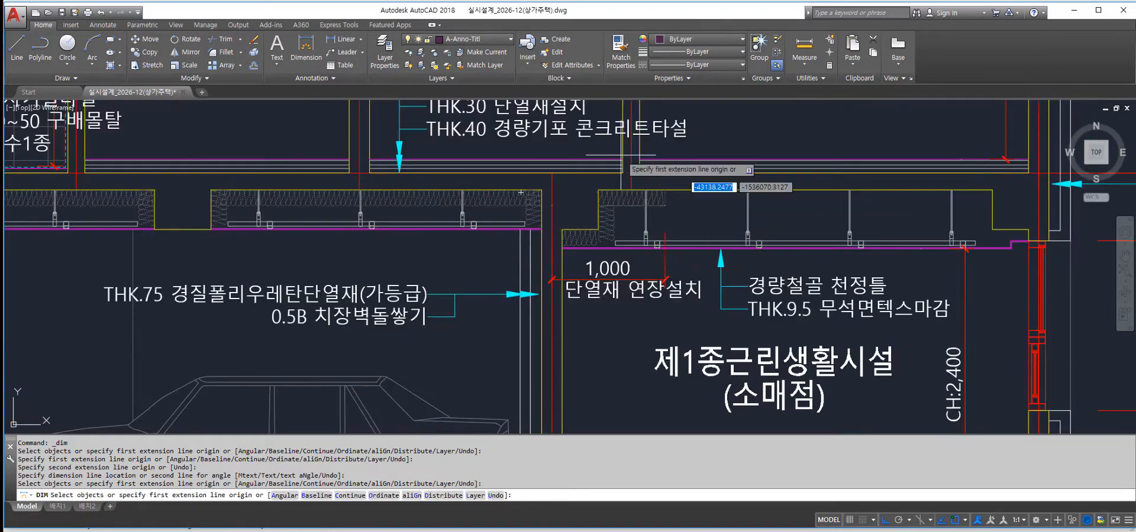
Switch back to SketchUp, view the copied floor plan from a low angle and open the Column tool's settings.
{"action": "mouse_move", "coordinate": [359, 531]}
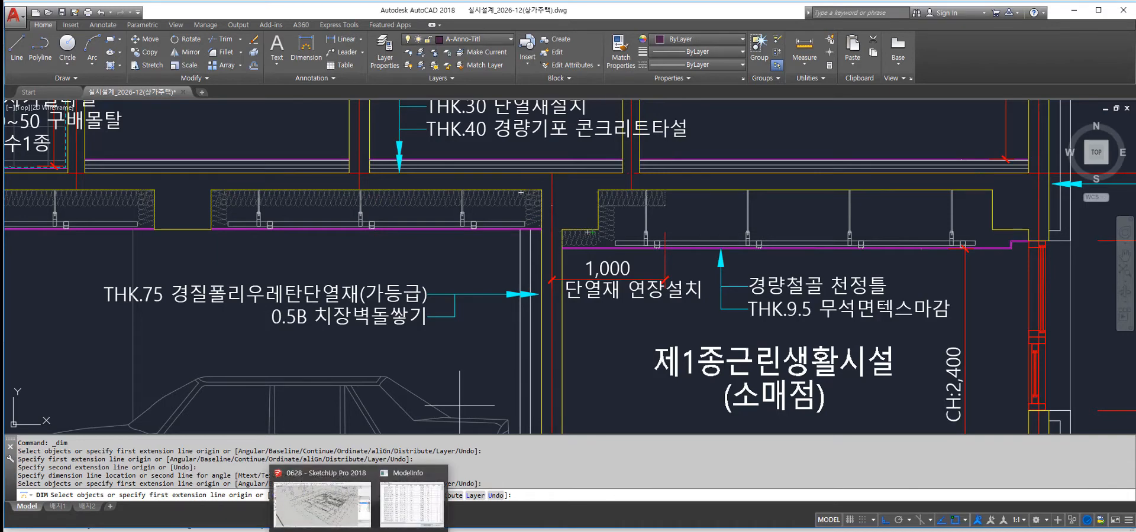
{"action": "left_click", "coordinate": [343, 500]}
{"action": "mouse_move", "coordinate": [783, 210]}
{"action": "middle_mouse_down"}
{"action": "mouse_move", "coordinate": [757, 205]}
{"action": "mouse_move", "coordinate": [742, 221]}
{"action": "middle_mouse_up"}
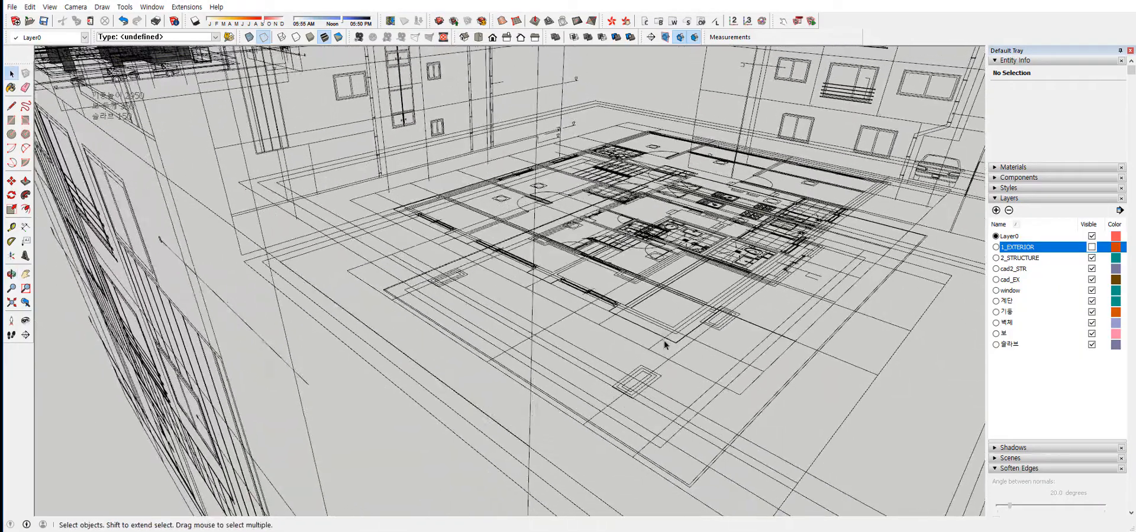
{"action": "middle_click_drag", "start_coordinate": [664, 342], "coordinate": [619, 323]}
{"action": "scroll", "coordinate": [615, 292], "scroll_direction": "up", "scroll_amount": 3}
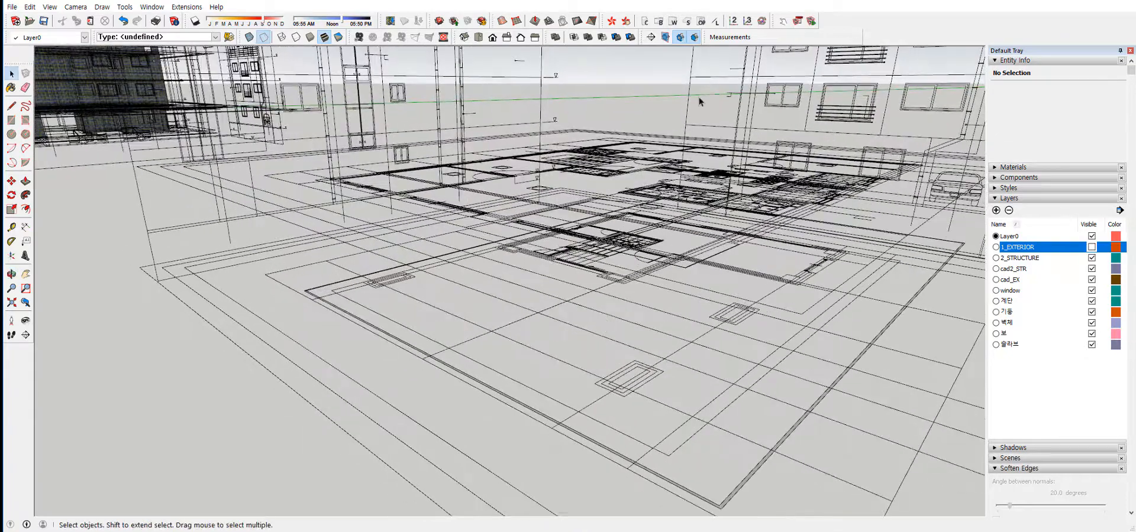
{"action": "left_click", "coordinate": [647, 22]}
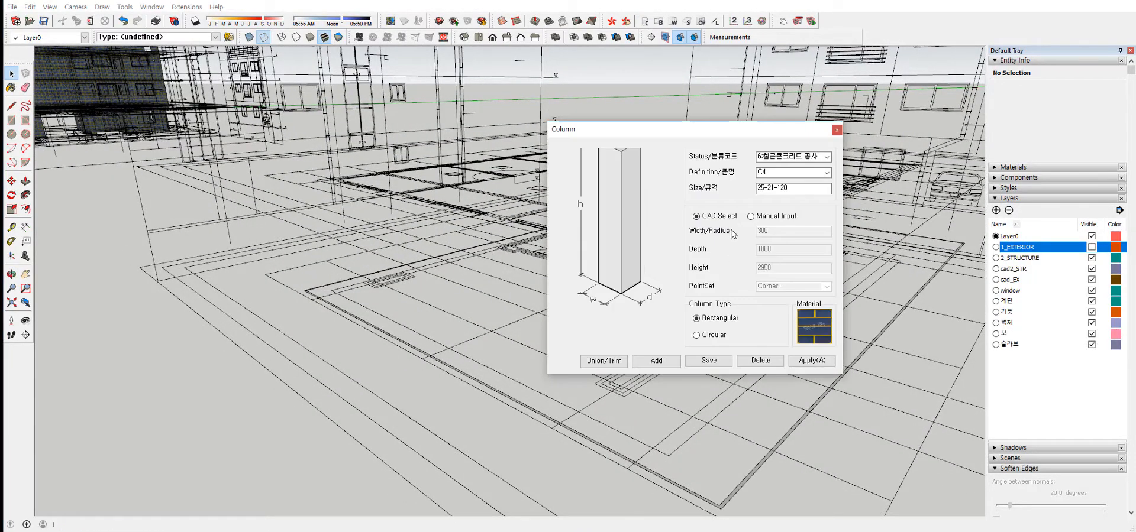
{"action": "left_click_drag", "start_coordinate": [704, 130], "coordinate": [735, 120]}
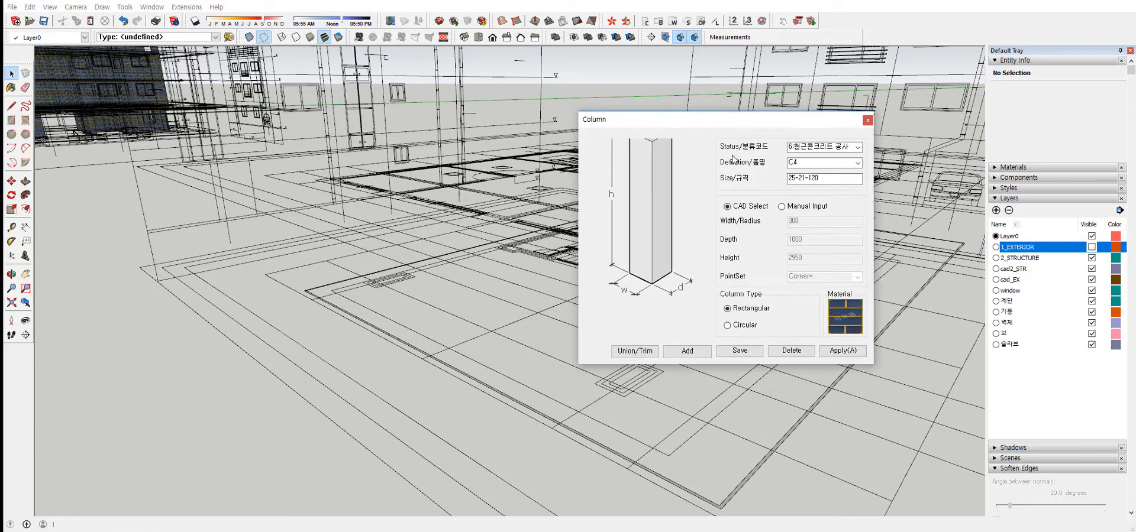
Set the column's classification to 6:철근콘크리트 공사 and its definition to C1.
{"action": "left_click", "coordinate": [857, 147]}
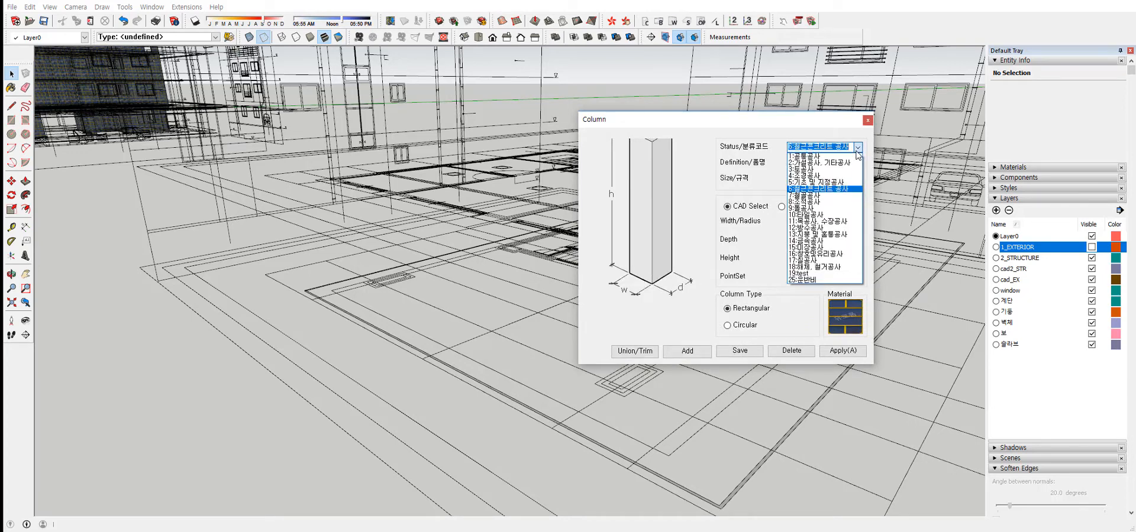
{"action": "left_click", "coordinate": [804, 189]}
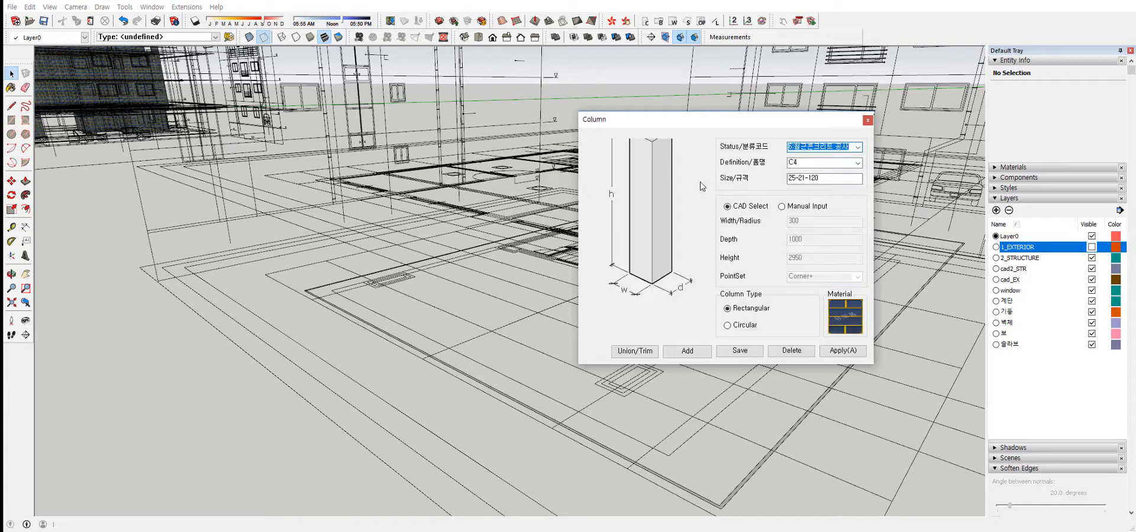
{"action": "left_click", "coordinate": [504, 351]}
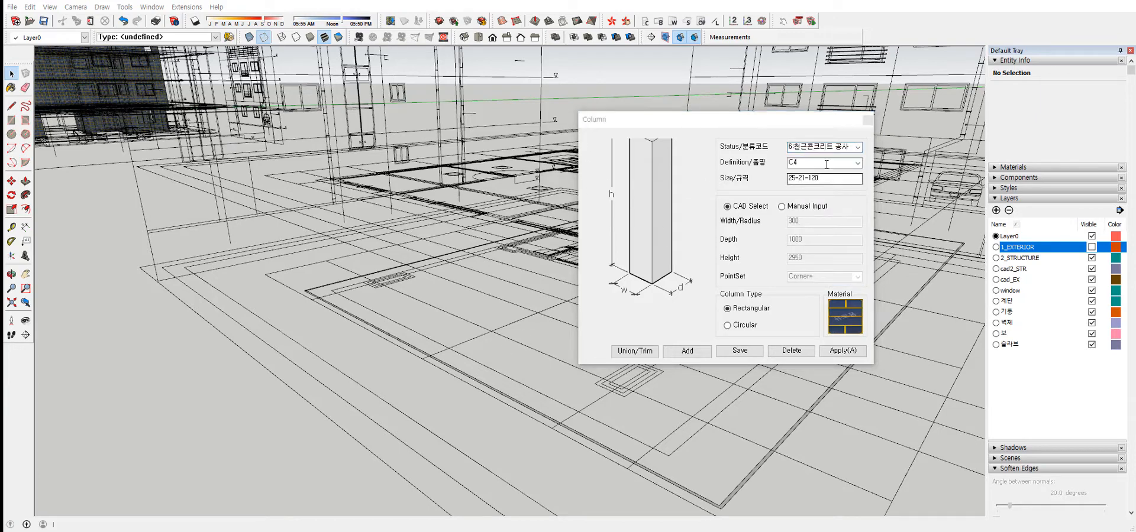
{"action": "left_click", "coordinate": [858, 162]}
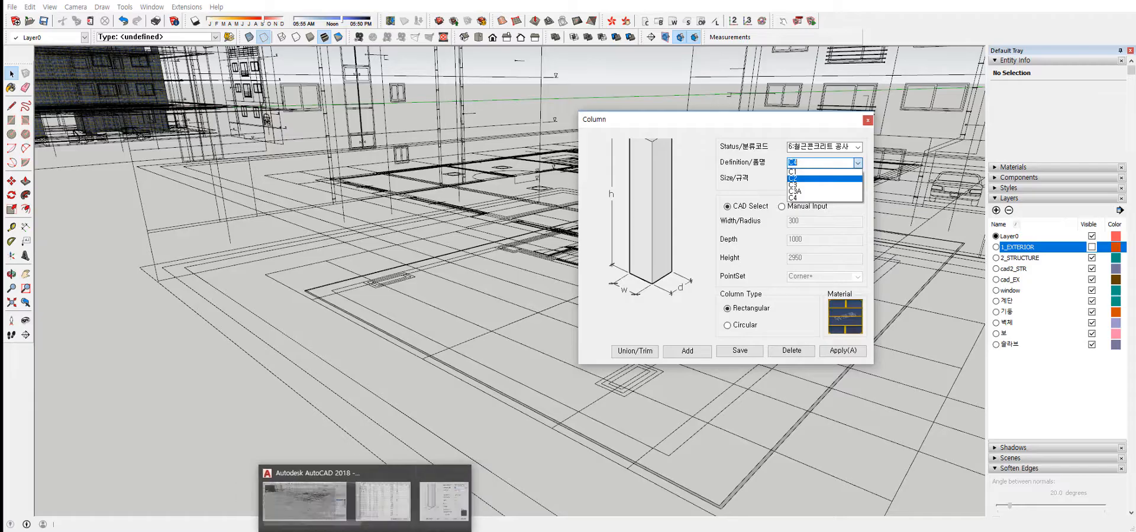
{"action": "left_click", "coordinate": [362, 504]}
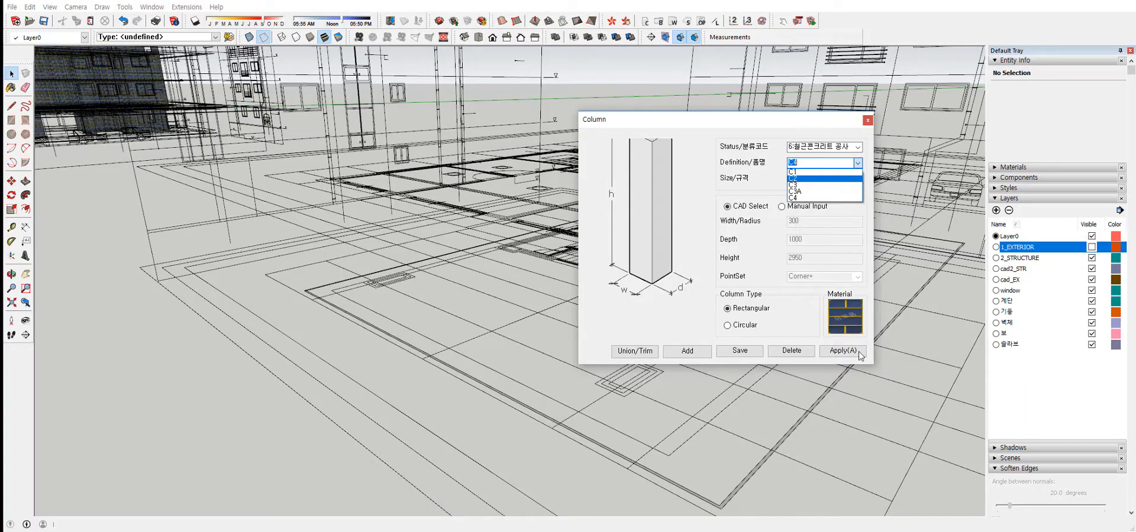
{"action": "left_click", "coordinate": [802, 173]}
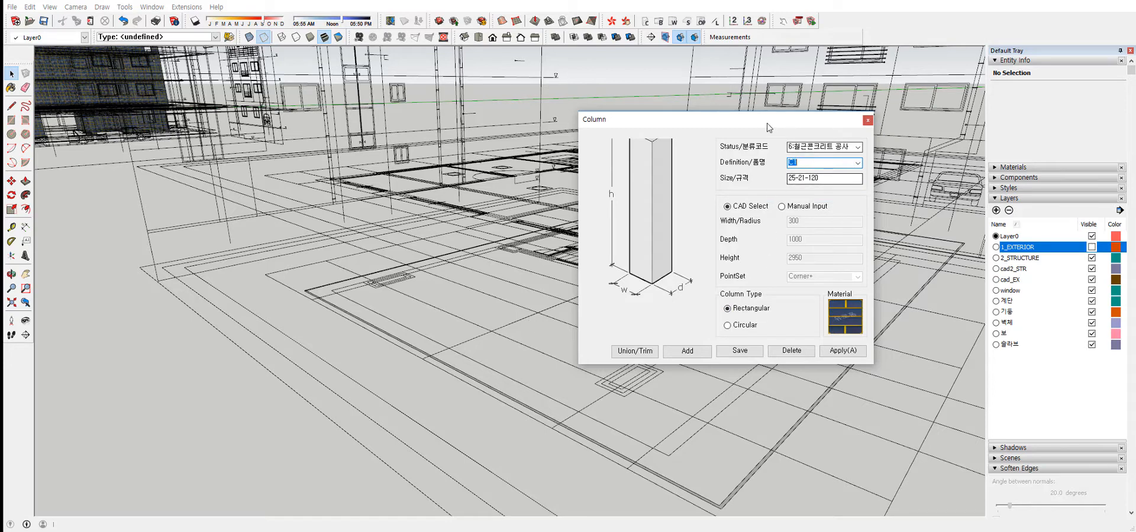
Switch the column to manual input with width 300, depth 1000 and height 2950, and apply the settings.
{"action": "mouse_move", "coordinate": [769, 127]}
{"action": "left_mouse_down"}
{"action": "mouse_move", "coordinate": [766, 97]}
{"action": "mouse_move", "coordinate": [771, 123]}
{"action": "left_mouse_up"}
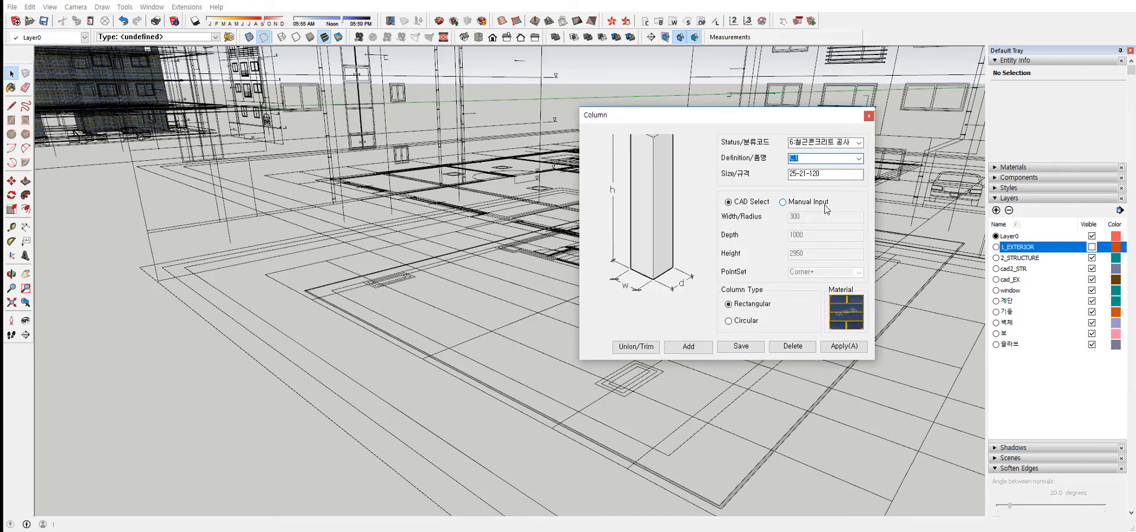
{"action": "left_click", "coordinate": [782, 202]}
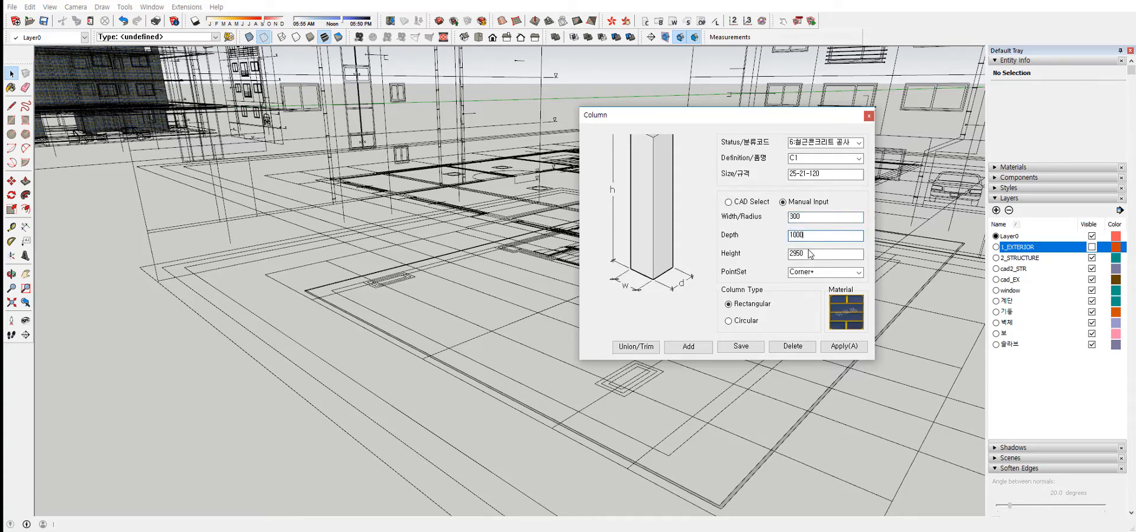
{"action": "left_click", "coordinate": [853, 349]}
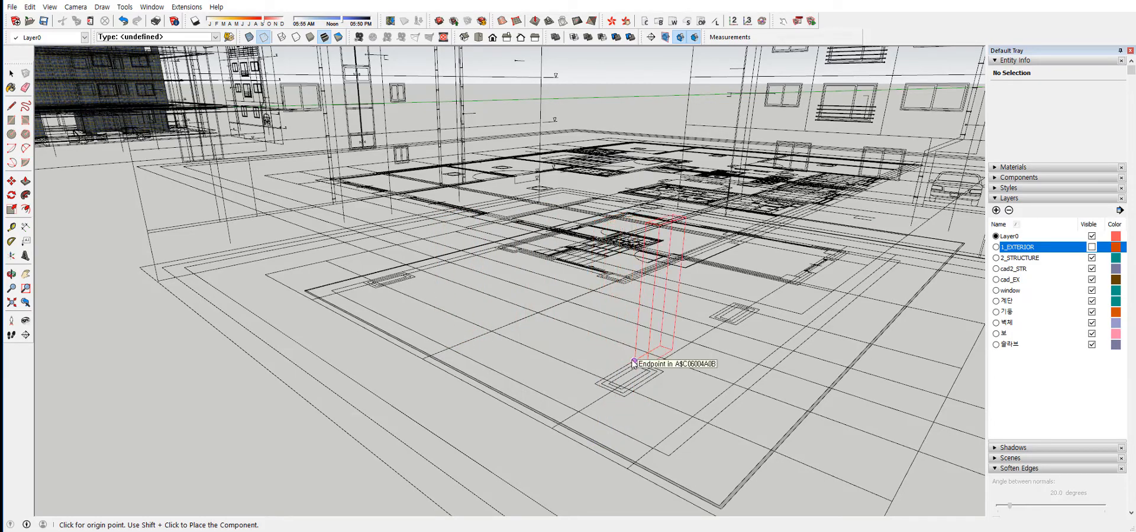
Place three C1 columns on the rectangular column outlines of the floor plan, snapping each to the outline's corner.
{"action": "middle_click_drag", "start_coordinate": [432, 294], "coordinate": [435, 269]}
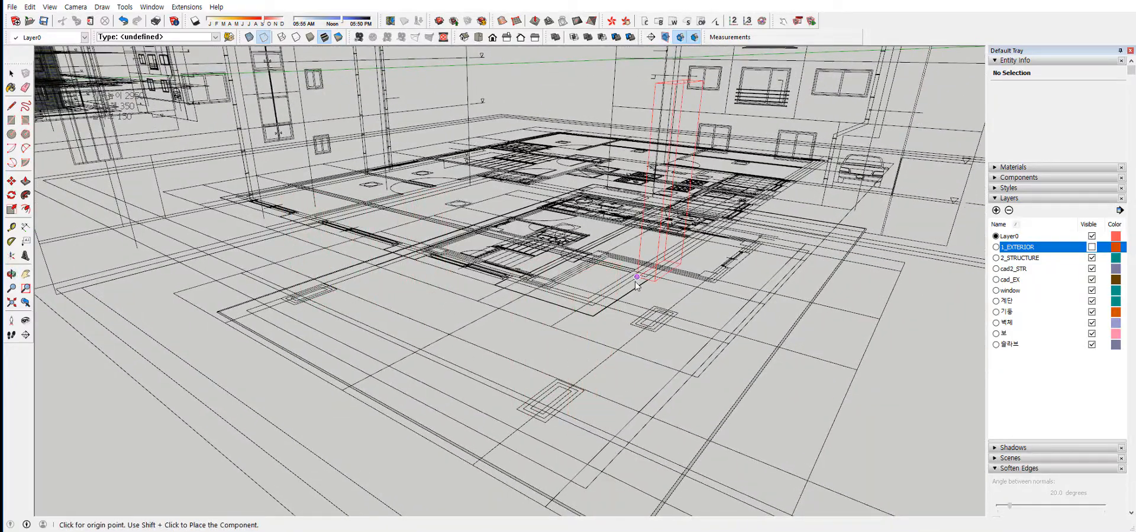
{"action": "middle_click_drag", "start_coordinate": [663, 328], "coordinate": [502, 300]}
{"action": "scroll", "coordinate": [502, 300], "scroll_direction": "up", "scroll_amount": 2}
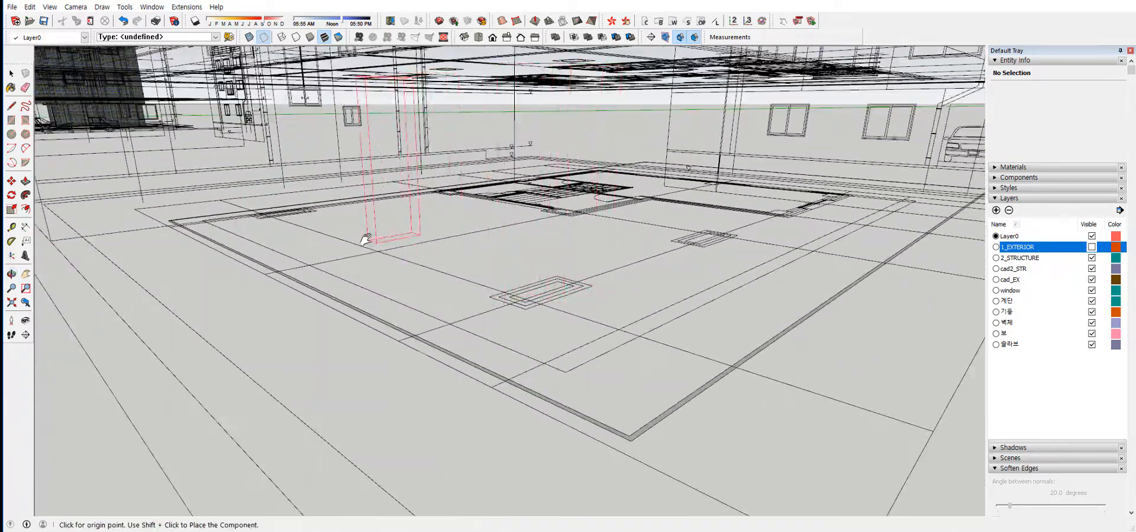
{"action": "middle_click_drag", "start_coordinate": [363, 236], "coordinate": [544, 310], "text": "shift"}
{"action": "scroll", "coordinate": [399, 264], "scroll_direction": "up", "scroll_amount": 4}
{"action": "scroll", "coordinate": [426, 266], "scroll_direction": "up", "scroll_amount": 3}
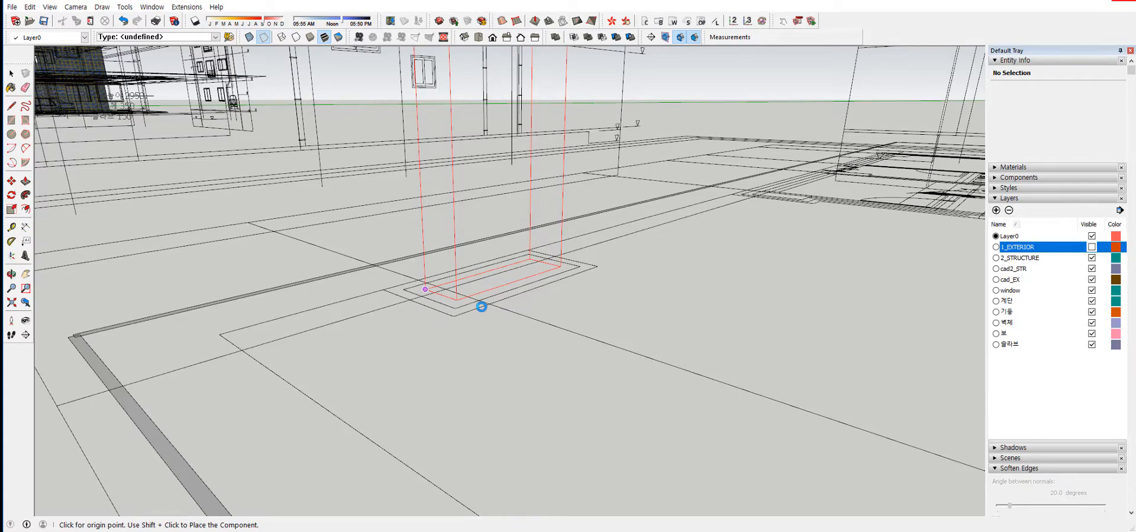
{"action": "middle_click_drag", "start_coordinate": [453, 243], "coordinate": [601, 320]}
{"action": "scroll", "coordinate": [369, 279], "scroll_direction": "down", "scroll_amount": 3}
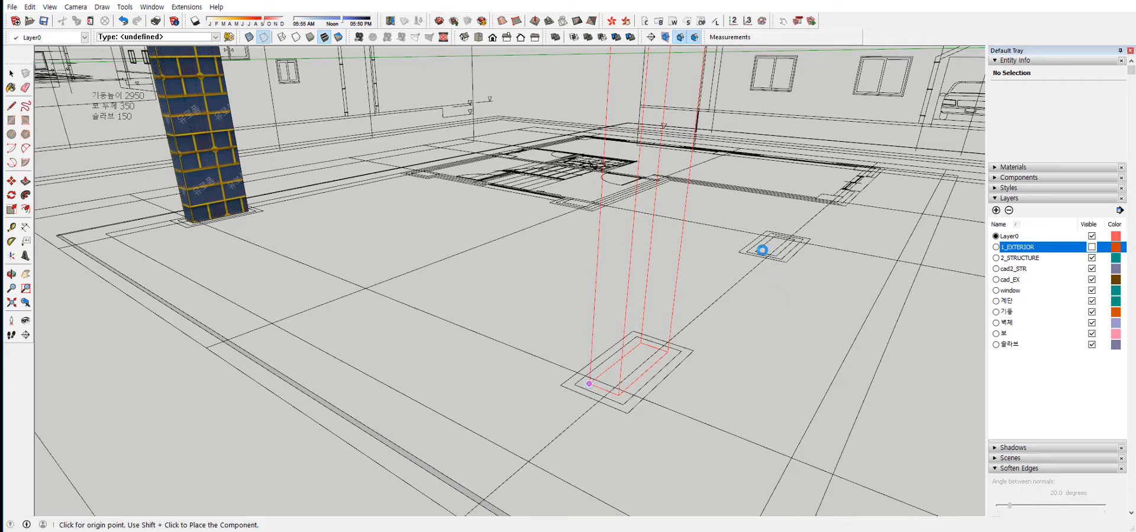
{"action": "left_click", "coordinate": [760, 250]}
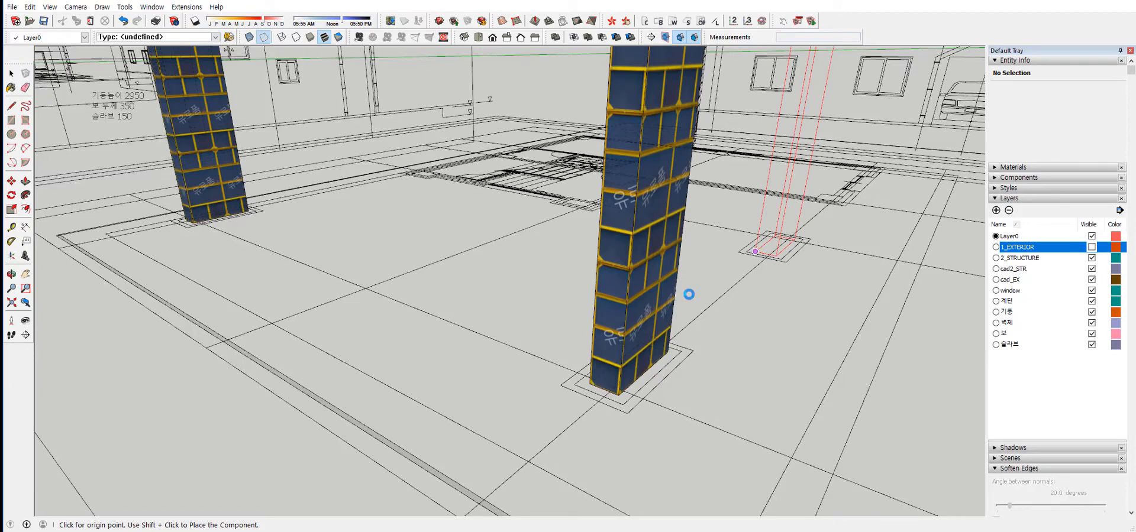
{"action": "middle_click_drag", "start_coordinate": [689, 294], "coordinate": [738, 293]}
{"action": "key", "text": "space"}
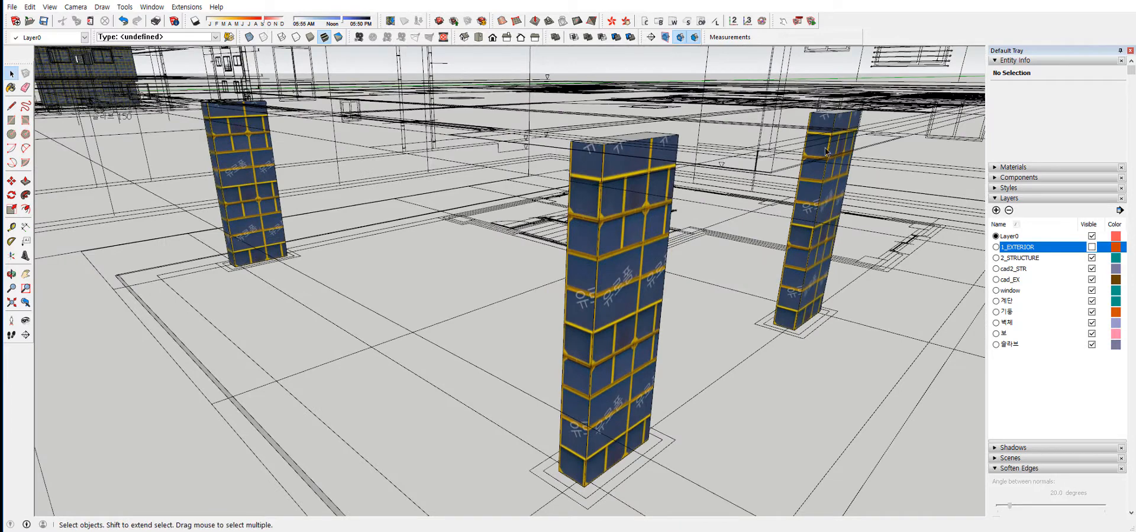
Examine the layer, instance and definition names of each of the three placed columns in the entity information.
{"action": "left_click", "coordinate": [247, 205]}
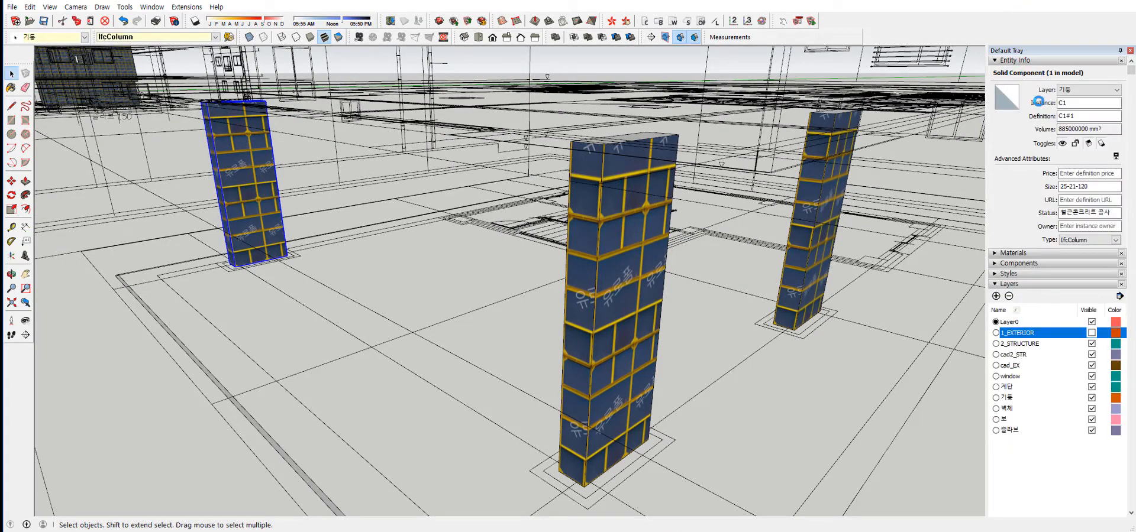
{"action": "left_click", "coordinate": [1083, 103]}
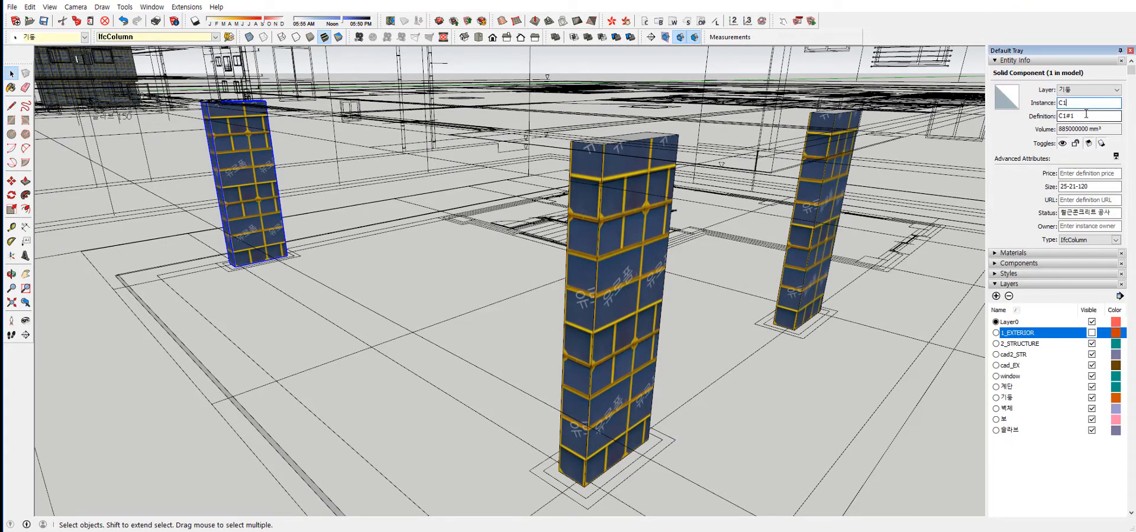
{"action": "left_click", "coordinate": [620, 241]}
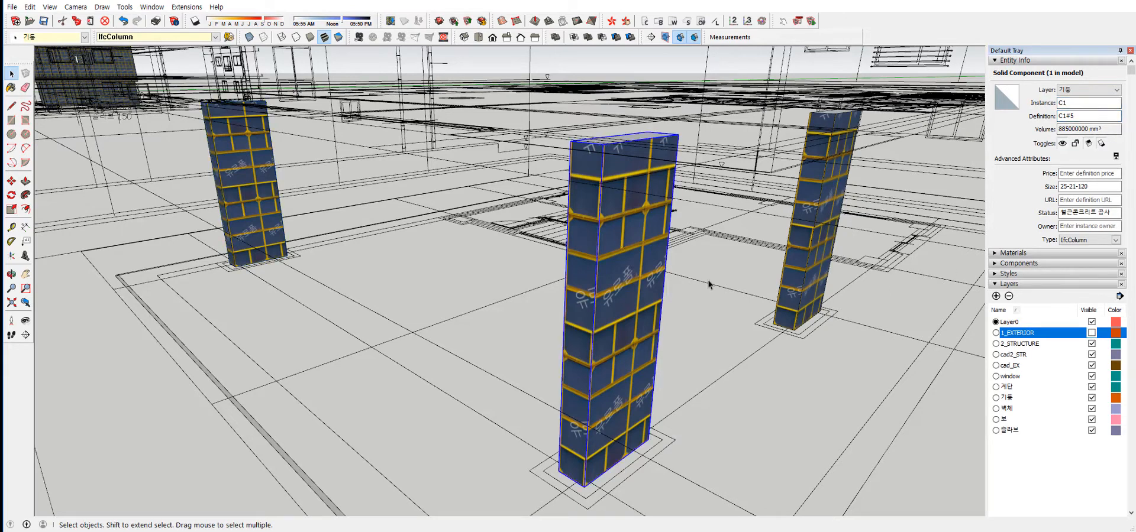
{"action": "middle_click_drag", "start_coordinate": [708, 281], "coordinate": [701, 260]}
{"action": "left_click", "coordinate": [806, 203]}
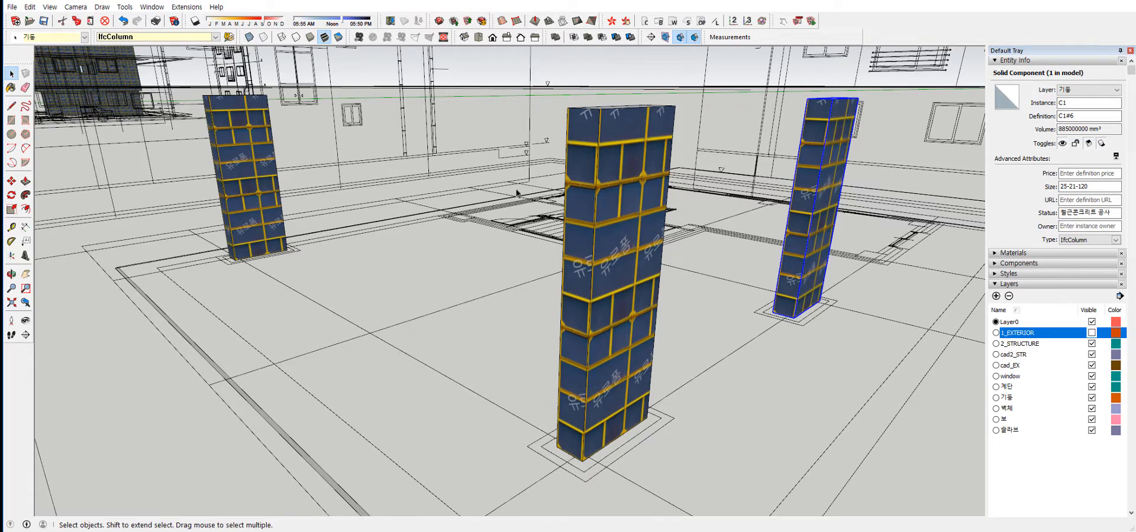
{"action": "left_click", "coordinate": [1083, 115]}
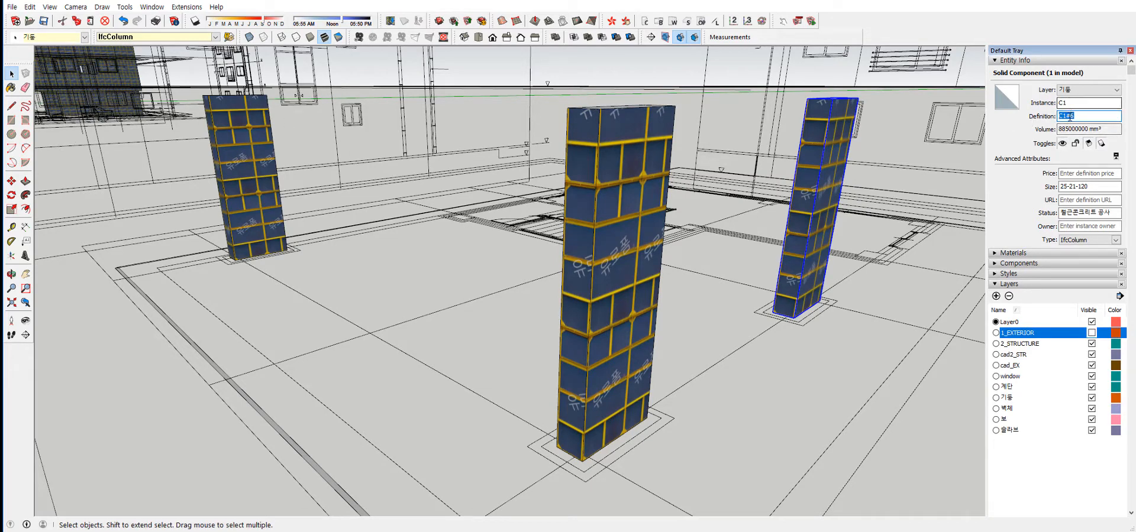
{"action": "middle_click_drag", "start_coordinate": [748, 294], "coordinate": [744, 291]}
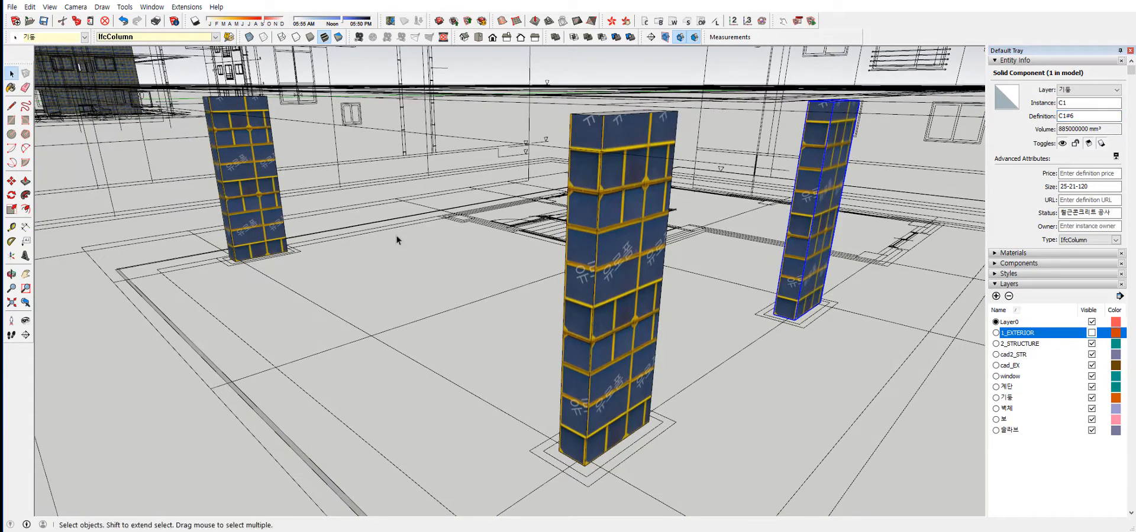
{"action": "middle_click_drag", "start_coordinate": [437, 242], "coordinate": [239, 227]}
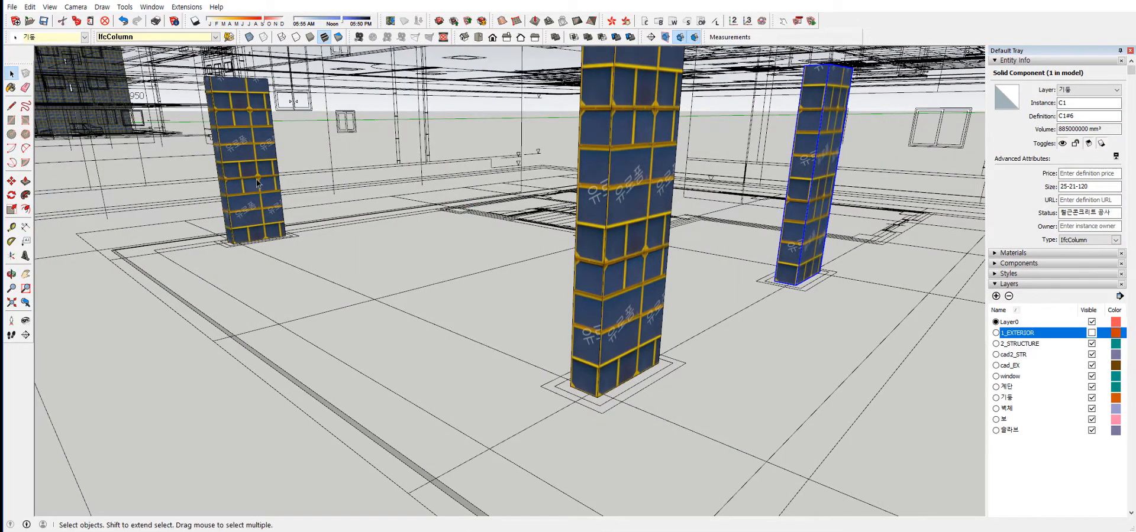
{"action": "middle_click_drag", "start_coordinate": [800, 273], "coordinate": [803, 260]}
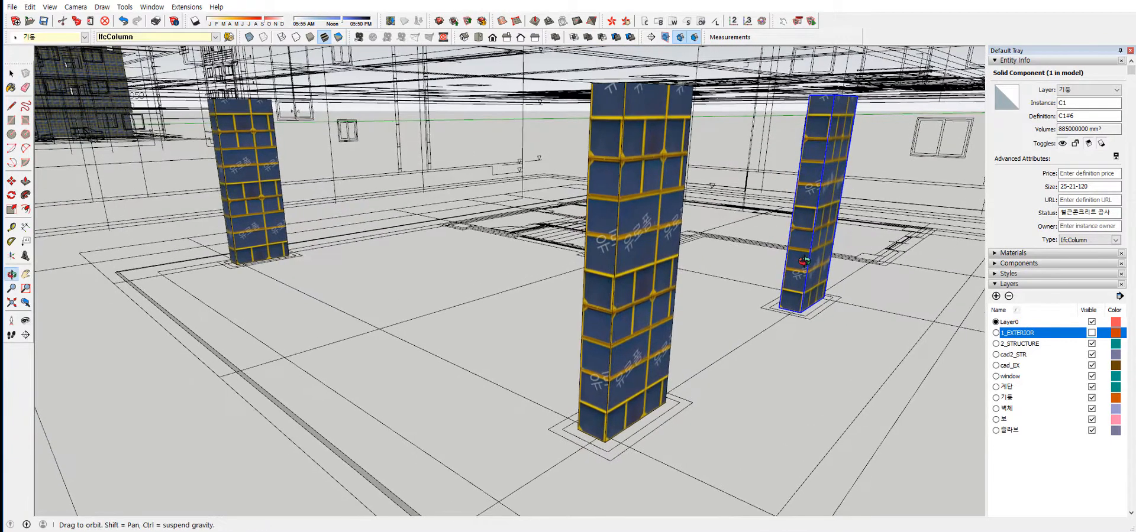
{"action": "left_click", "coordinate": [236, 189]}
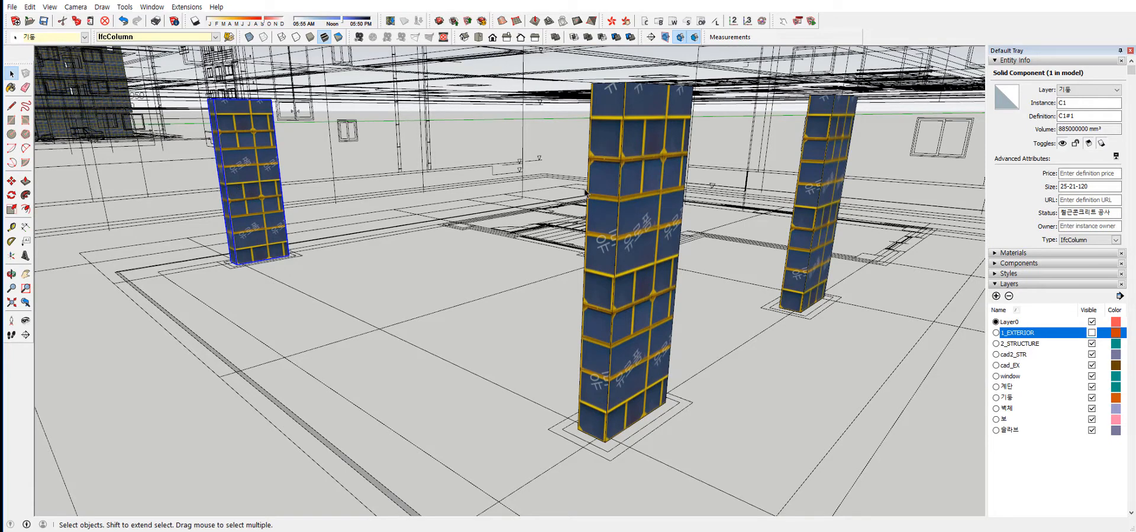
{"action": "left_click", "coordinate": [622, 253]}
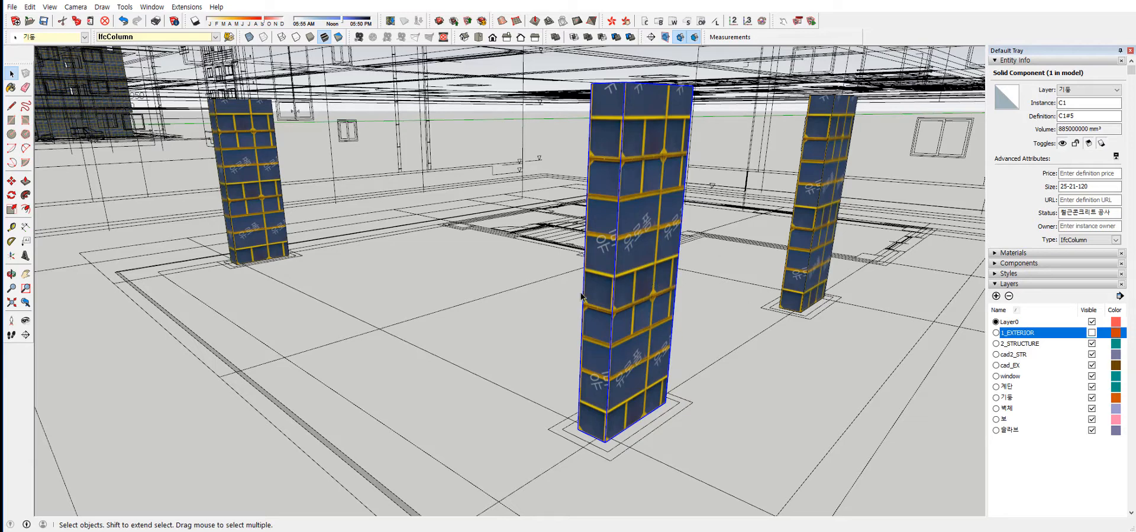
Try to extend the C1#1 column's side face about 7200 mm toward the nearest column with Push/Pull, and leave the component.
{"action": "left_click", "coordinate": [227, 155]}
{"action": "triple_click", "coordinate": [237, 183]}
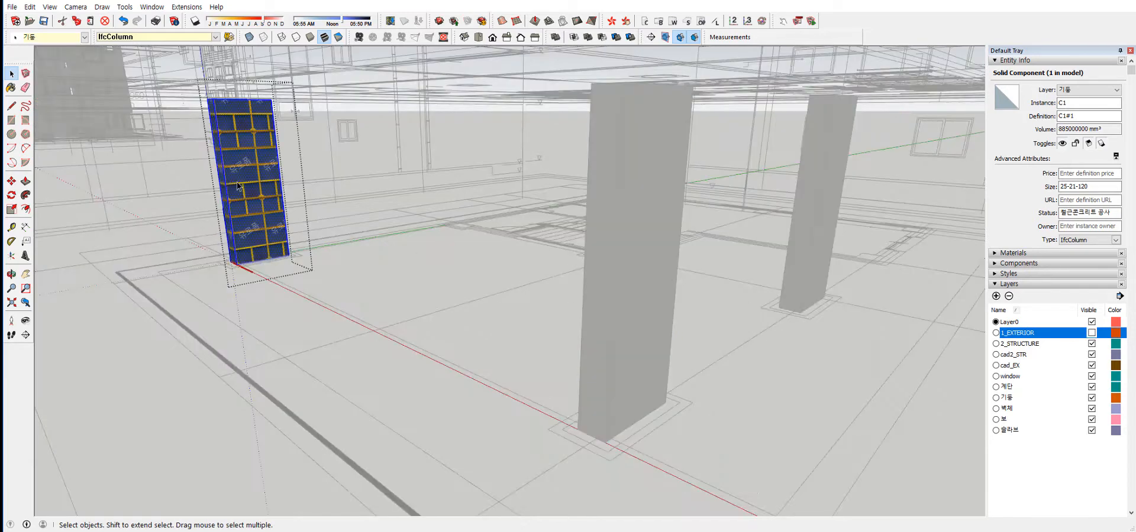
{"action": "left_click", "coordinate": [244, 182]}
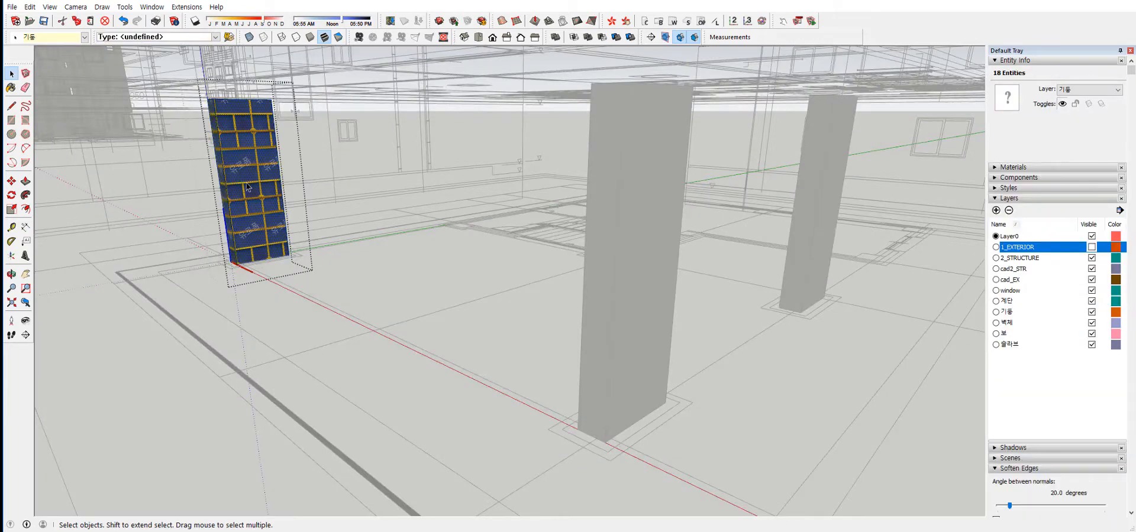
{"action": "key", "text": "p"}
{"action": "left_click", "coordinate": [237, 198]}
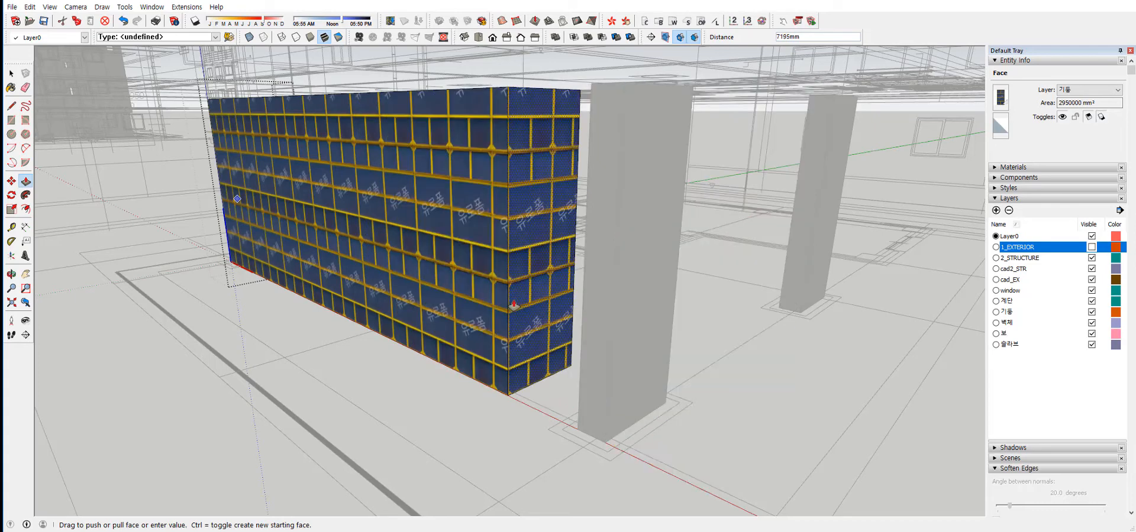
{"action": "key", "text": "space"}
{"action": "middle_click", "coordinate": [327, 219]}
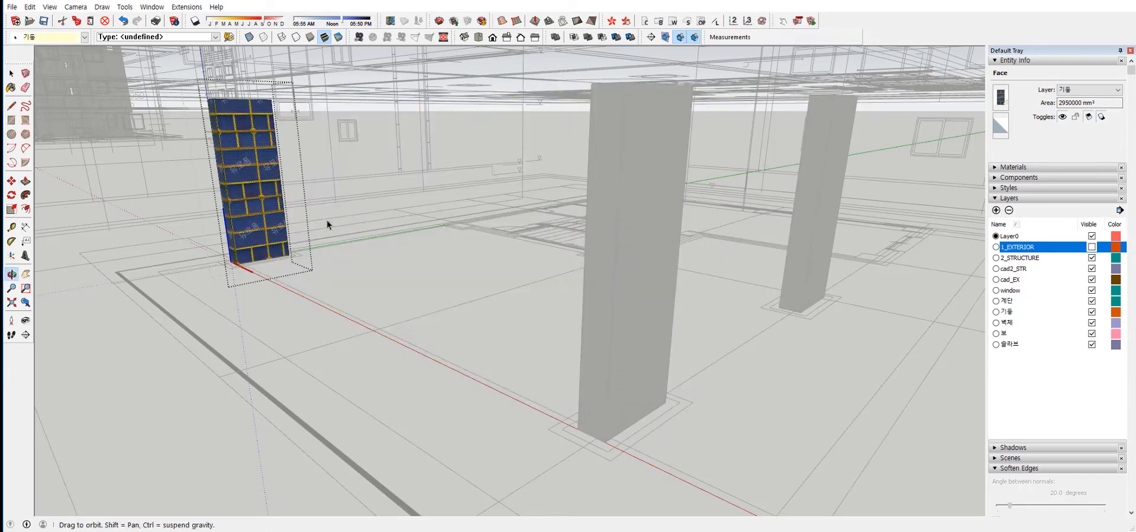
{"action": "left_click", "coordinate": [436, 341]}
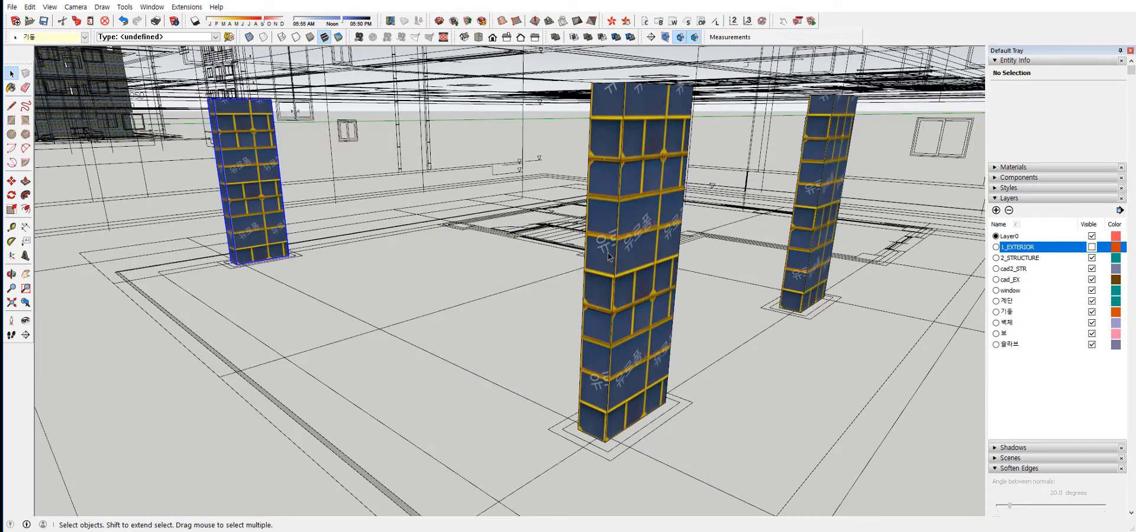
Compare the instance name with the definition names of the three C1 columns once more, starting with C1#6.
{"action": "left_click", "coordinate": [809, 199]}
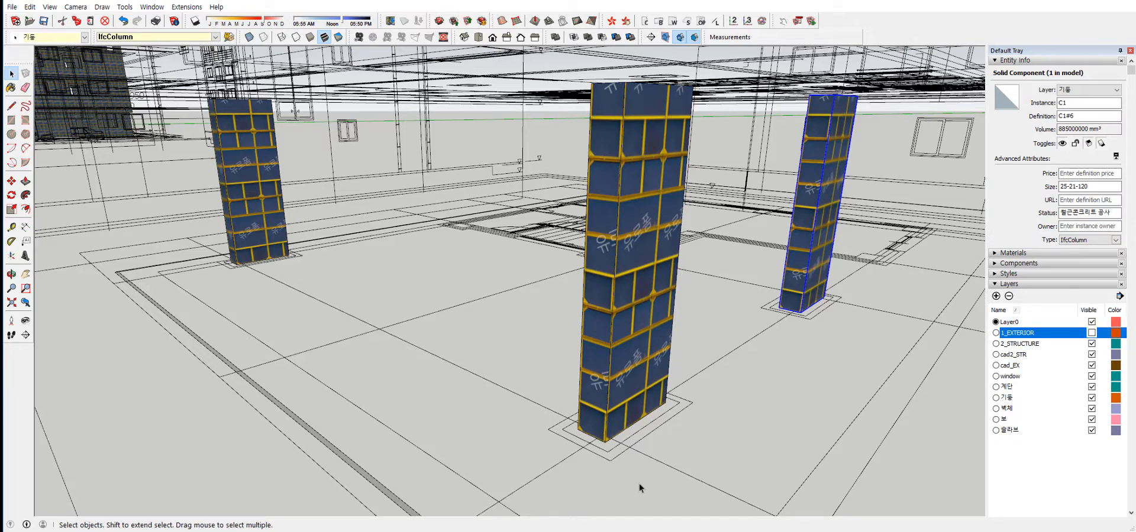
{"action": "left_click_drag", "start_coordinate": [1075, 103], "coordinate": [1008, 105]}
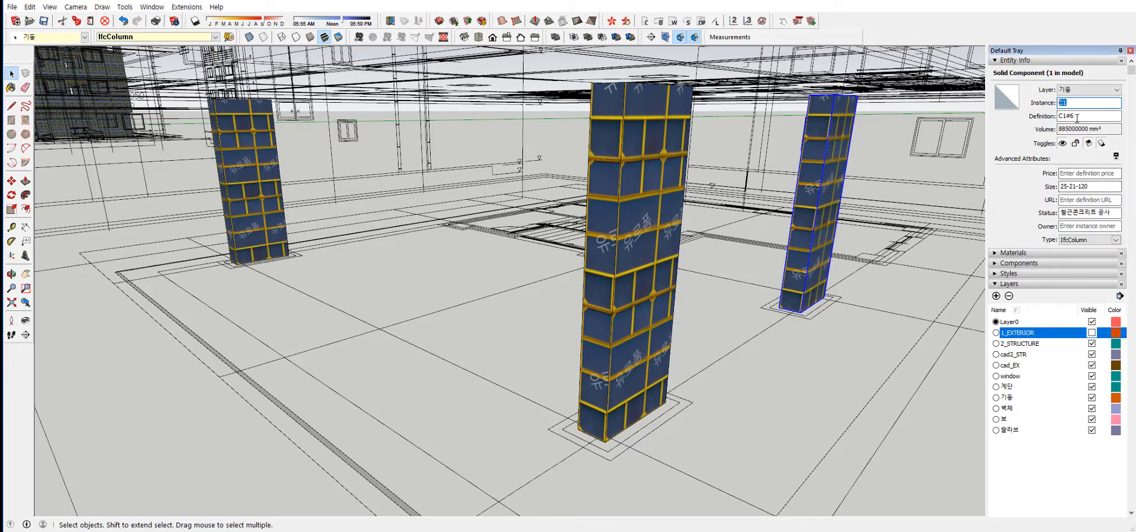
{"action": "left_click_drag", "start_coordinate": [1093, 116], "coordinate": [1057, 116]}
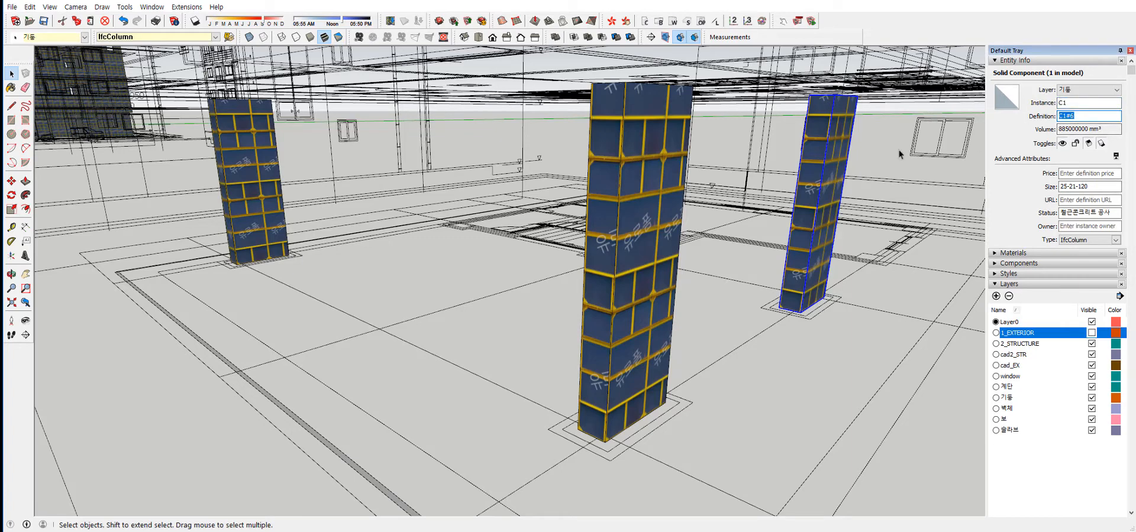
{"action": "left_click", "coordinate": [271, 187]}
{"action": "left_click", "coordinate": [639, 218]}
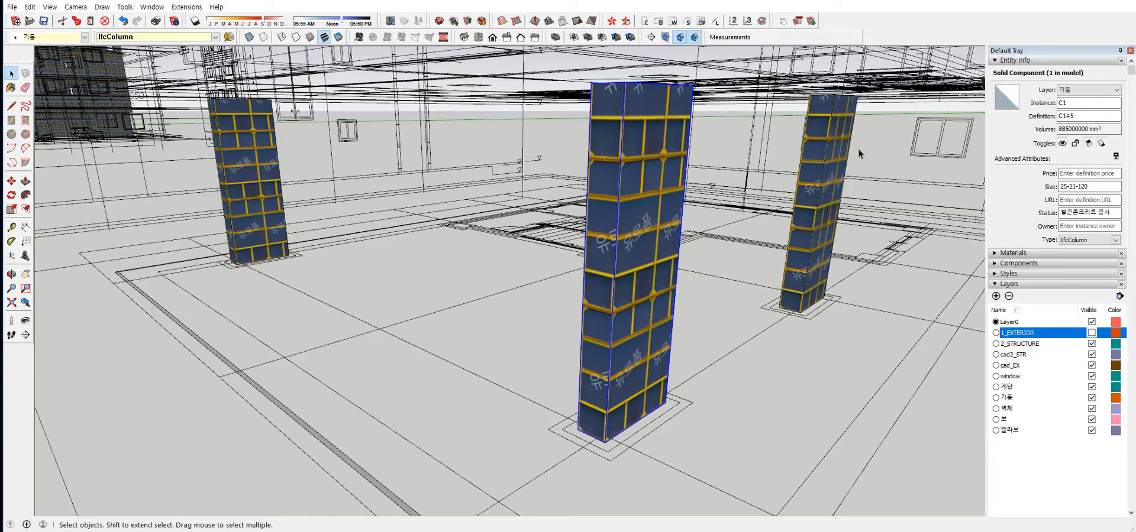
{"action": "left_click", "coordinate": [832, 164]}
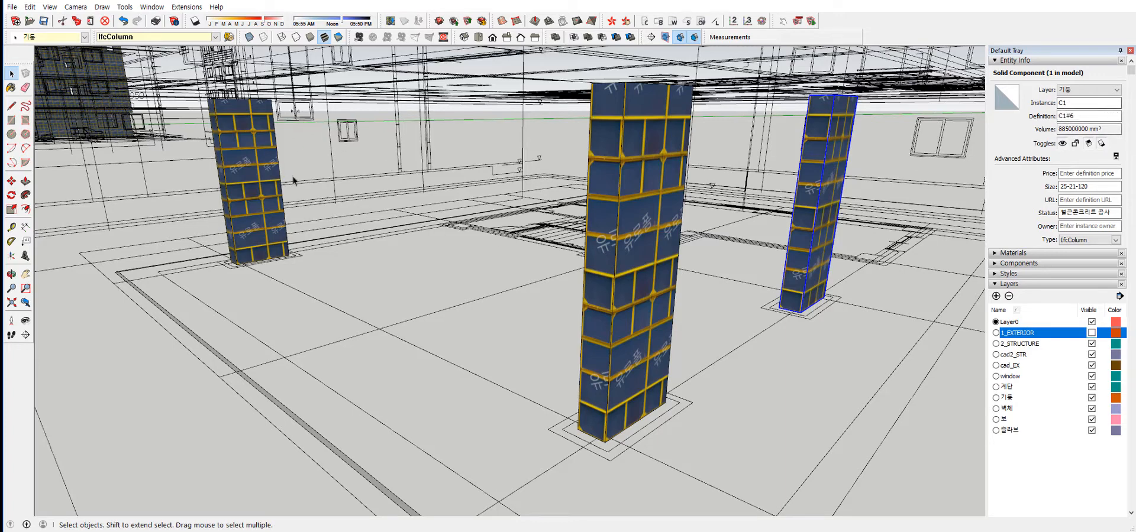
Check the definition names of the near and far C1 columns in the entity information.
{"action": "left_click", "coordinate": [299, 232]}
{"action": "left_click", "coordinate": [667, 269]}
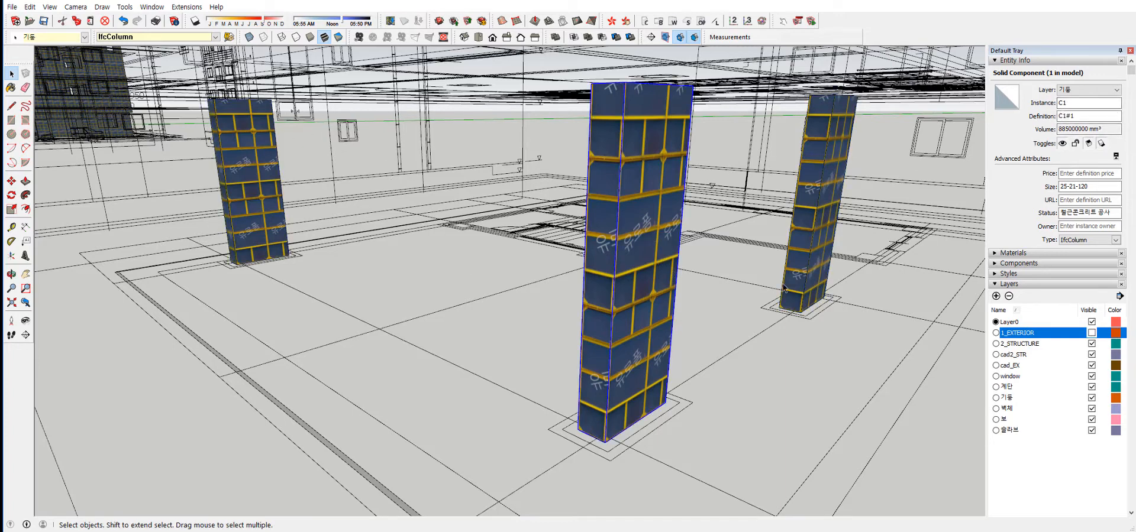
{"action": "left_click", "coordinate": [813, 180]}
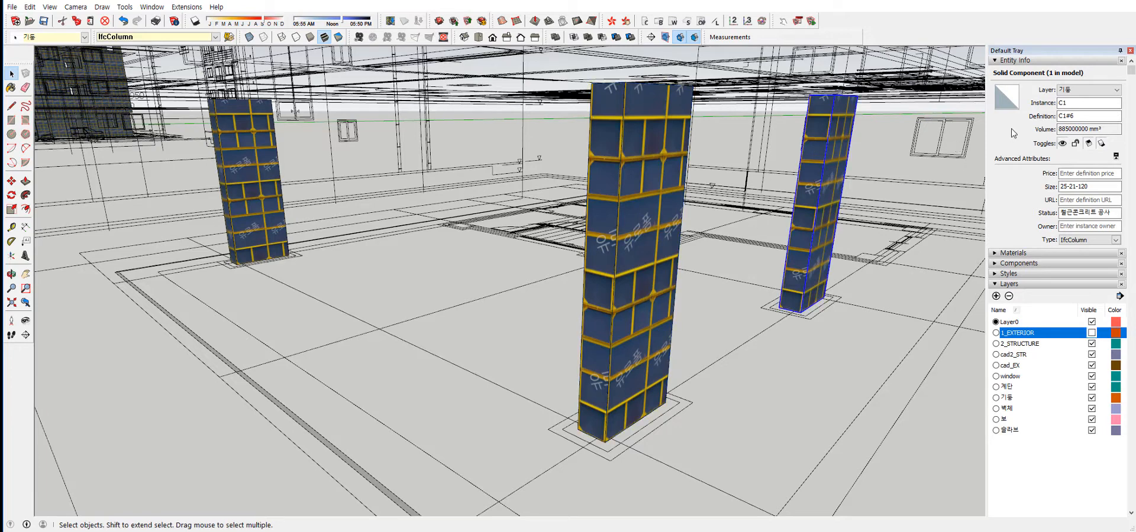
{"action": "left_click", "coordinate": [1074, 116]}
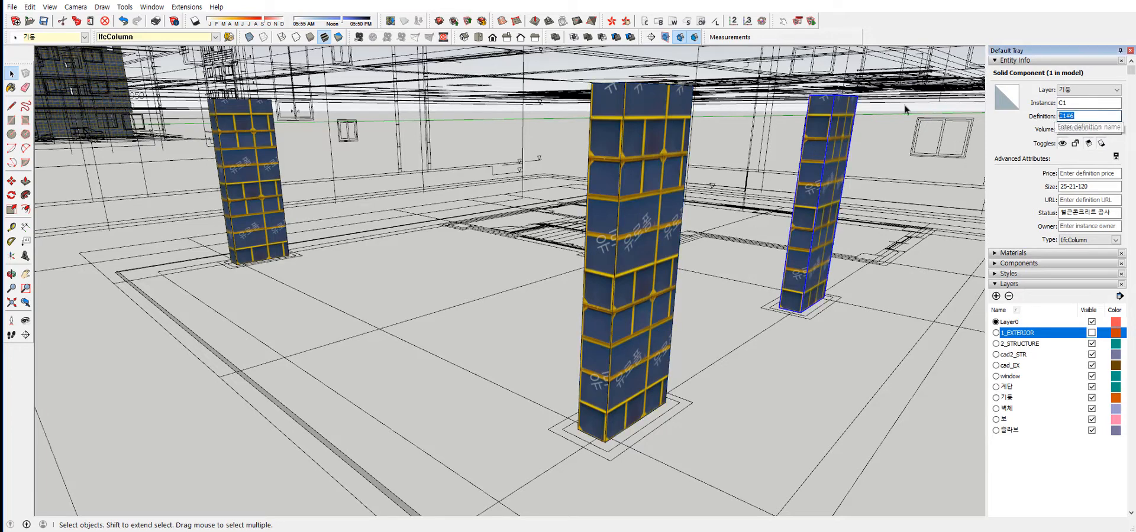
{"action": "left_click", "coordinate": [868, 352]}
{"action": "left_click", "coordinate": [646, 237]}
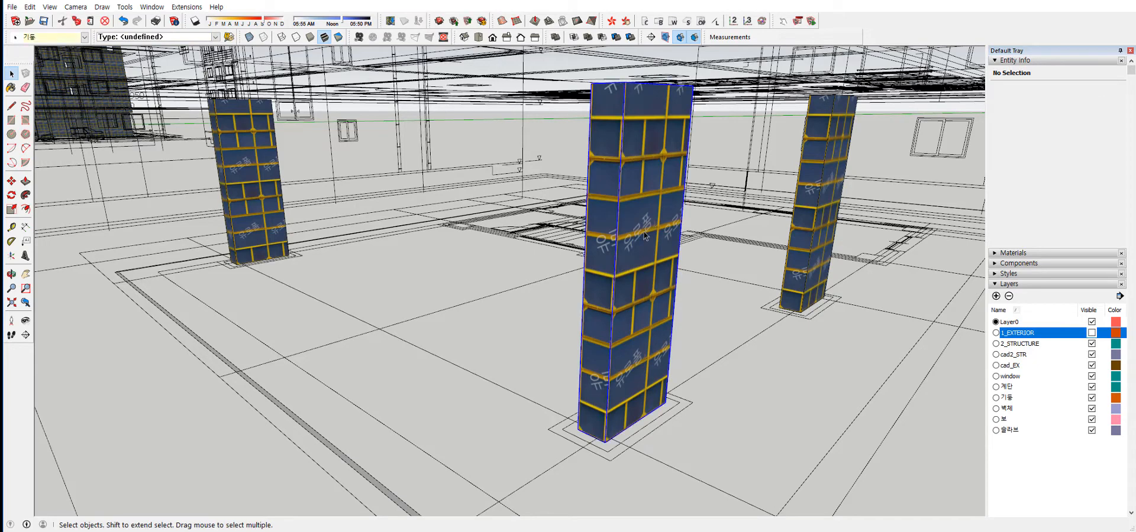
Review the column settings for C1, previewing the Circular and Manual Input options and returning to Rectangular and CAD Select.
{"action": "left_click", "coordinate": [653, 36]}
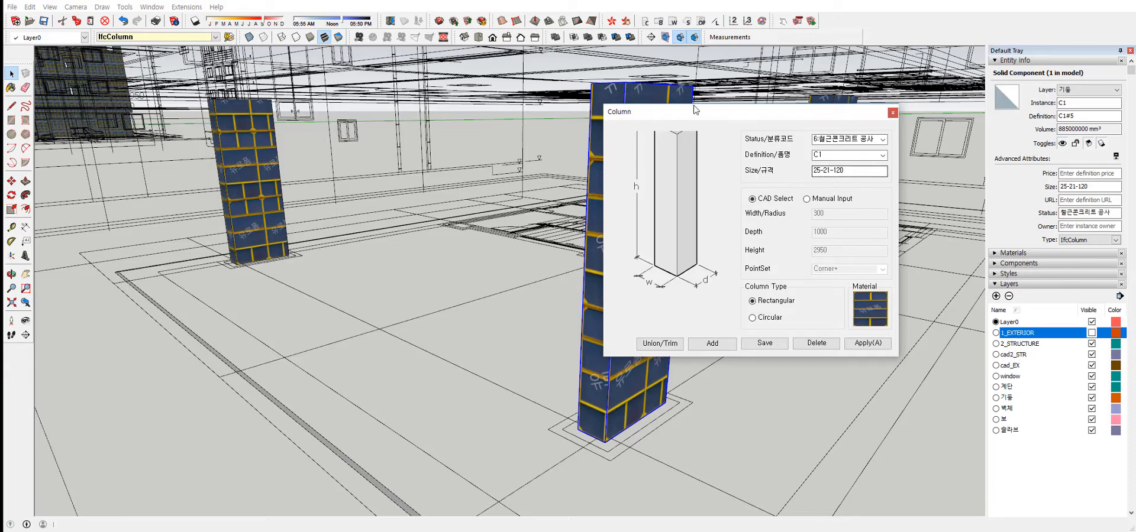
{"action": "left_click", "coordinate": [847, 172]}
{"action": "left_click", "coordinate": [850, 171]}
{"action": "left_click", "coordinate": [767, 320]}
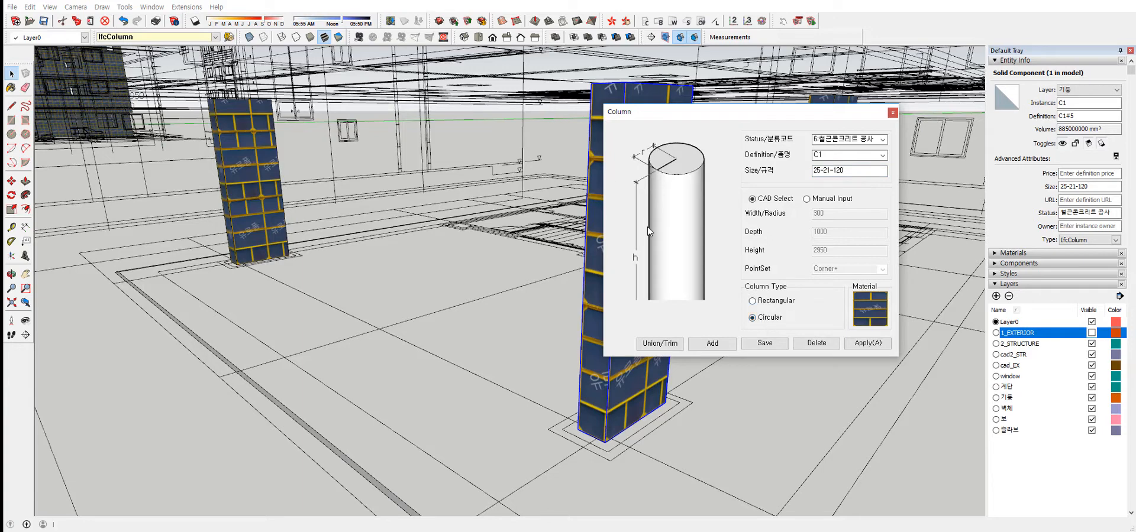
{"action": "left_click", "coordinate": [762, 304]}
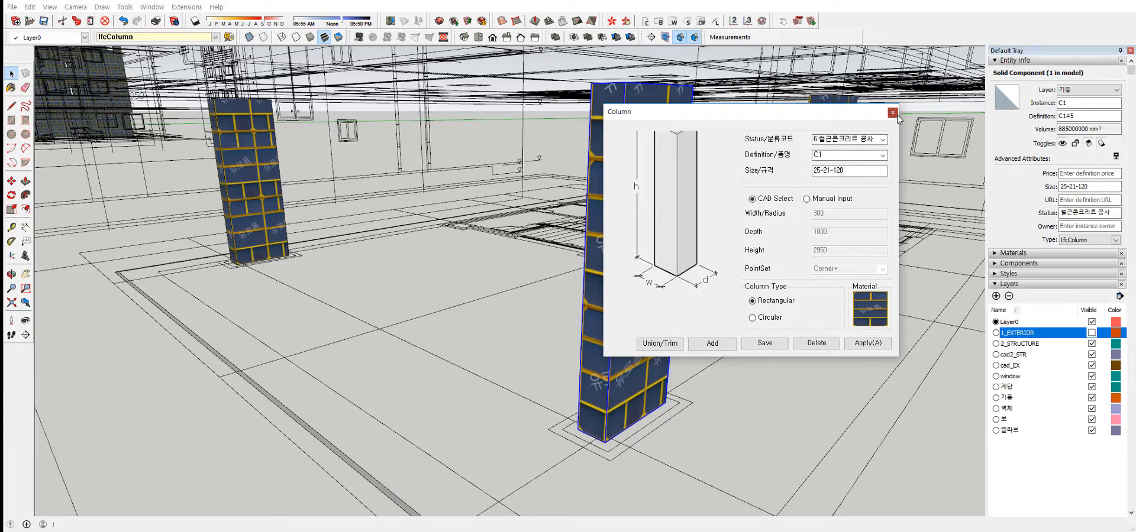
{"action": "left_click", "coordinate": [810, 201]}
{"action": "left_click", "coordinate": [751, 197]}
Place a fourth rectangular C1 column with CAD Select on the plan's corner outline, 2950 mm high.
{"action": "left_click", "coordinate": [868, 343]}
{"action": "middle_click_drag", "start_coordinate": [899, 289], "coordinate": [682, 321]}
{"action": "scroll", "coordinate": [684, 322], "scroll_direction": "up", "scroll_amount": 5}
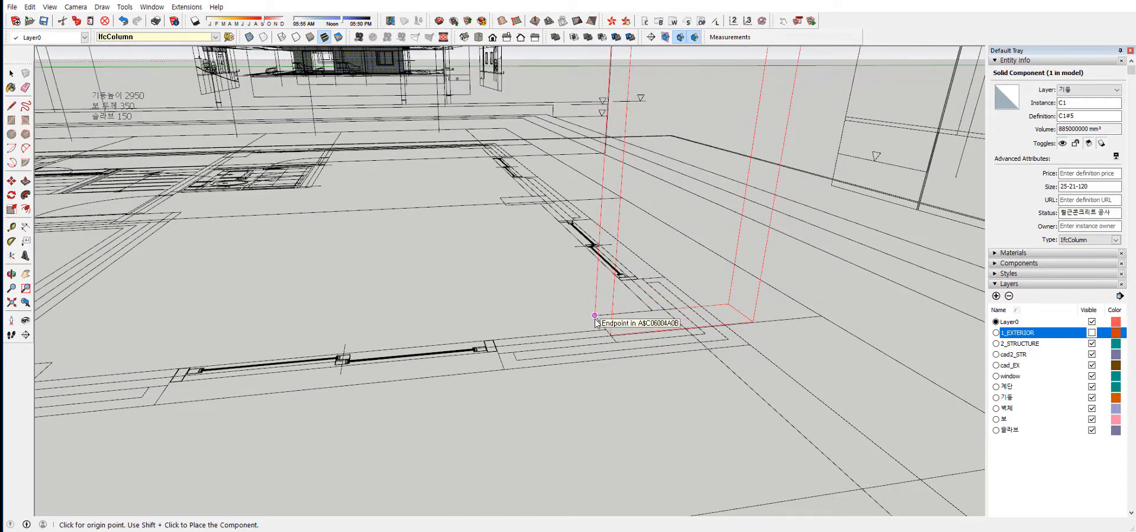
{"action": "left_click", "coordinate": [595, 317]}
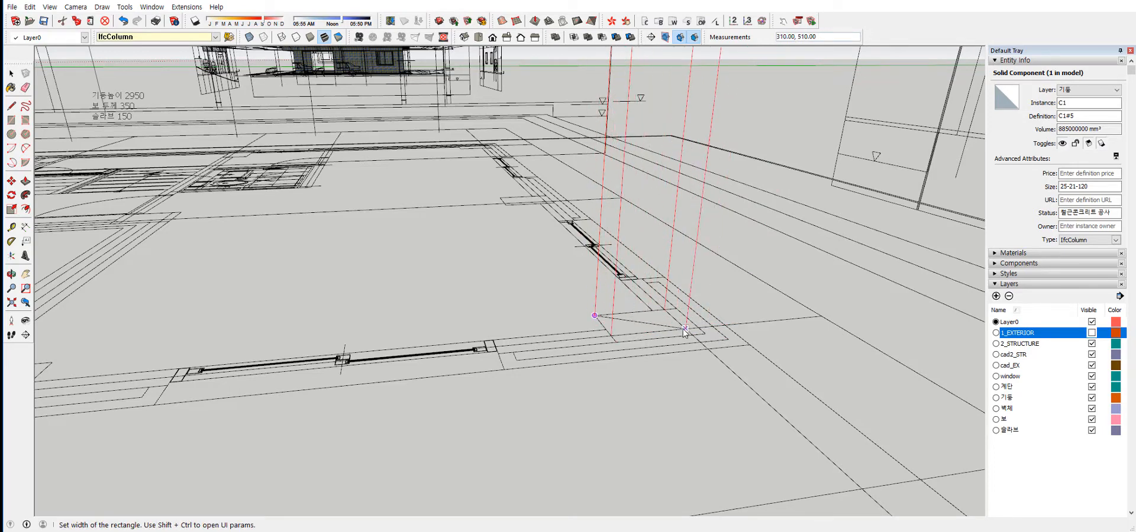
{"action": "left_click", "coordinate": [705, 335]}
{"action": "scroll", "coordinate": [705, 335], "scroll_direction": "down", "scroll_amount": 5}
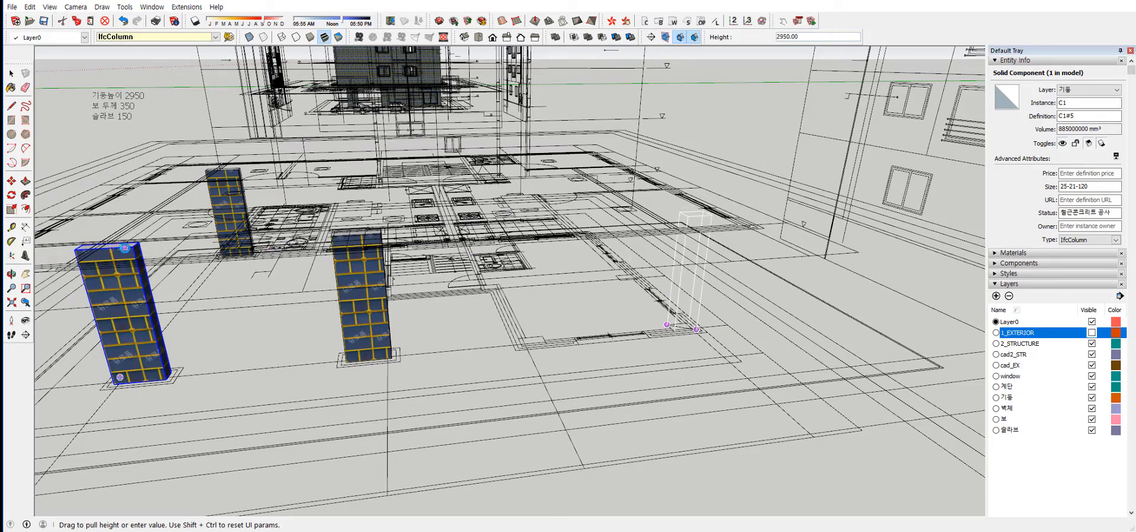
{"action": "left_click", "coordinate": [638, 332]}
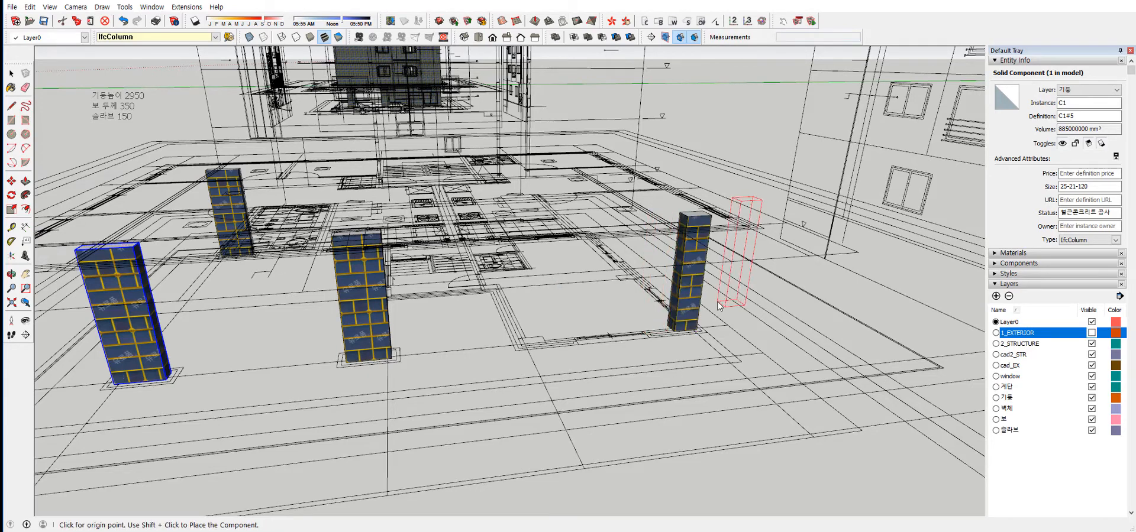
Leave column placement, then open the C1 column settings for another look and close them.
{"action": "middle_click_drag", "start_coordinate": [769, 317], "coordinate": [646, 139]}
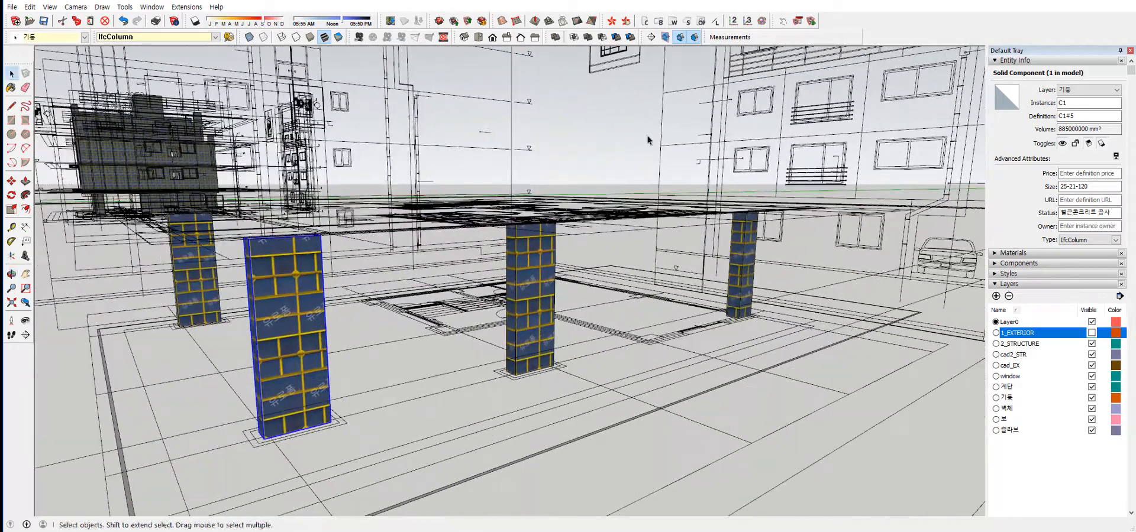
{"action": "left_click", "coordinate": [646, 21]}
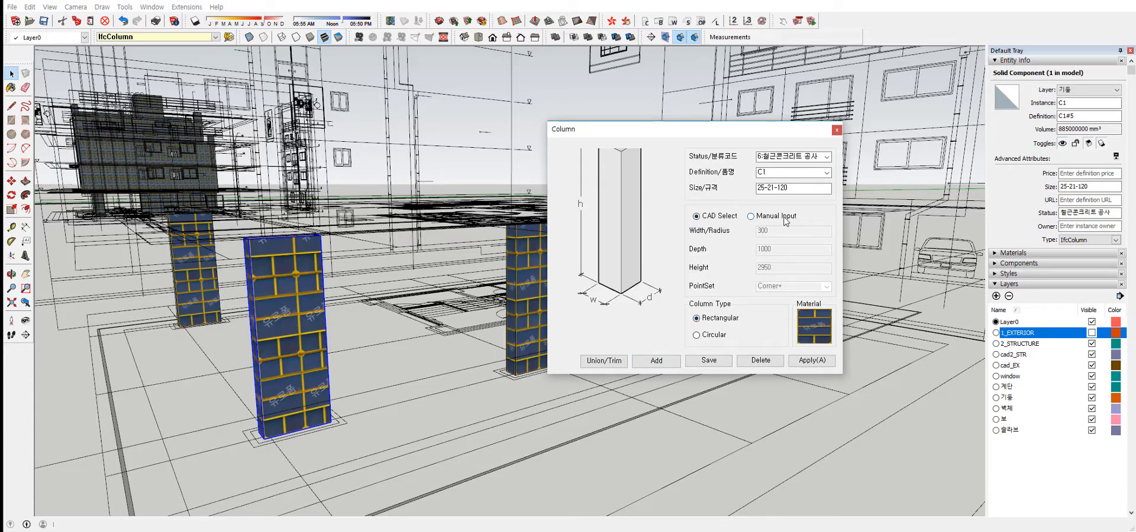
{"action": "left_click", "coordinate": [837, 130]}
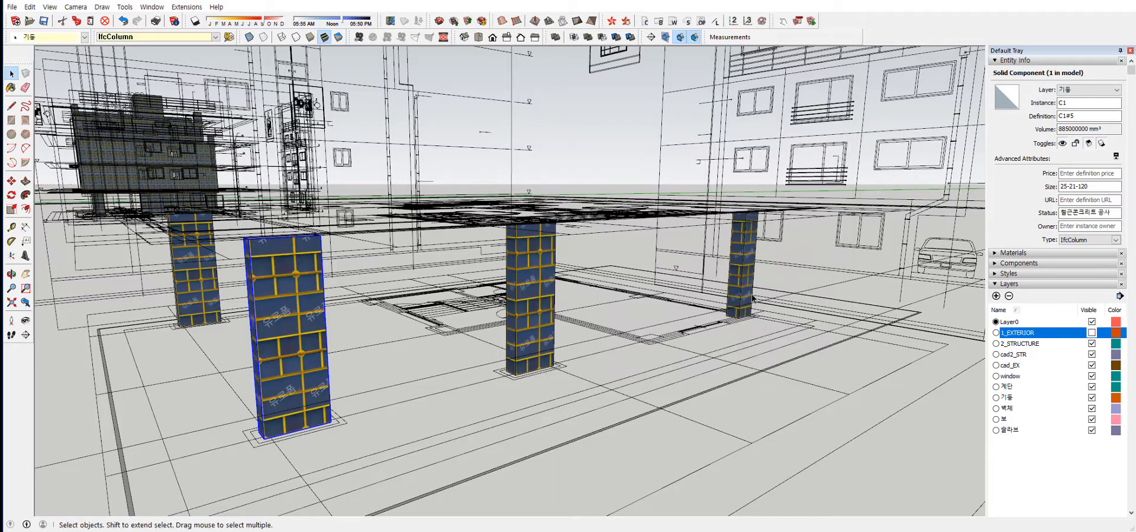
Delete the near column and the two columns behind it, keeping only the C1#1 column.
{"action": "middle_click_drag", "start_coordinate": [763, 287], "coordinate": [886, 237]}
{"action": "left_click_drag", "start_coordinate": [876, 223], "coordinate": [736, 270]}
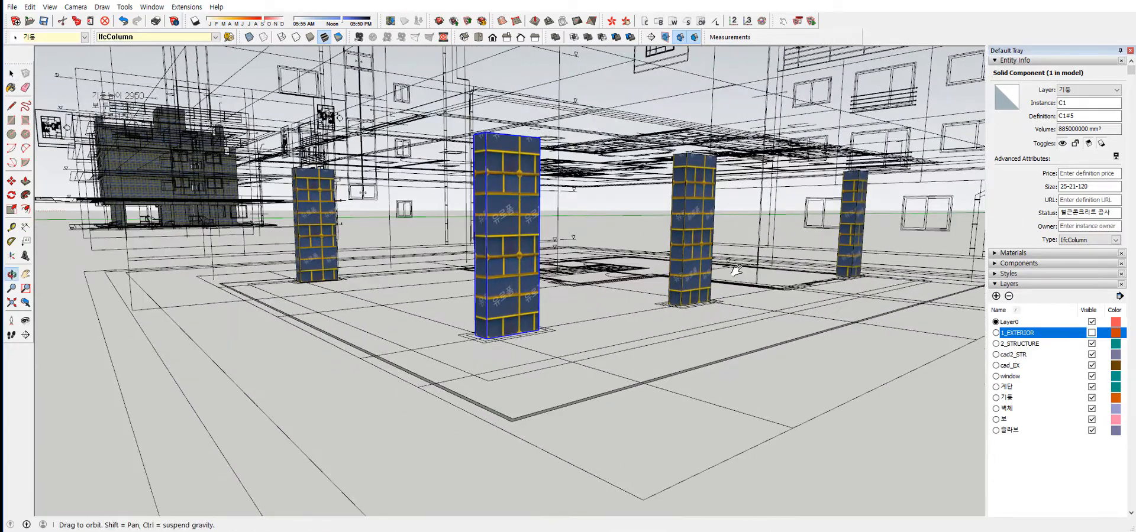
{"action": "key", "text": "space"}
{"action": "middle_click_drag", "start_coordinate": [652, 268], "coordinate": [693, 270]}
{"action": "left_click", "coordinate": [700, 252]}
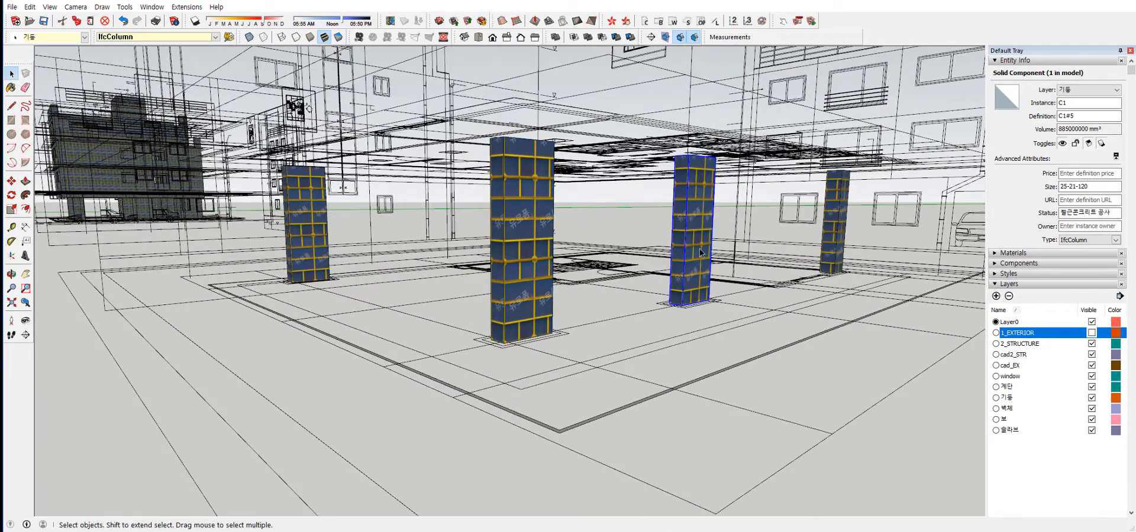
{"action": "key", "text": "Delete"}
{"action": "left_click", "coordinate": [836, 231]}
{"action": "key", "text": "Delete"}
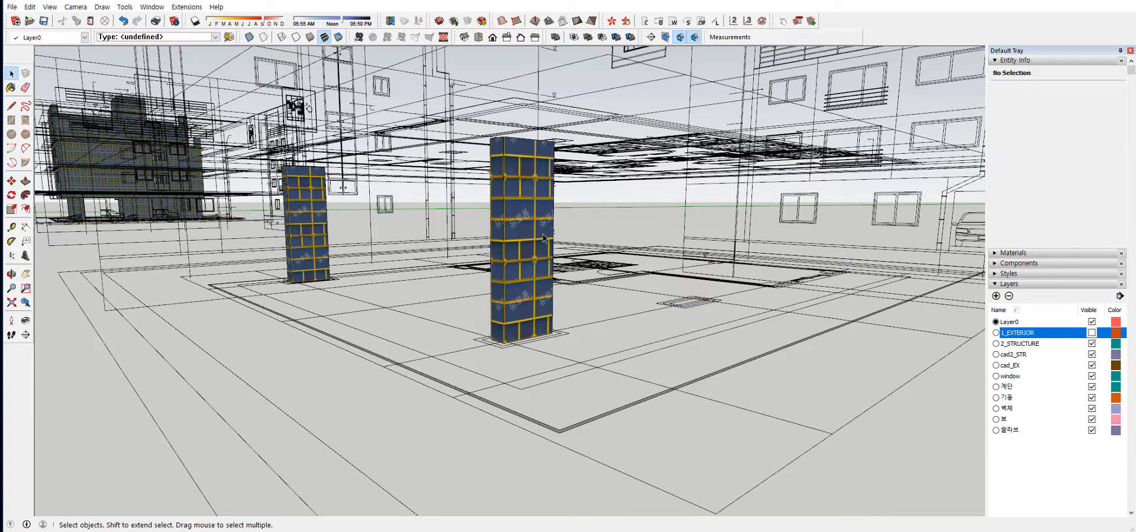
{"action": "left_click", "coordinate": [528, 250]}
{"action": "key", "text": "Delete"}
Copy the C1#1 column from its base corner to the matching corner of the near column outline, about 8380 mm away.
{"action": "middle_click_drag", "start_coordinate": [459, 270], "coordinate": [468, 271]}
{"action": "left_click", "coordinate": [318, 243]}
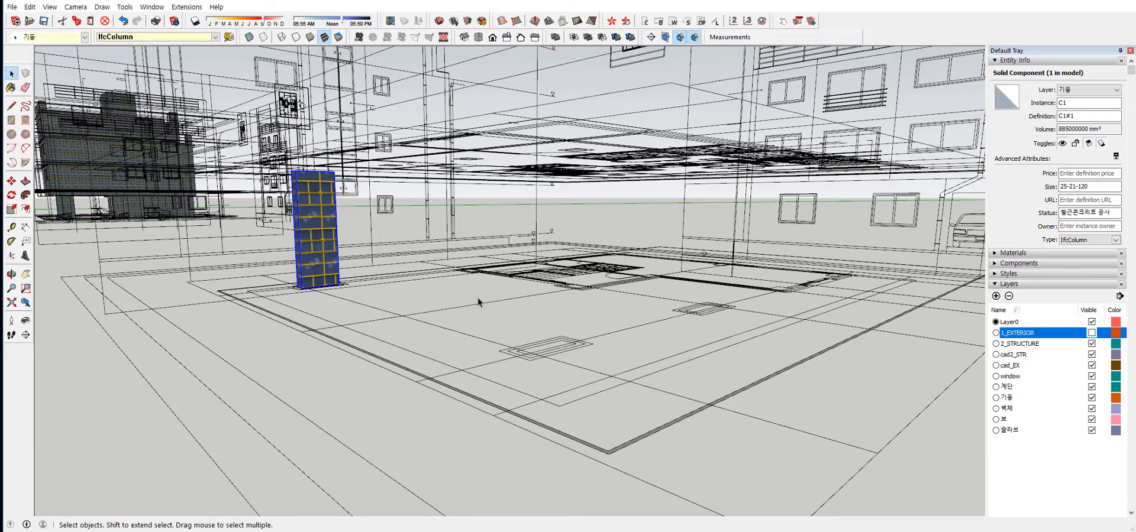
{"action": "middle_click_drag", "start_coordinate": [478, 313], "coordinate": [507, 321]}
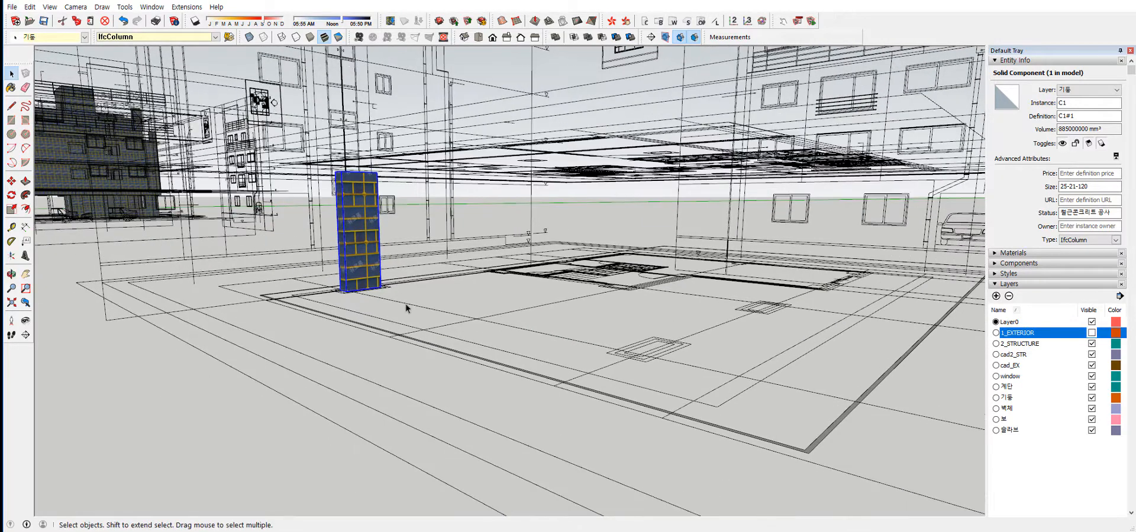
{"action": "middle_click_drag", "start_coordinate": [406, 308], "coordinate": [405, 317]}
{"action": "key", "text": "m"}
{"action": "scroll", "coordinate": [347, 301], "scroll_direction": "up", "scroll_amount": 5}
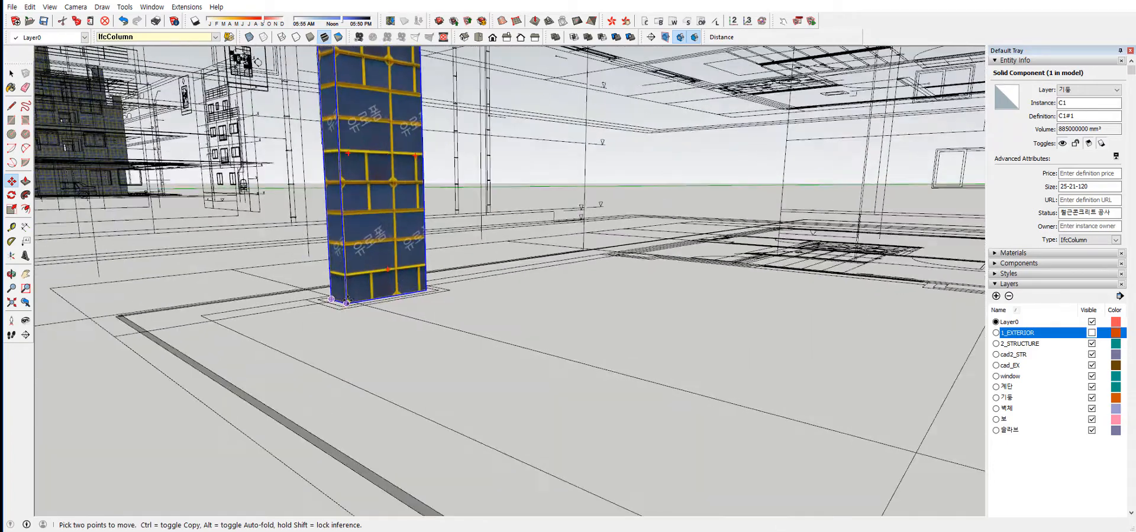
{"action": "key", "text": "ctrl"}
{"action": "left_click", "coordinate": [346, 300]}
{"action": "scroll", "coordinate": [347, 302], "scroll_direction": "down", "scroll_amount": 2}
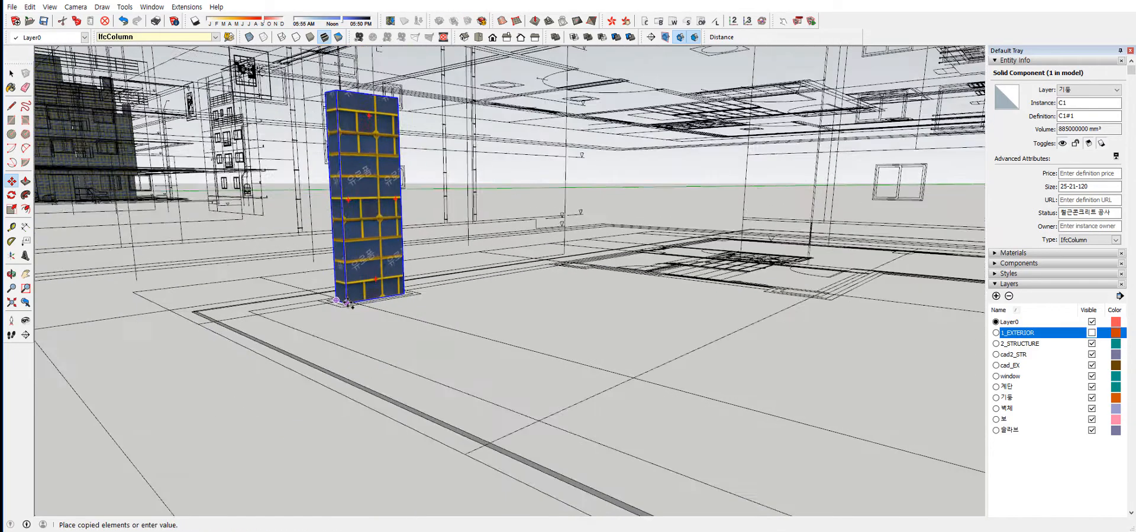
{"action": "scroll", "coordinate": [348, 303], "scroll_direction": "down", "scroll_amount": 2}
{"action": "middle_click_drag", "start_coordinate": [609, 329], "coordinate": [609, 367]}
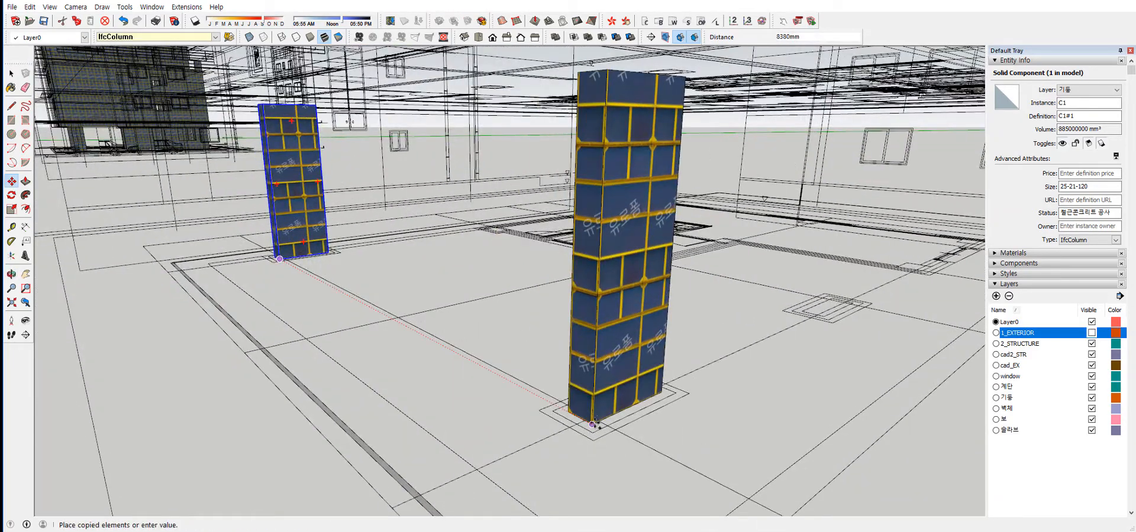
{"action": "left_click", "coordinate": [591, 425]}
Copy the near column from its base corner to the matching corner of the next column outline, about 4680 mm away.
{"action": "left_click", "coordinate": [591, 425]}
{"action": "key", "text": "ctrl"}
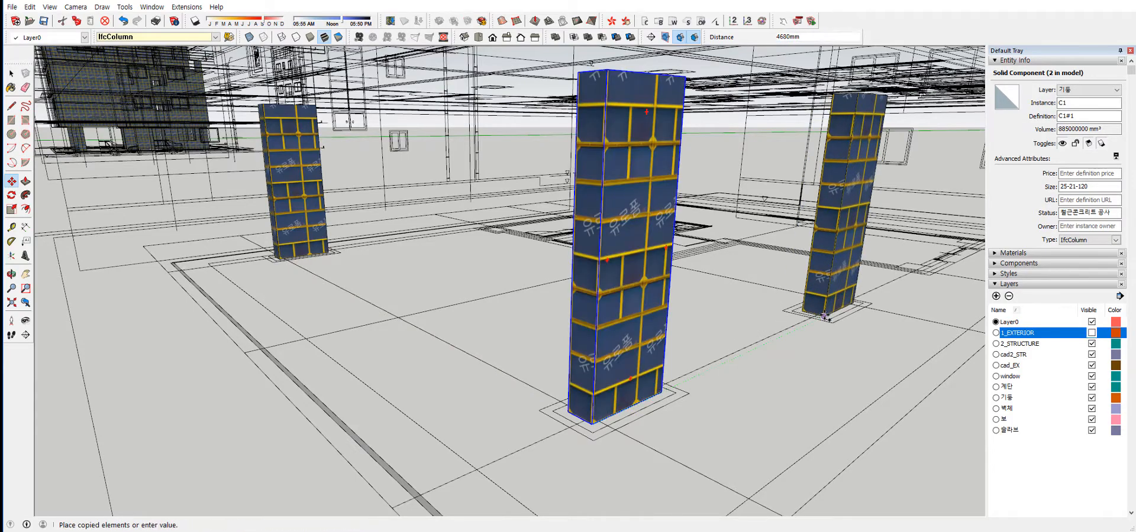
{"action": "left_click", "coordinate": [825, 316]}
{"action": "scroll", "coordinate": [825, 317], "scroll_direction": "down", "scroll_amount": 2}
{"action": "middle_click_drag", "start_coordinate": [825, 317], "coordinate": [785, 302]}
{"action": "scroll", "coordinate": [783, 303], "scroll_direction": "down", "scroll_amount": 2}
{"action": "key", "text": "space"}
Compare the instance and definition names of the original C1#1 column and its two copies in the entity information.
{"action": "middle_click_drag", "start_coordinate": [576, 294], "coordinate": [525, 281]}
{"action": "middle_click_drag", "start_coordinate": [787, 288], "coordinate": [507, 249]}
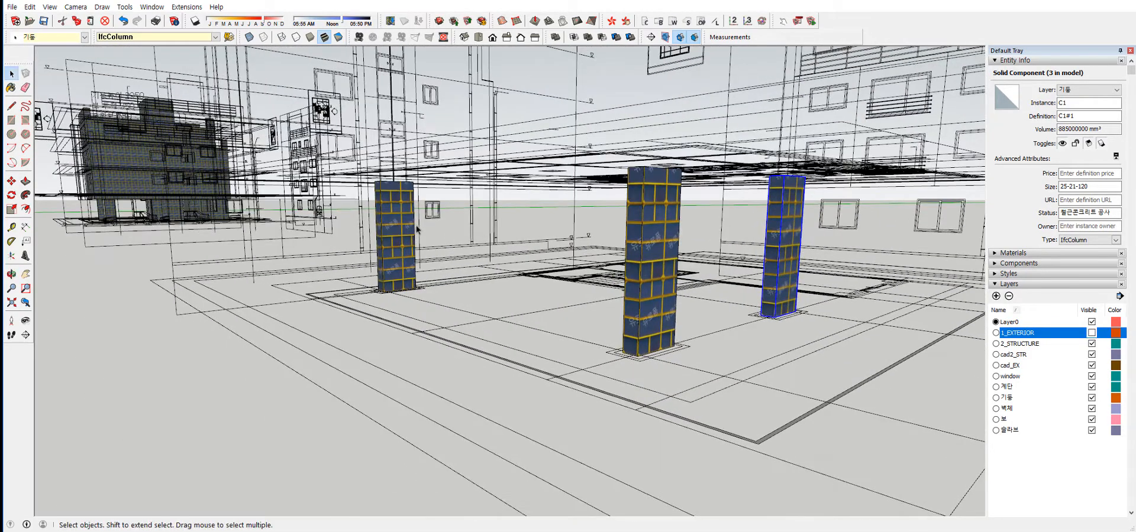
{"action": "left_click", "coordinate": [401, 263]}
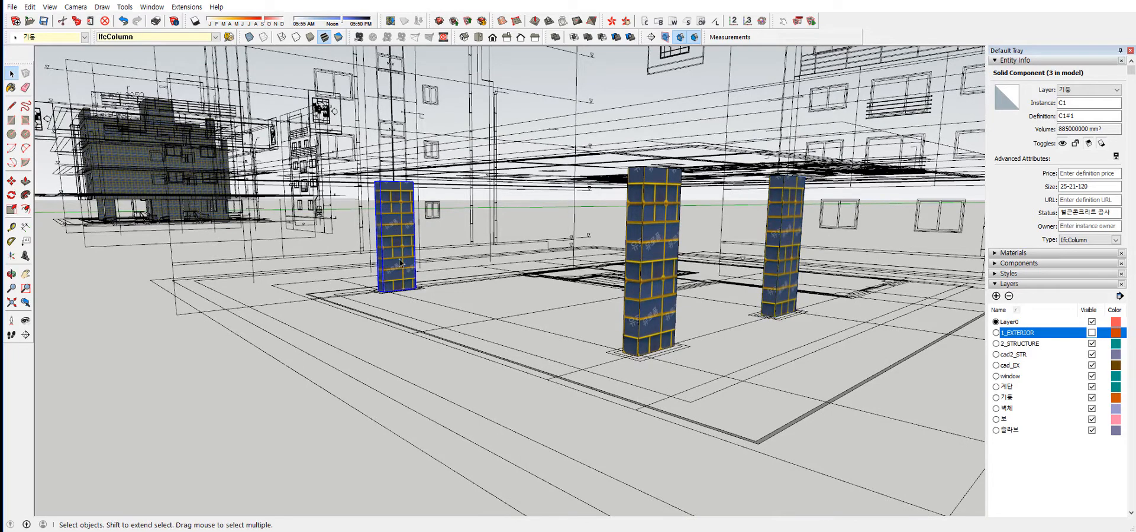
{"action": "left_click", "coordinate": [663, 220]}
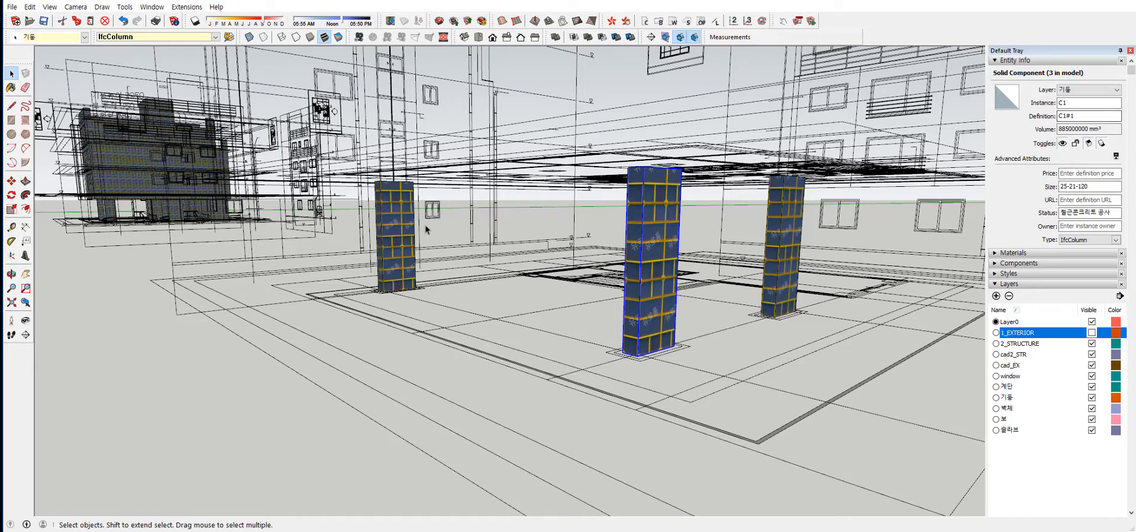
{"action": "left_click", "coordinate": [407, 232]}
{"action": "left_click", "coordinate": [652, 242]}
{"action": "left_click", "coordinate": [785, 220]}
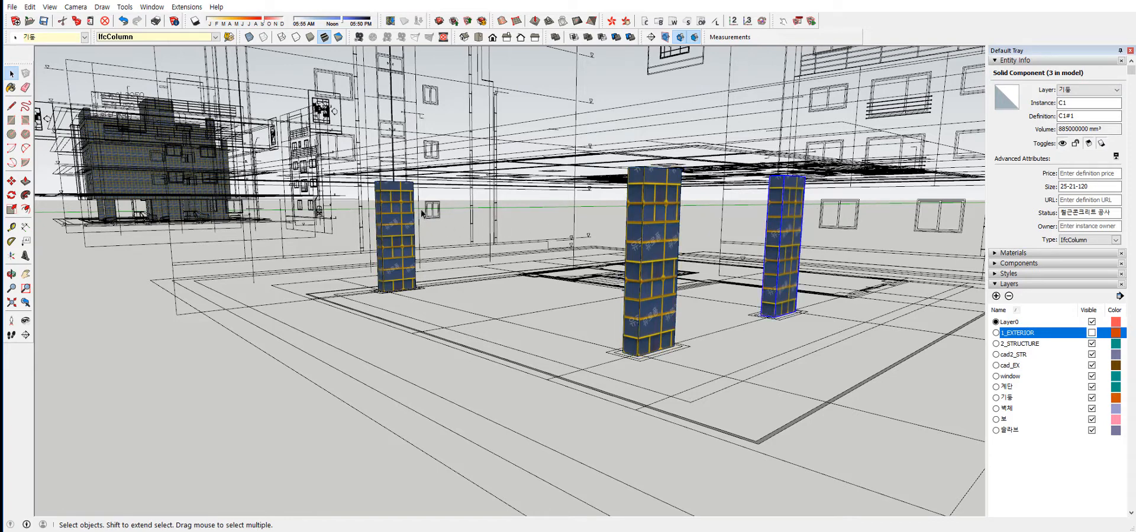
{"action": "left_click", "coordinate": [409, 214]}
{"action": "left_click", "coordinate": [659, 215]}
{"action": "left_click", "coordinate": [780, 208]}
Try to Push/Pull the near column's side face inside its component, and leave the component.
{"action": "double_click", "coordinate": [666, 219]}
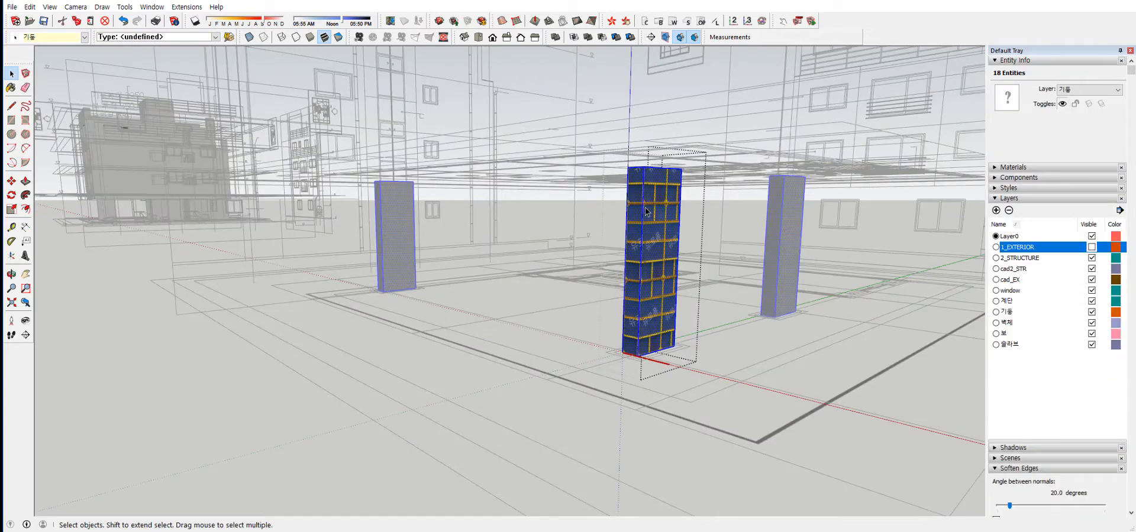
{"action": "key", "text": "p"}
{"action": "left_click_drag", "start_coordinate": [656, 251], "coordinate": [698, 303]}
{"action": "key", "text": "Escape"}
{"action": "key", "text": "space"}
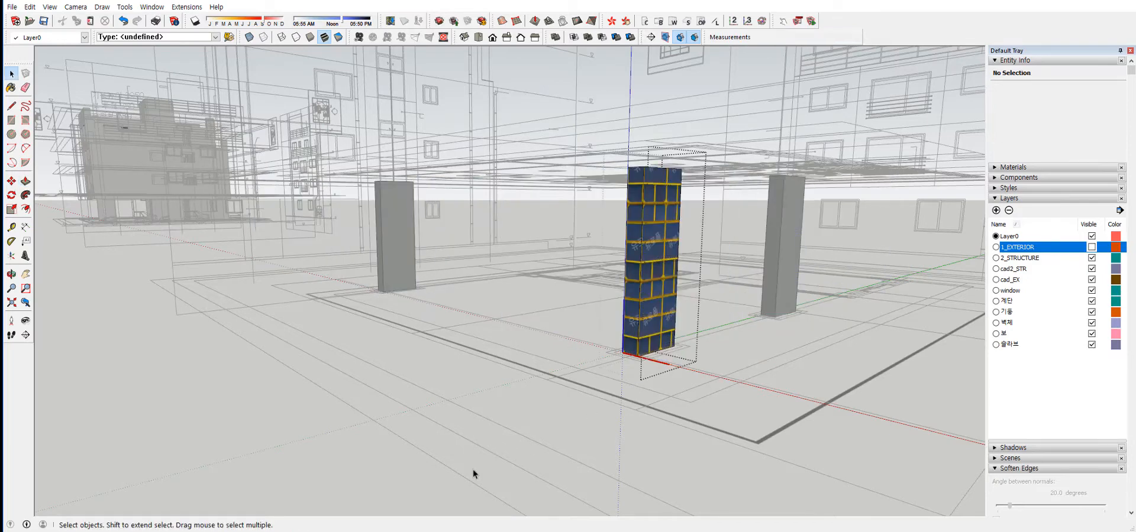
{"action": "left_click", "coordinate": [260, 483]}
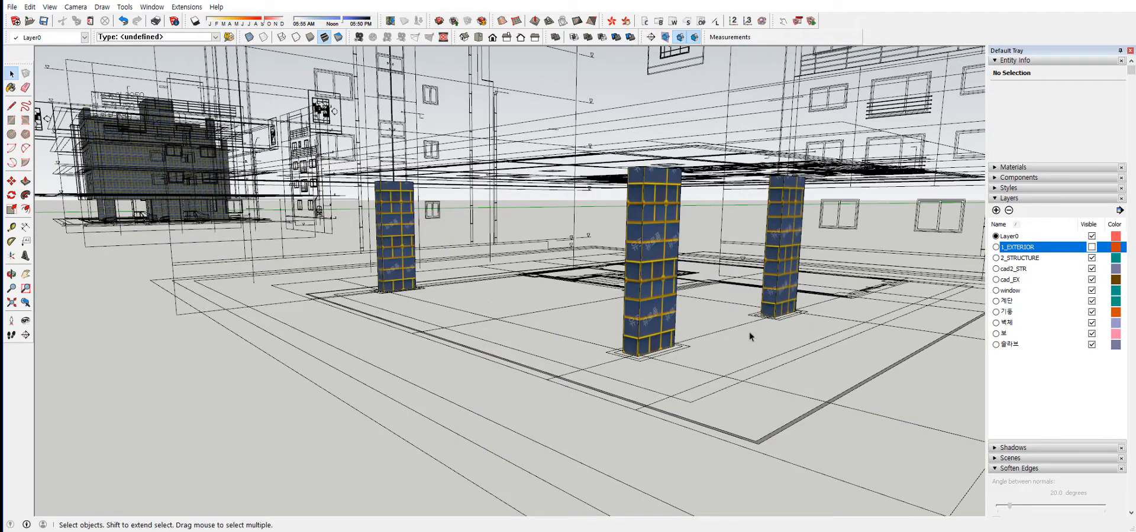
Select all three C1#1 columns and generate their quantity report.
{"action": "middle_click_drag", "start_coordinate": [750, 332], "coordinate": [751, 338]}
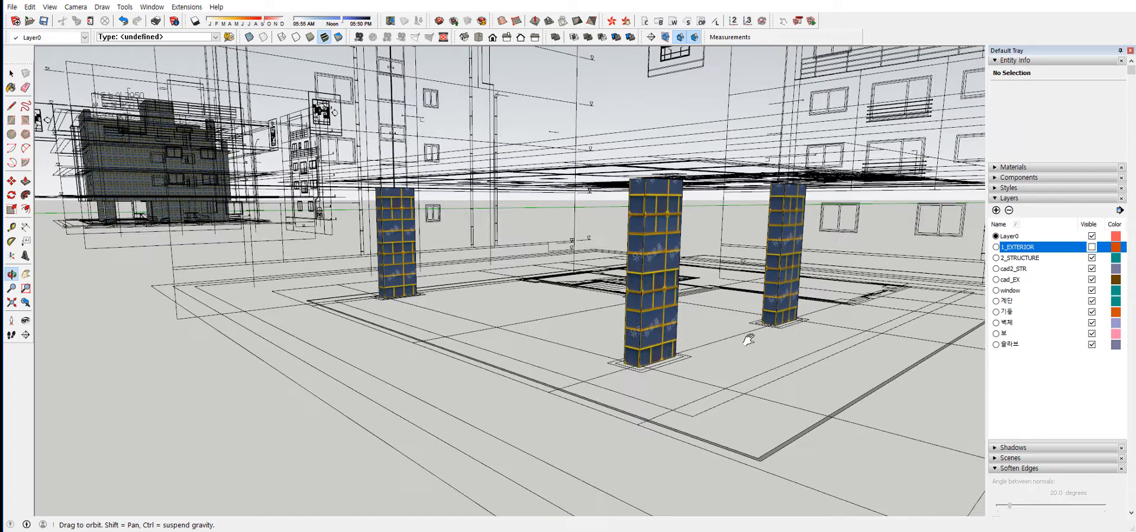
{"action": "left_click", "coordinate": [405, 243]}
{"action": "left_click", "coordinate": [655, 269], "text": "shift"}
{"action": "left_click", "coordinate": [791, 235], "text": "shift"}
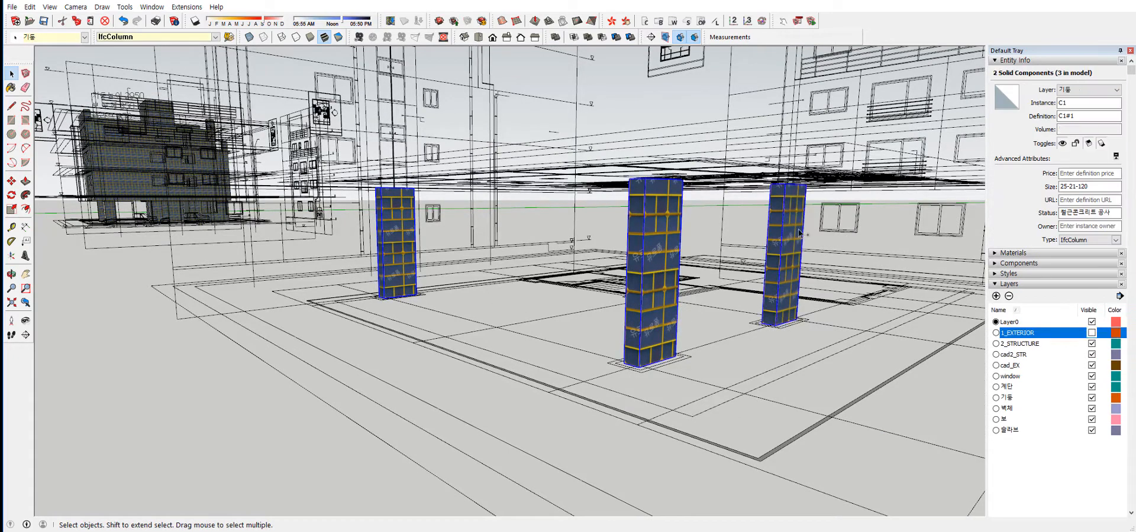
{"action": "left_click", "coordinate": [630, 36]}
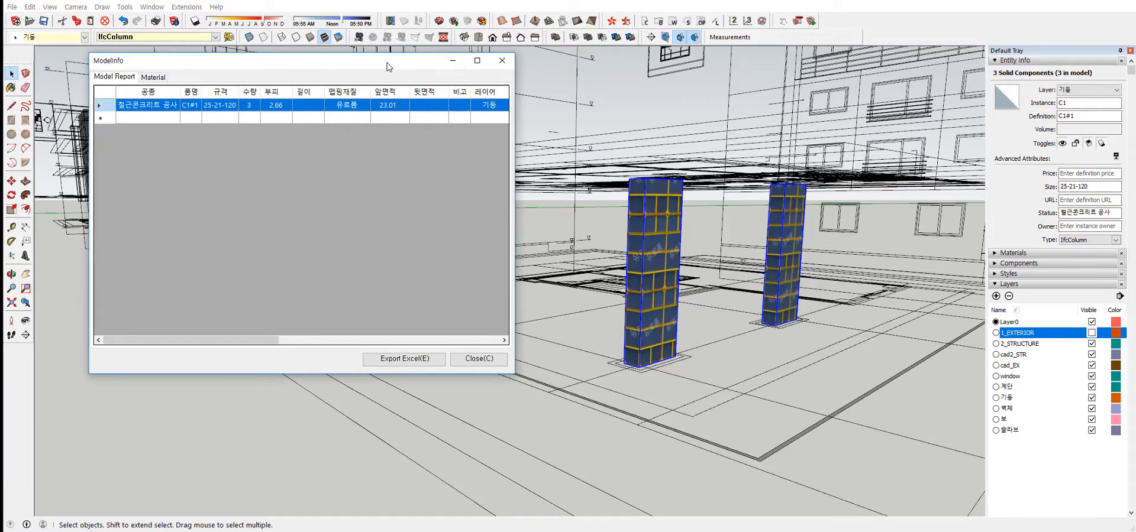
Review the quantity report of the three C1#1 columns and close it.
{"action": "left_click_drag", "start_coordinate": [455, 61], "coordinate": [654, 106]}
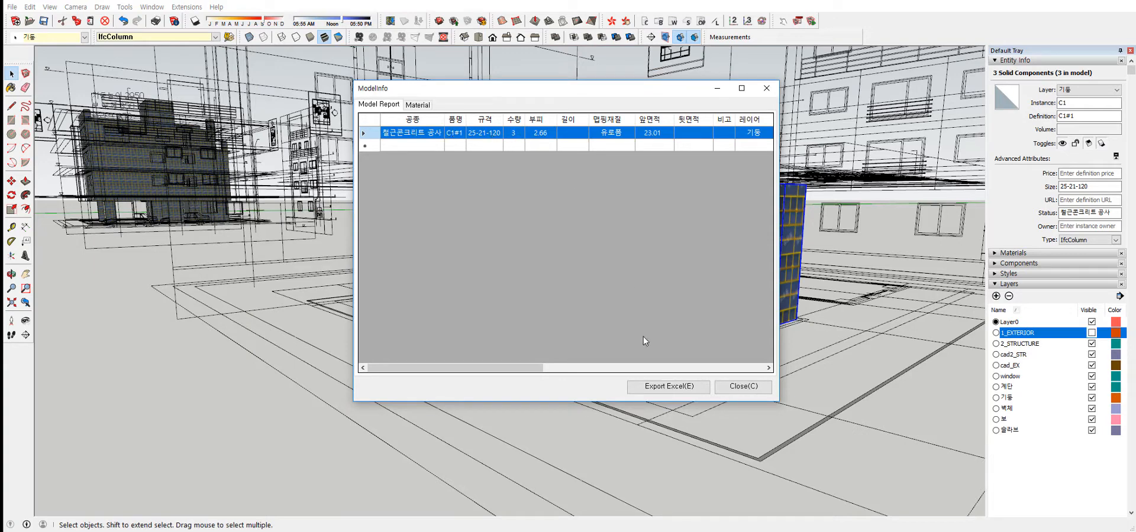
{"action": "mouse_move", "coordinate": [469, 368]}
{"action": "left_mouse_down"}
{"action": "mouse_move", "coordinate": [749, 364]}
{"action": "mouse_move", "coordinate": [469, 368]}
{"action": "left_mouse_up"}
{"action": "left_click", "coordinate": [743, 387]}
Select the three C1#1 columns one after another to compare their instance and definition names in the entity information.
{"action": "left_click", "coordinate": [775, 292]}
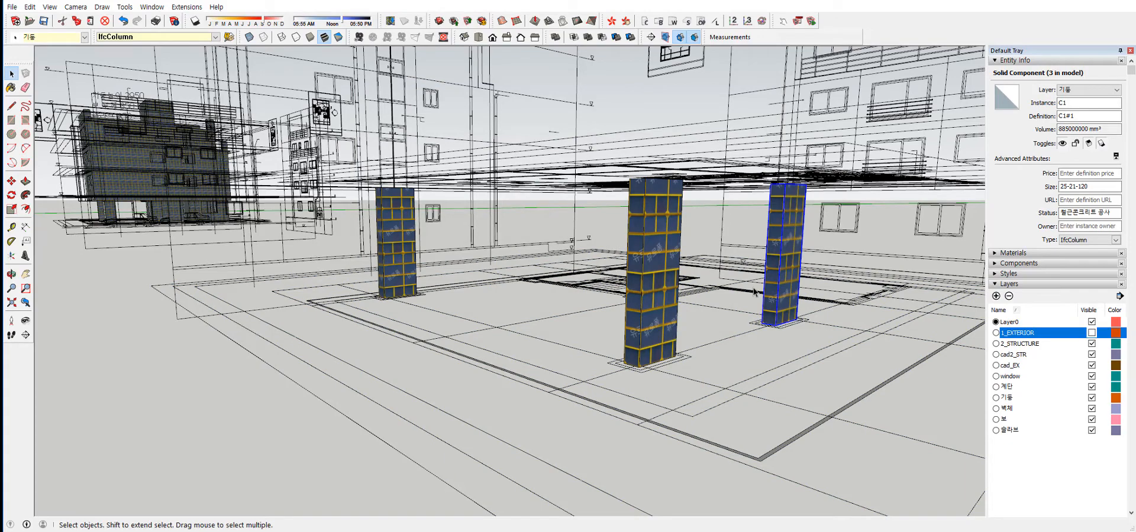
{"action": "middle_click_drag", "start_coordinate": [754, 291], "coordinate": [659, 290]}
{"action": "left_click", "coordinate": [639, 257]}
{"action": "left_click", "coordinate": [401, 237]}
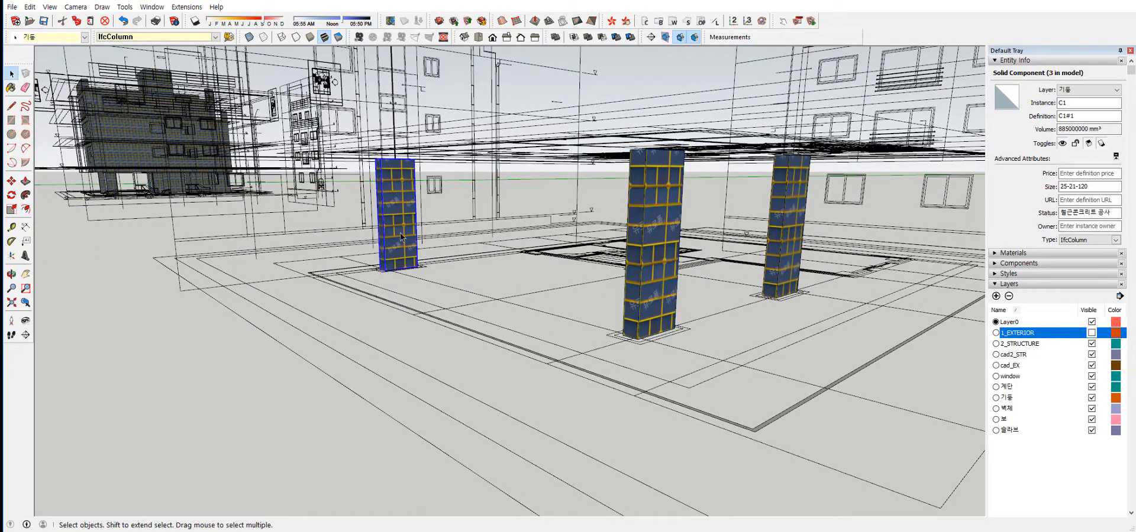
{"action": "left_click", "coordinate": [632, 277]}
{"action": "left_click", "coordinate": [765, 234]}
{"action": "left_click", "coordinate": [788, 234]}
{"action": "left_click", "coordinate": [401, 210]}
{"action": "left_click", "coordinate": [674, 236]}
{"action": "left_click", "coordinate": [778, 208]}
{"action": "left_click", "coordinate": [664, 215]}
Switch to the Excel quantity sheet and examine the separate definition rows for columns C1#2, C1#3 and C1#4.
{"action": "key", "text": "alt+Tab"}
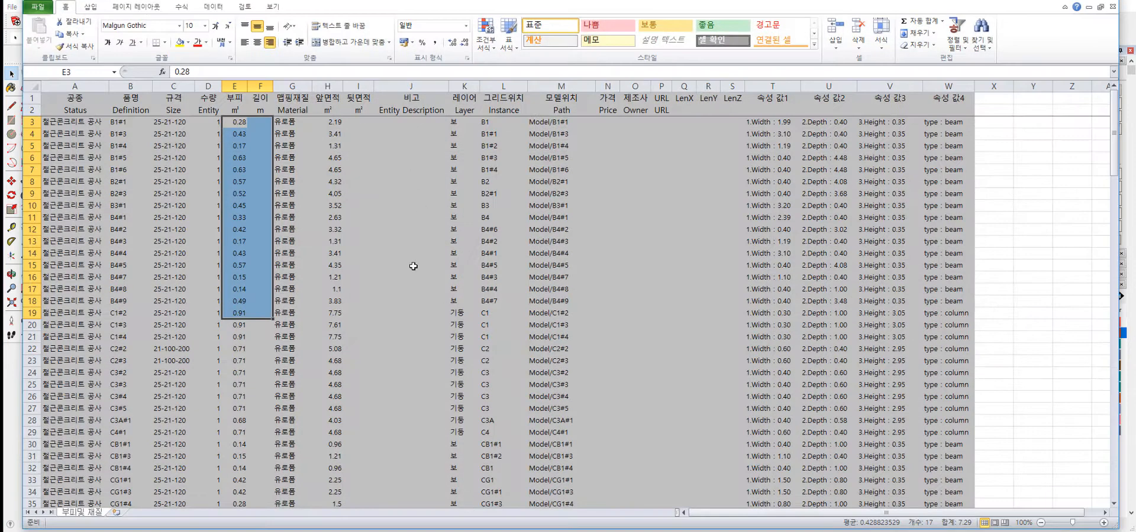
{"action": "left_click", "coordinate": [134, 259]}
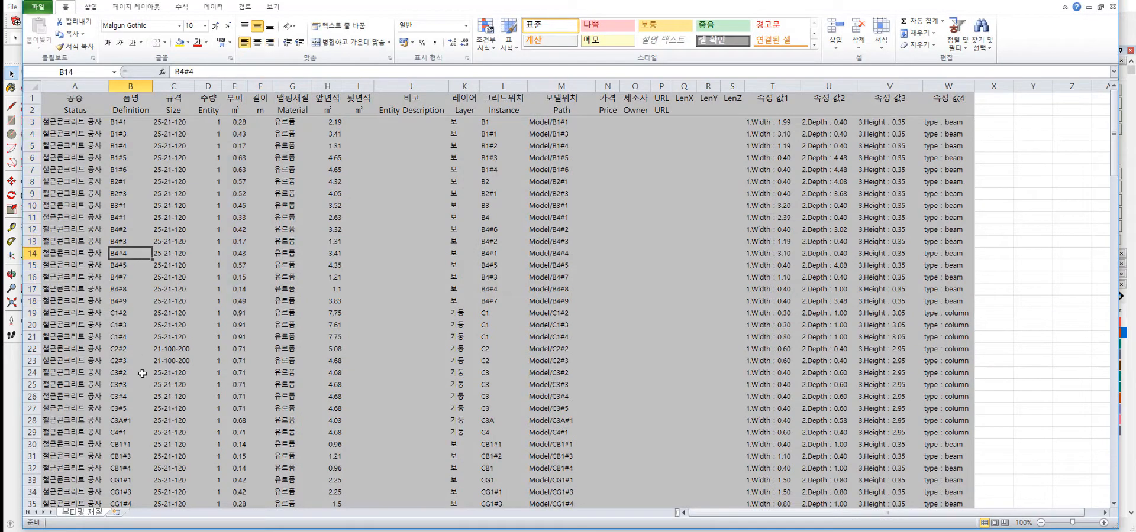
{"action": "left_click", "coordinate": [116, 314]}
{"action": "scroll", "coordinate": [116, 313], "scroll_direction": "down", "scroll_amount": 1}
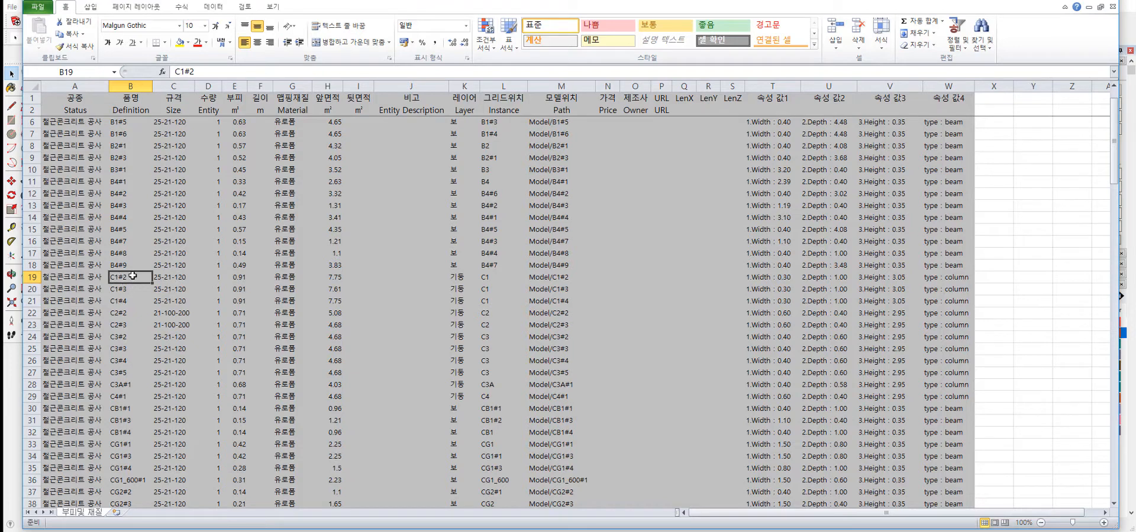
{"action": "left_click", "coordinate": [129, 289]}
{"action": "left_click", "coordinate": [127, 305]}
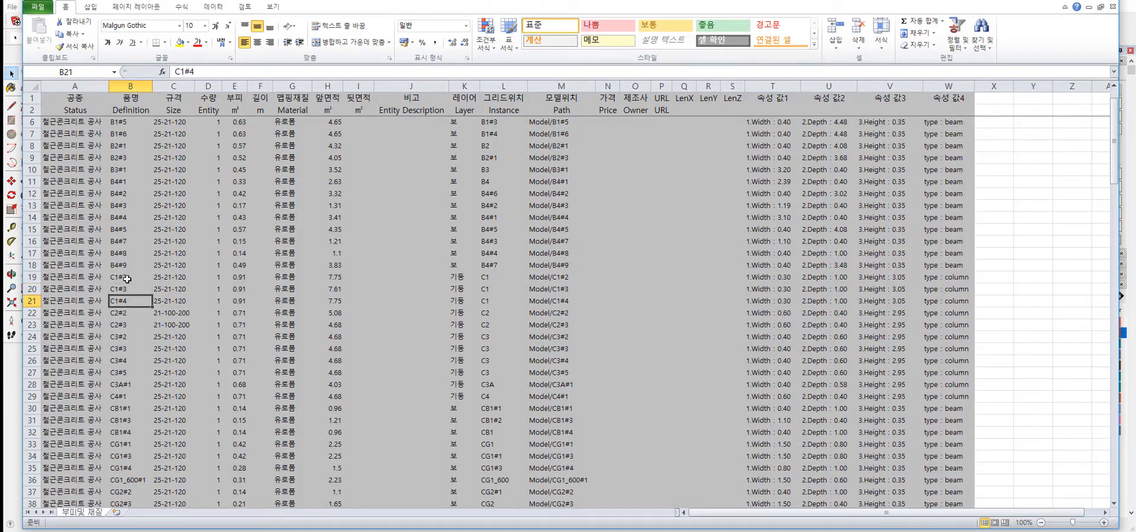
{"action": "left_click_drag", "start_coordinate": [128, 279], "coordinate": [131, 307]}
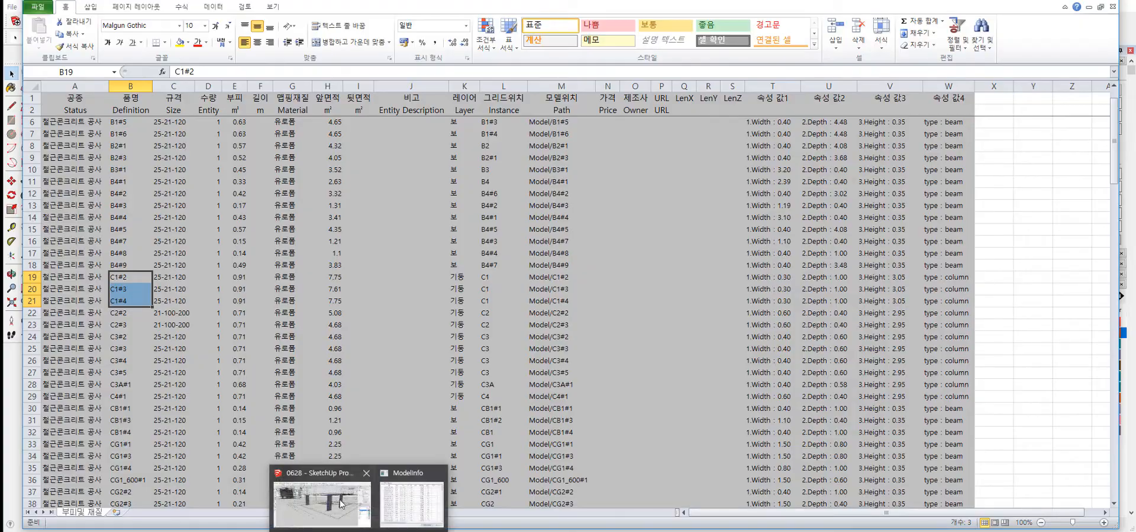
Switch back to the SketchUp model and inspect the three C1#1 columns from several angles.
{"action": "left_click", "coordinate": [341, 505]}
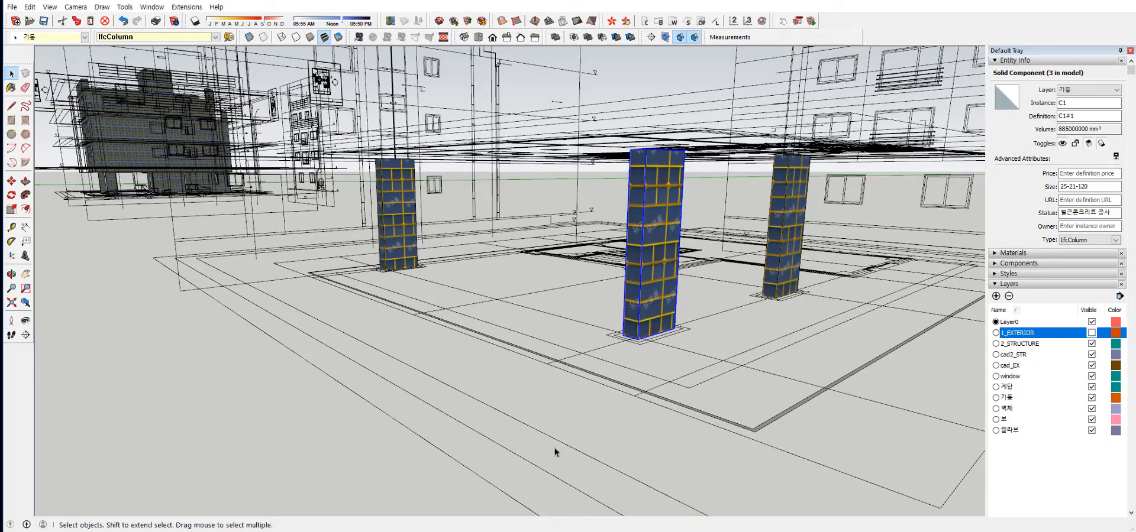
{"action": "middle_click_drag", "start_coordinate": [651, 351], "coordinate": [621, 352]}
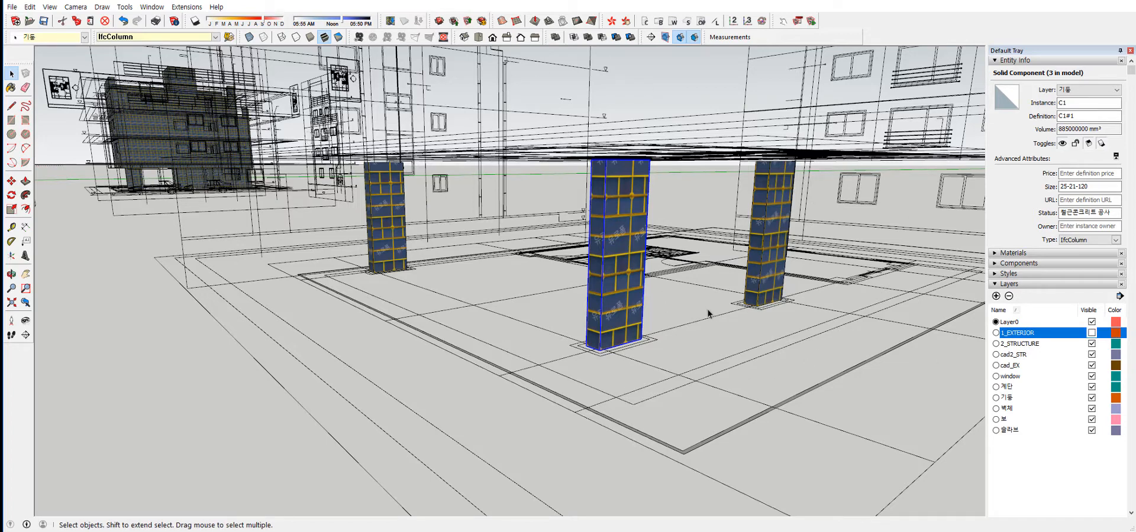
{"action": "middle_click_drag", "start_coordinate": [748, 335], "coordinate": [431, 274]}
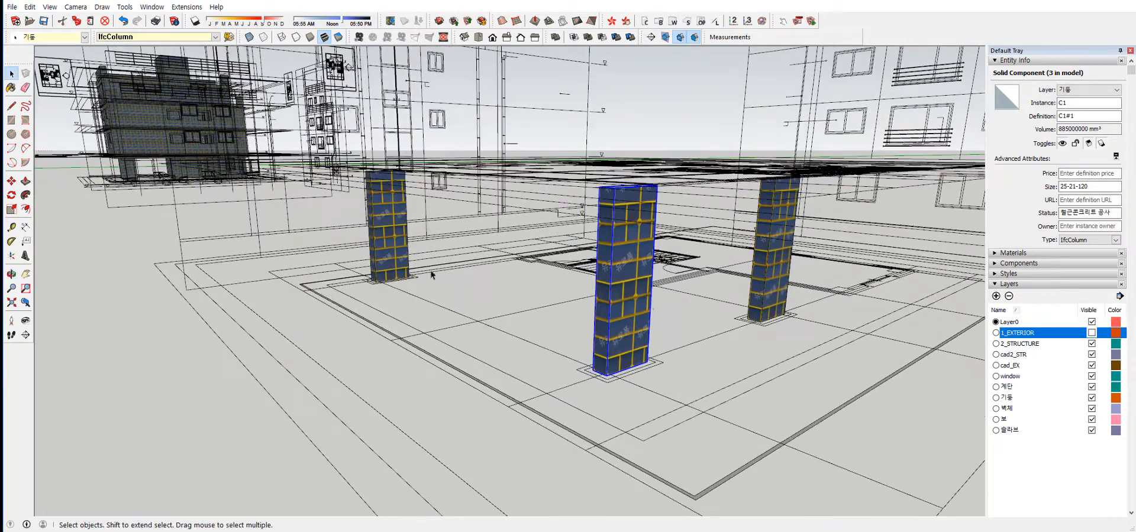
{"action": "middle_click_drag", "start_coordinate": [635, 354], "coordinate": [446, 284]}
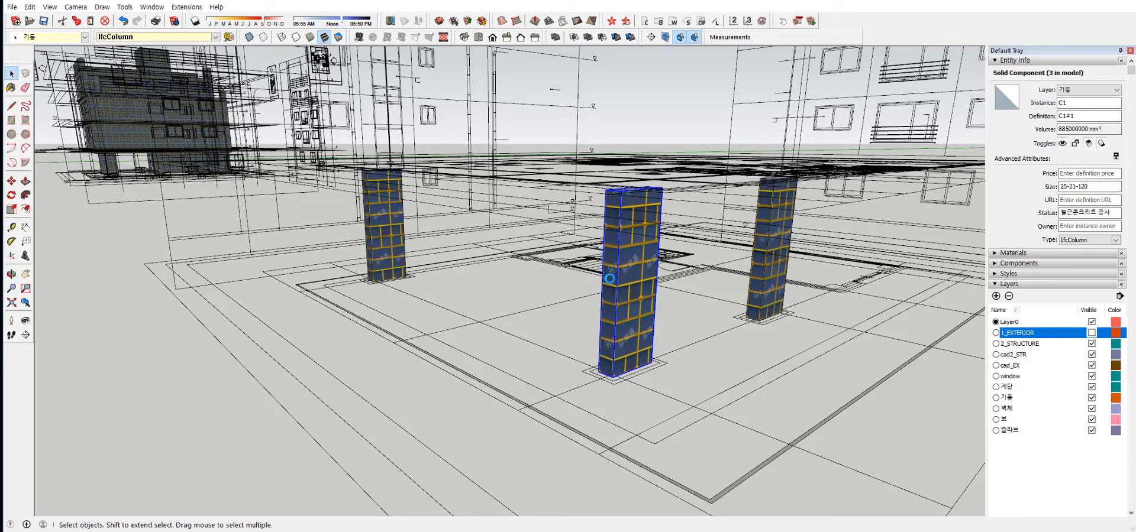
Try to enlarge the near C1#1 column horizontally in both directions with Scale, and undo the scaling.
{"action": "scroll", "coordinate": [607, 286], "scroll_direction": "up", "scroll_amount": 2}
{"action": "key", "text": "s"}
{"action": "left_click", "coordinate": [607, 287]}
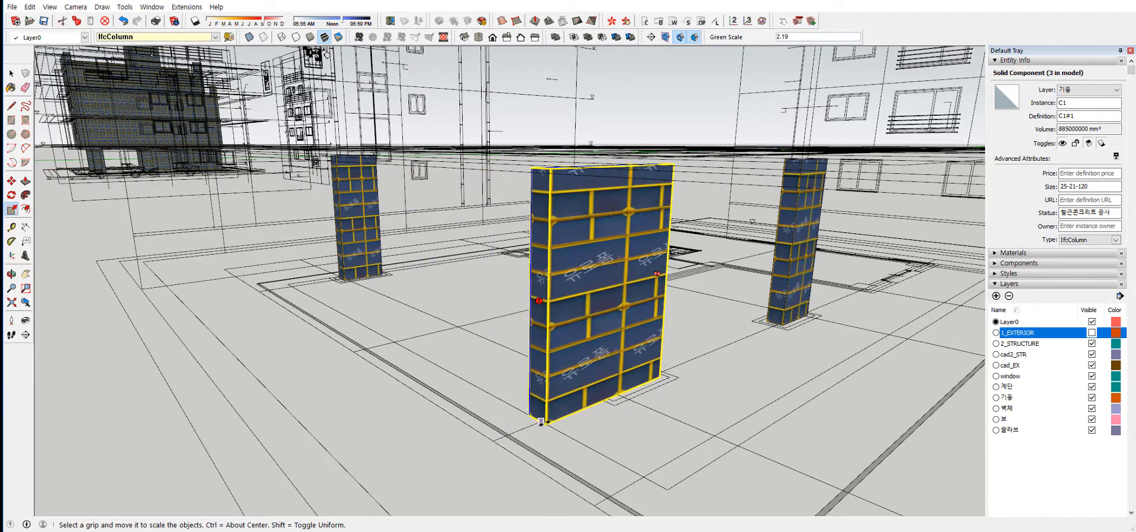
{"action": "left_click", "coordinate": [546, 423]}
{"action": "left_click", "coordinate": [614, 289]}
{"action": "key", "text": "space"}
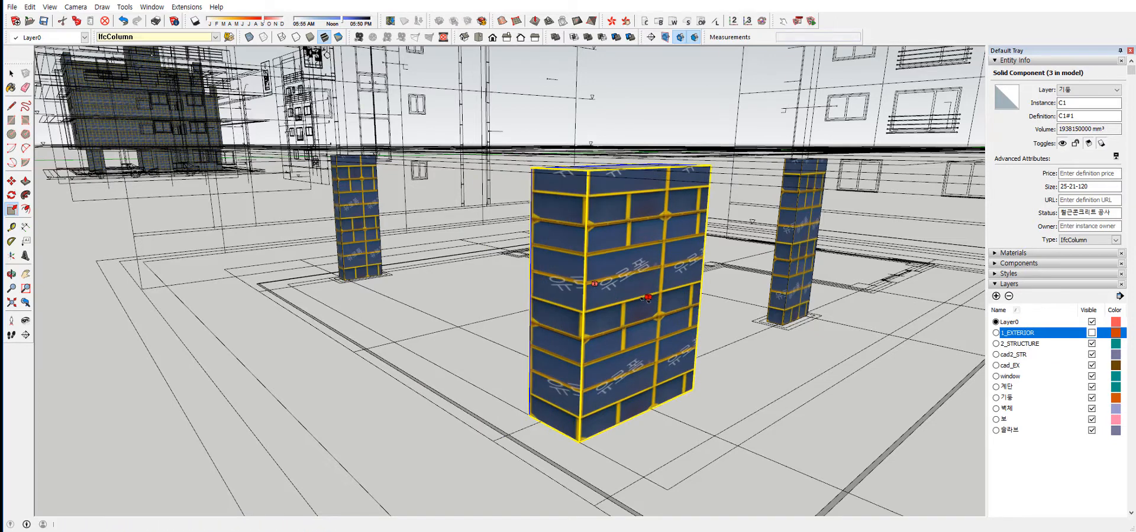
{"action": "key", "text": "ctrl+z"}
Try to Push/Pull the near column's wide face outward inside its component, and leave the component.
{"action": "double_click", "coordinate": [636, 289]}
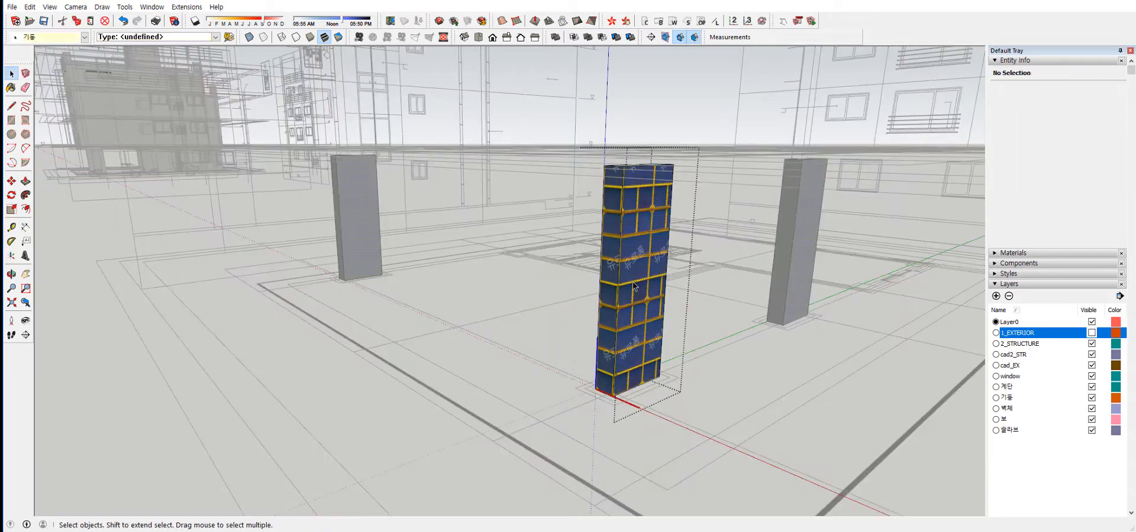
{"action": "key", "text": "p"}
{"action": "left_click_drag", "start_coordinate": [637, 294], "coordinate": [646, 316]}
{"action": "key", "text": "space"}
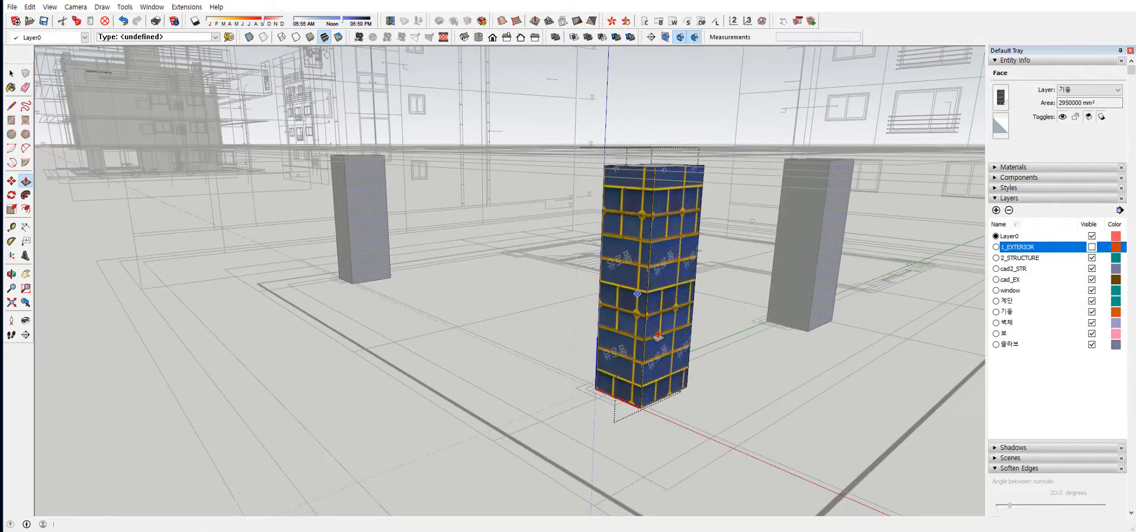
{"action": "left_click", "coordinate": [690, 325]}
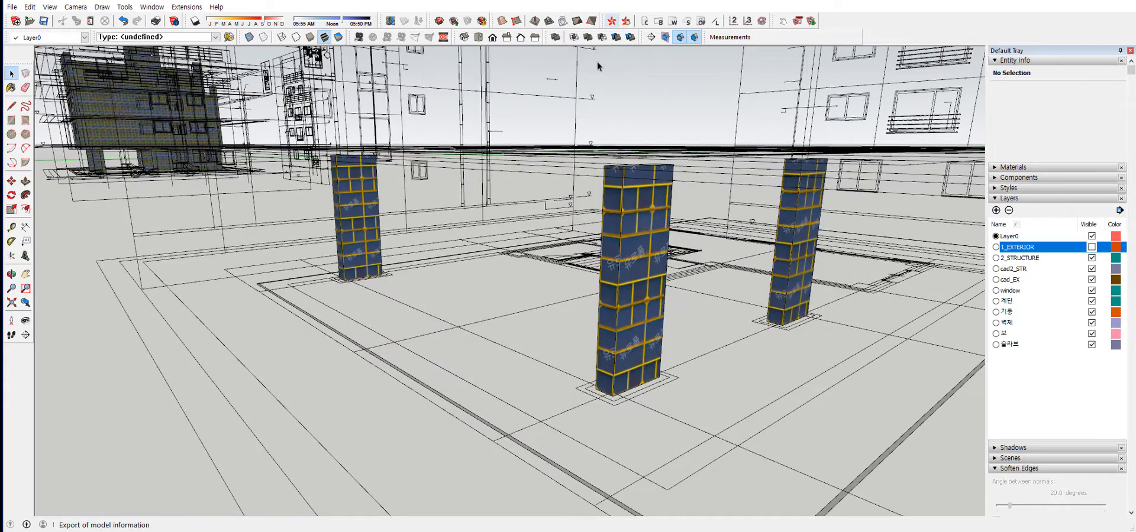
Generate the near C1#1 column's quantity report, read its width, depth and height attributes, and close it.
{"action": "left_click", "coordinate": [624, 220]}
{"action": "left_click", "coordinate": [611, 21]}
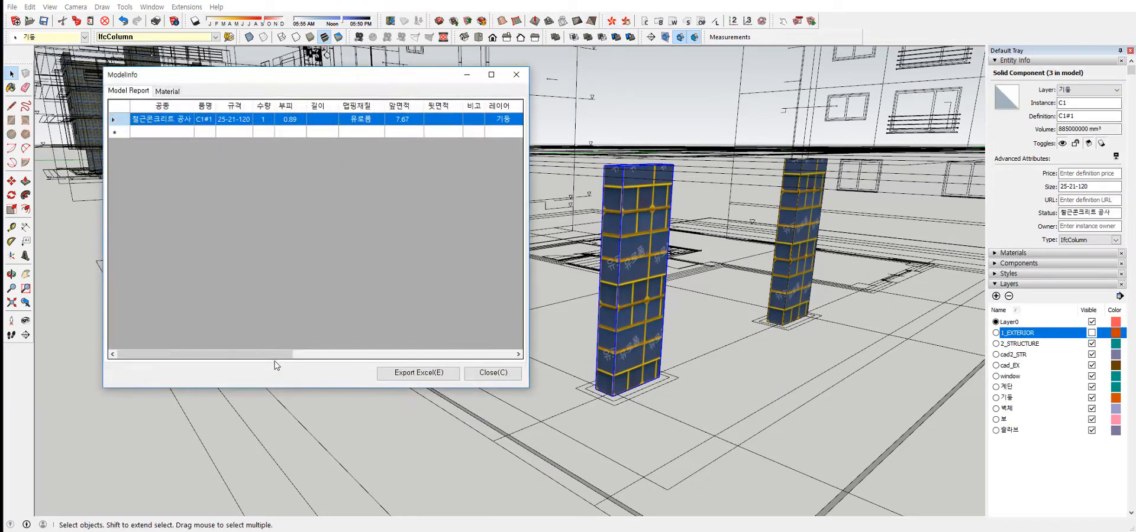
{"action": "left_click_drag", "start_coordinate": [275, 355], "coordinate": [538, 375]}
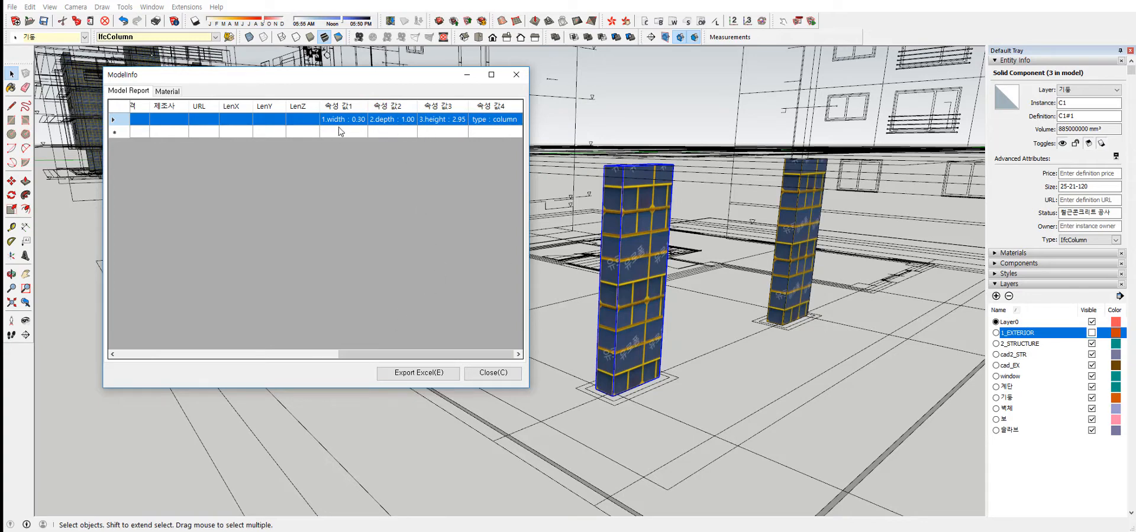
{"action": "left_click_drag", "start_coordinate": [455, 357], "coordinate": [234, 357]}
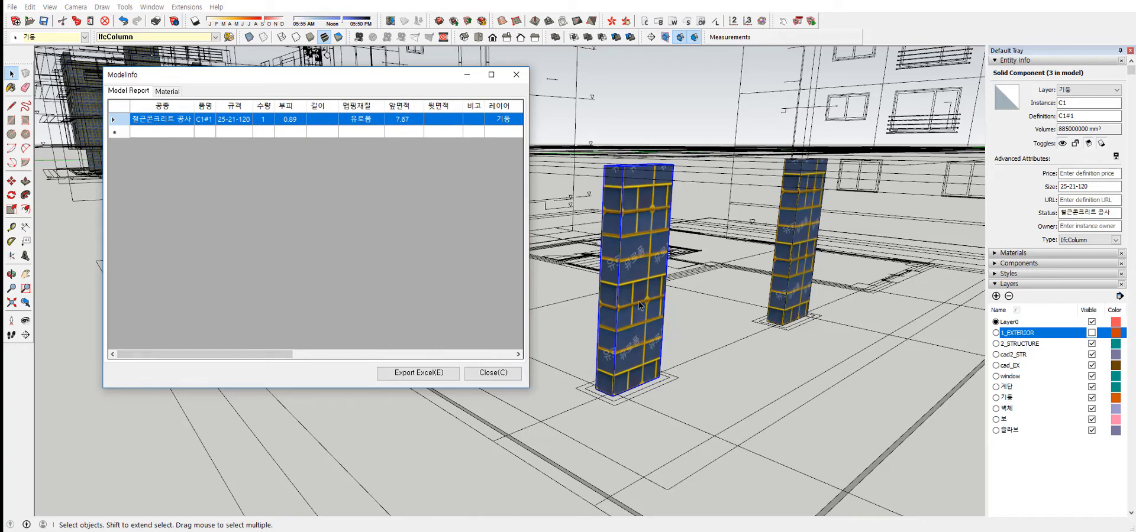
{"action": "left_click", "coordinate": [515, 74]}
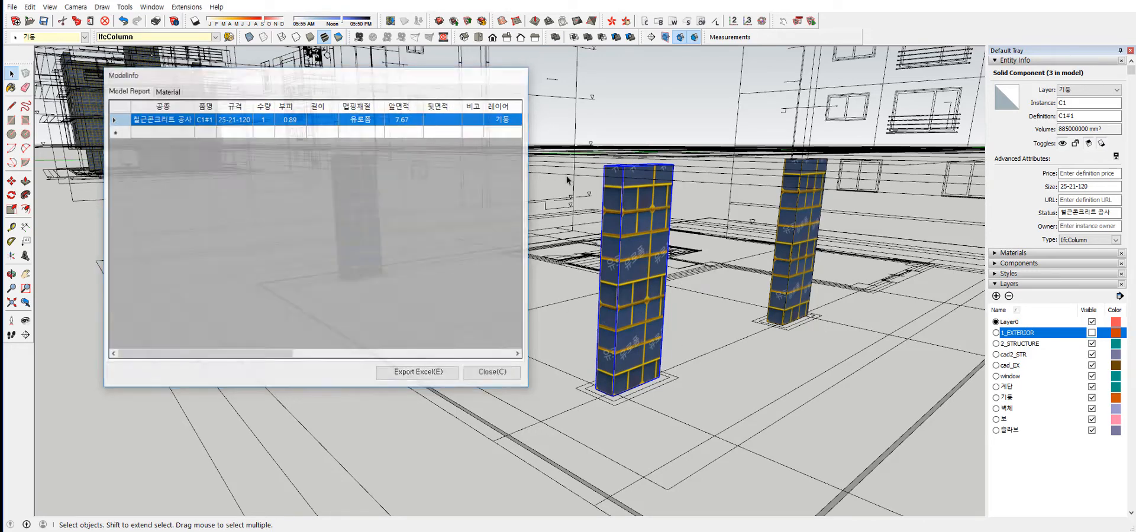
Delete the near C1#1 column and the adjacent one standing on the outline about 4680 mm away.
{"action": "key", "text": "Delete"}
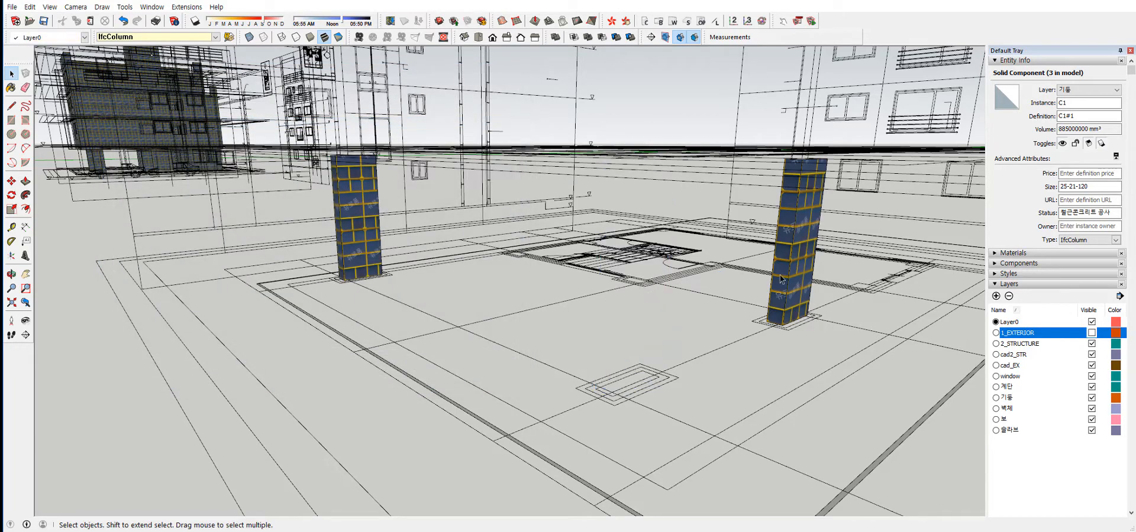
{"action": "left_click", "coordinate": [780, 274]}
{"action": "key", "text": "Delete"}
Place C1 columns of 300 × 1000 × 2950 mm using Manual Input and Corner+ on the two empty column outlines.
{"action": "left_click", "coordinate": [694, 36]}
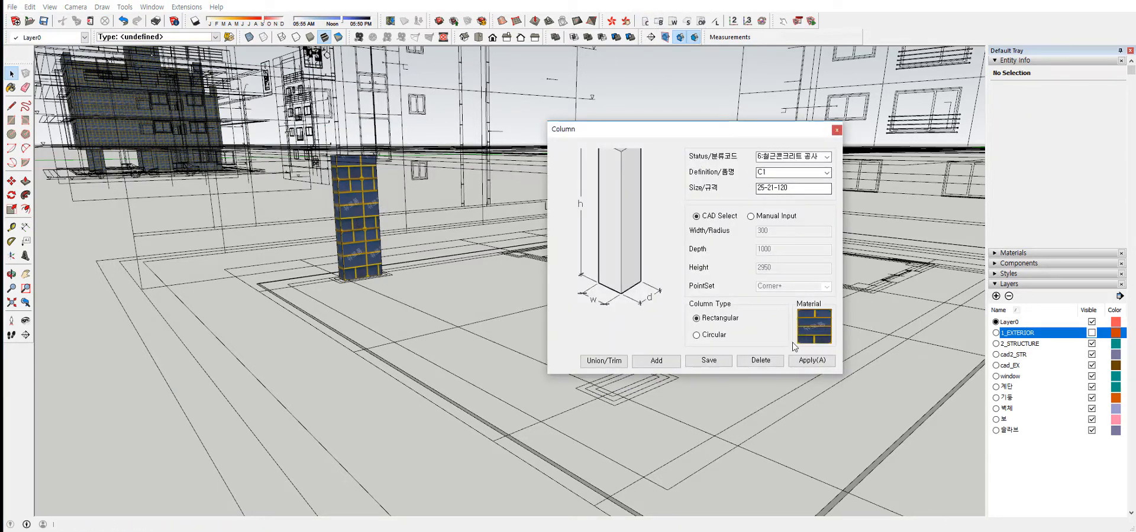
{"action": "left_click", "coordinate": [750, 216]}
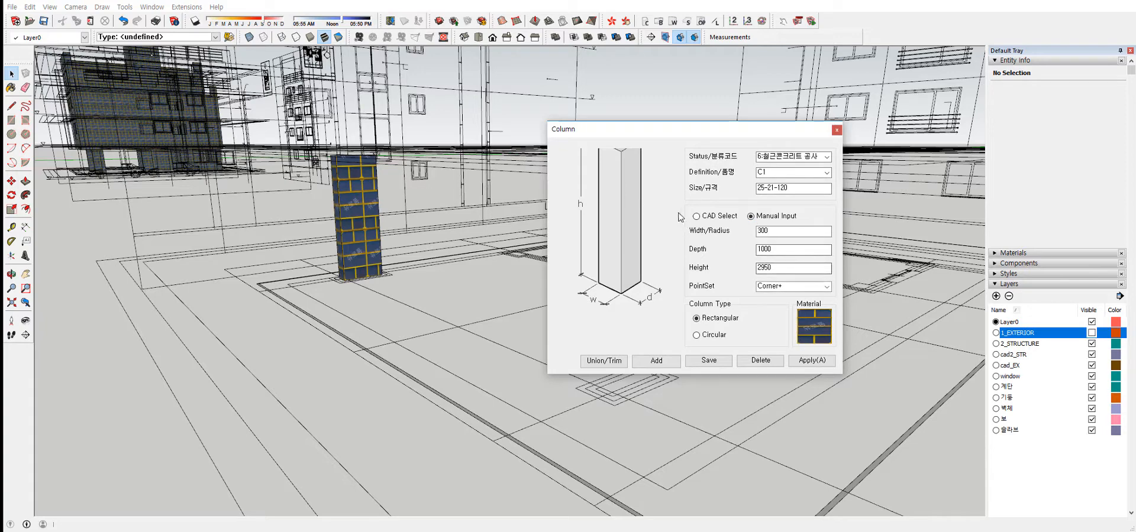
{"action": "left_click", "coordinate": [811, 360]}
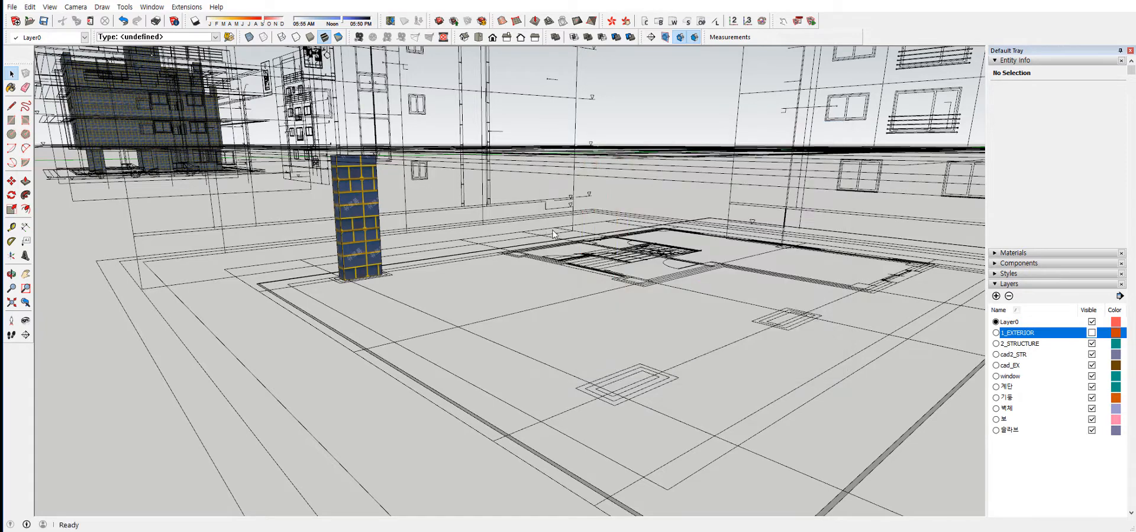
{"action": "left_click", "coordinate": [595, 389]}
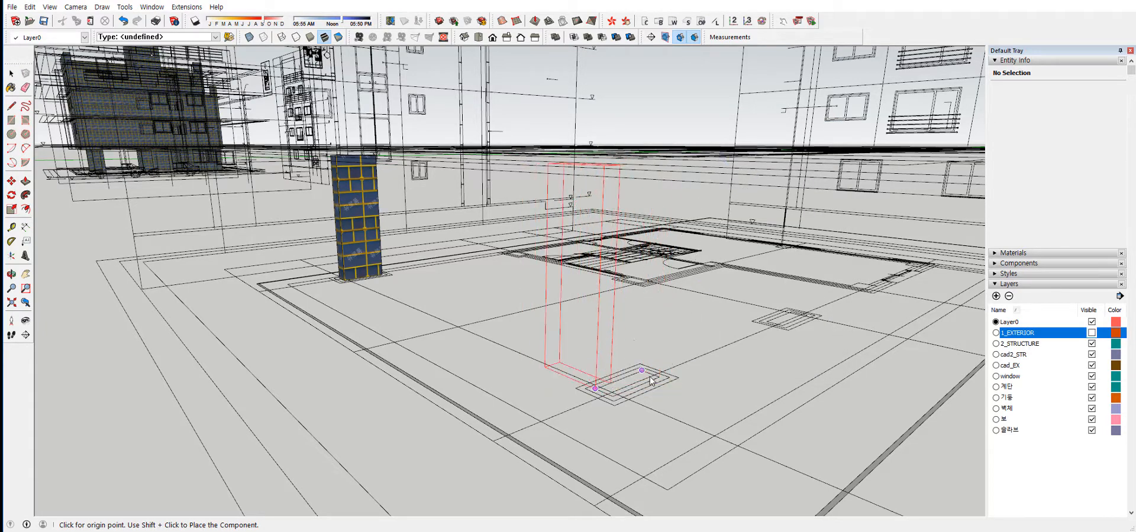
{"action": "left_click", "coordinate": [612, 401]}
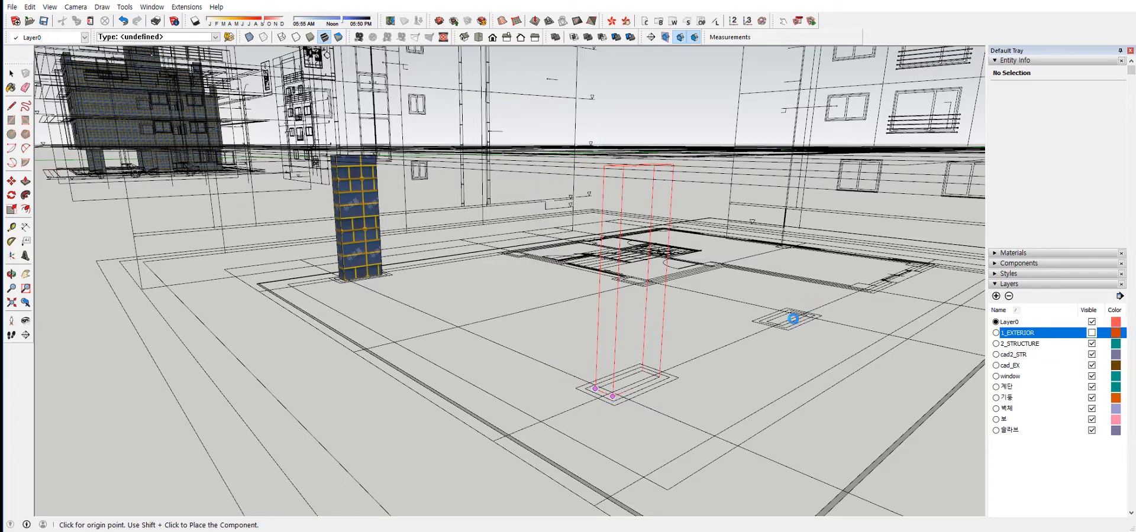
{"action": "left_click", "coordinate": [595, 389]}
{"action": "scroll", "coordinate": [769, 324], "scroll_direction": "up", "scroll_amount": 5}
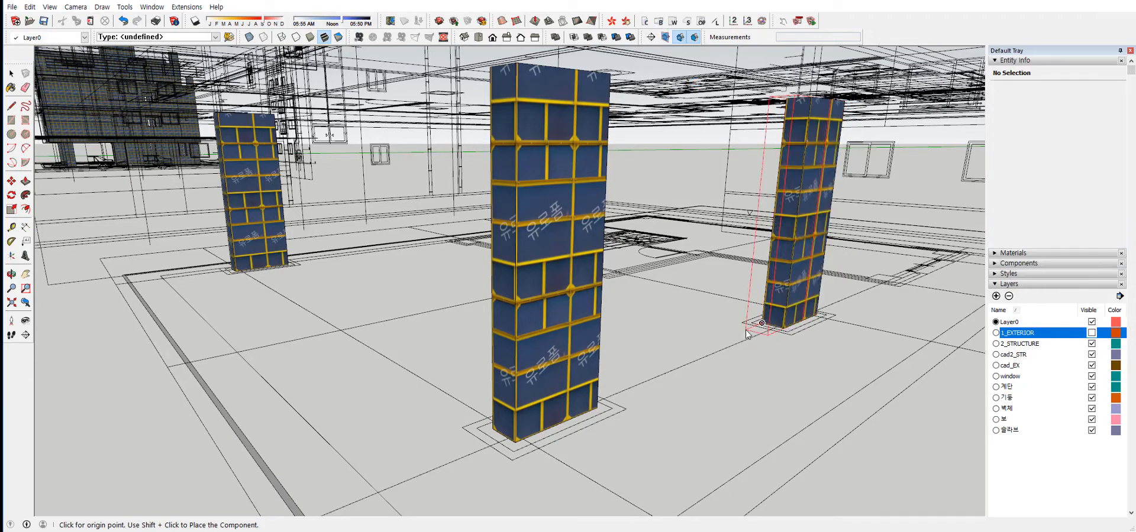
{"action": "key", "text": "space"}
Select all three C1 columns, generate their quantity report, compare the definition names and quantities, and close it.
{"action": "scroll", "coordinate": [809, 279], "scroll_direction": "down", "scroll_amount": 3}
{"action": "middle_click_drag", "start_coordinate": [802, 269], "coordinate": [725, 283], "text": "shift"}
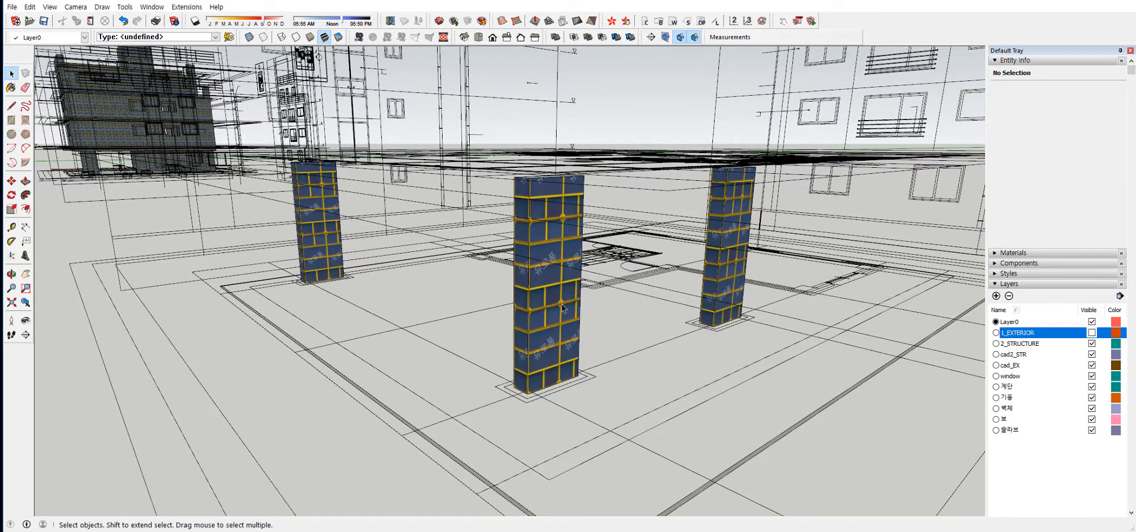
{"action": "middle_click_drag", "start_coordinate": [881, 273], "coordinate": [832, 258]}
{"action": "left_click", "coordinate": [310, 223]}
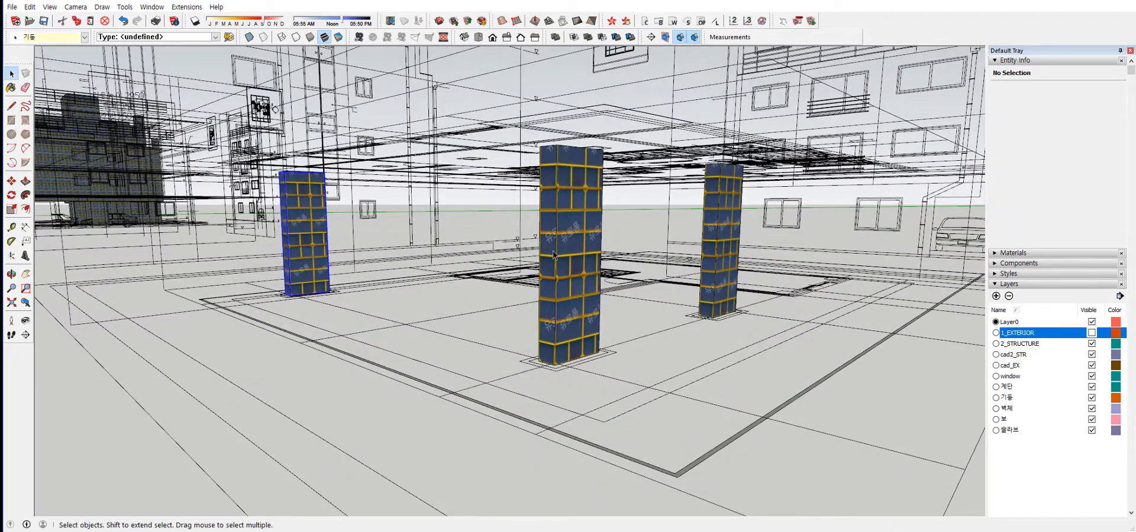
{"action": "left_click", "coordinate": [555, 254], "text": "shift"}
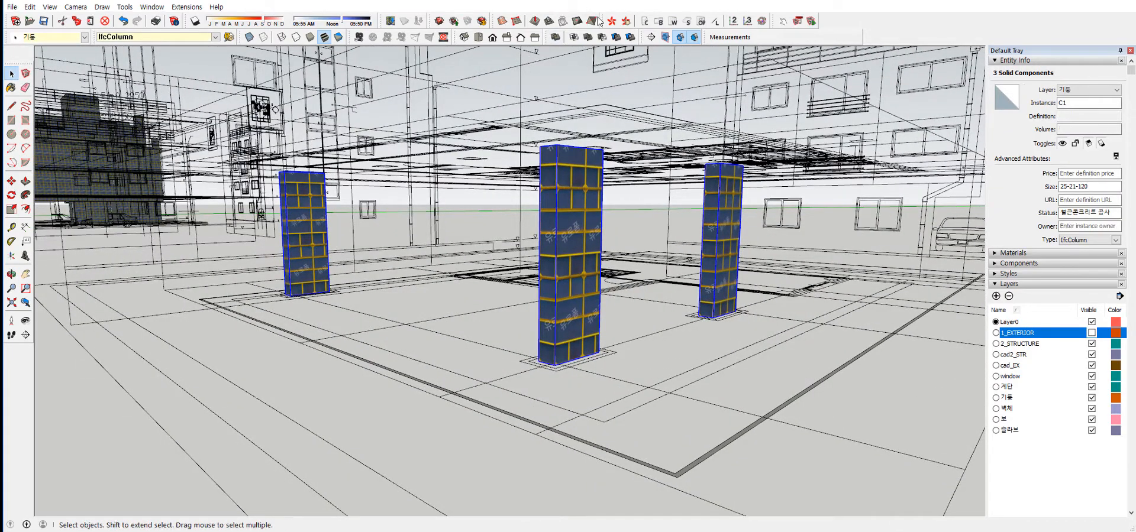
{"action": "left_click", "coordinate": [599, 21]}
{"action": "left_click_drag", "start_coordinate": [400, 109], "coordinate": [681, 100]}
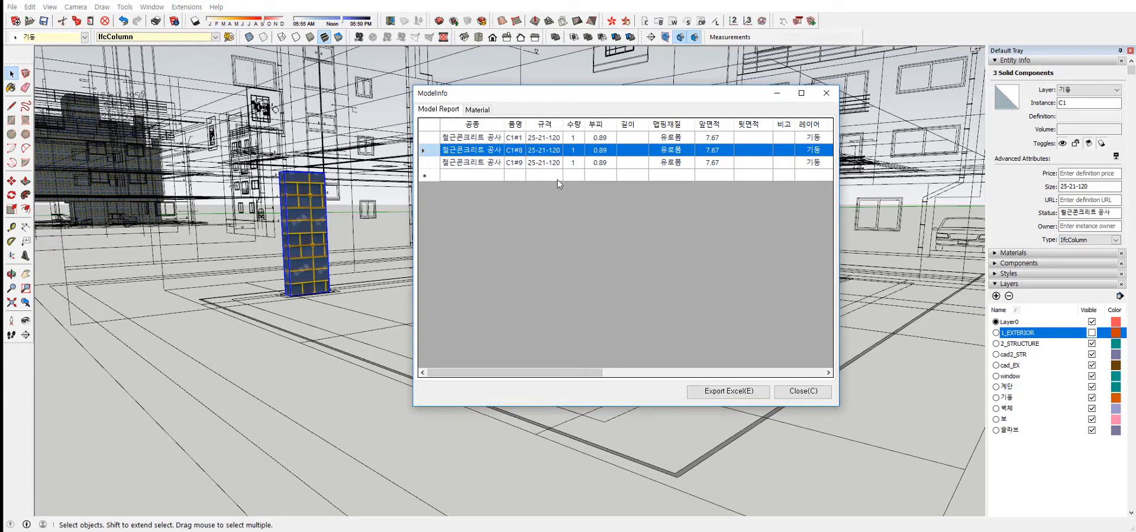
{"action": "left_click_drag", "start_coordinate": [602, 373], "coordinate": [531, 379]}
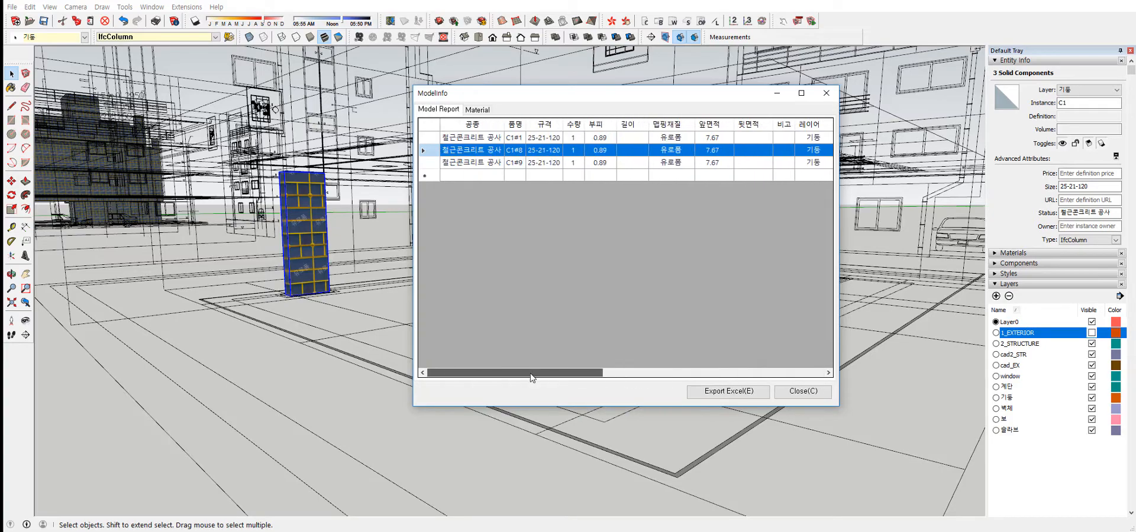
{"action": "left_click", "coordinate": [824, 98]}
Clear the selection and view the three C1 columns against the structural floor plan.
{"action": "middle_click_drag", "start_coordinate": [814, 201], "coordinate": [802, 353]}
{"action": "left_click", "coordinate": [803, 356]}
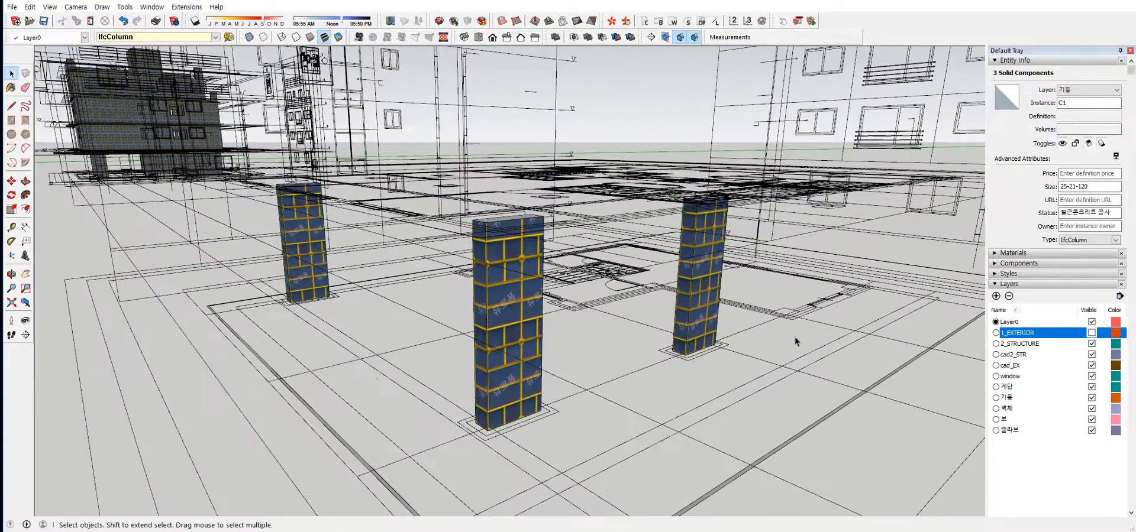
{"action": "middle_click_drag", "start_coordinate": [599, 257], "coordinate": [888, 287]}
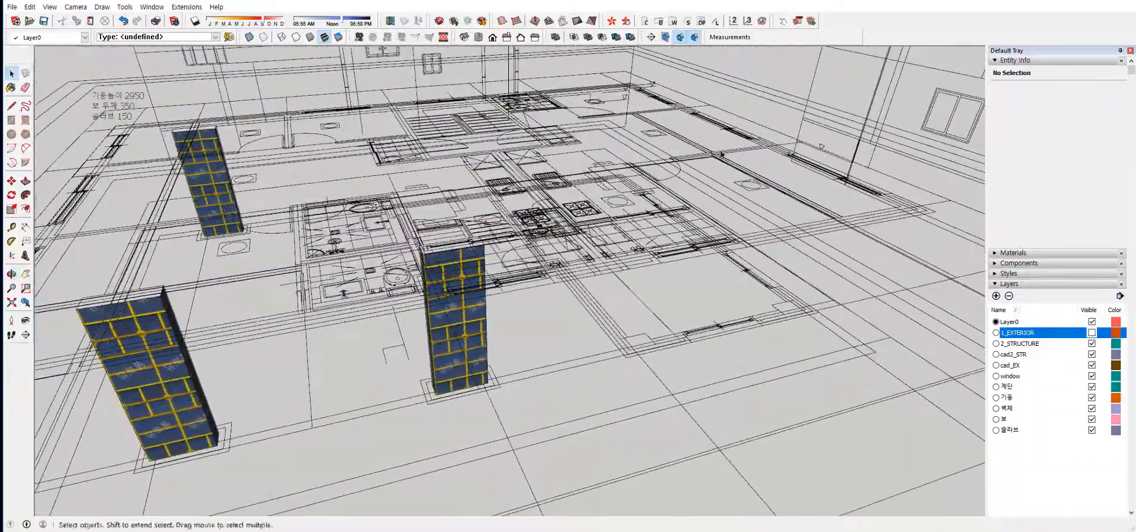
{"action": "left_click", "coordinate": [645, 24]}
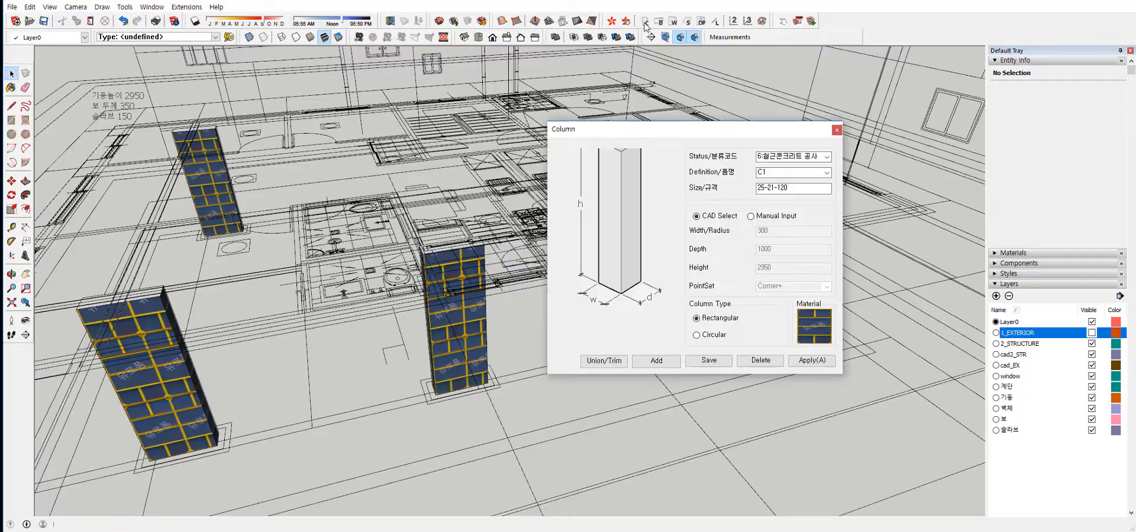
{"action": "left_click", "coordinate": [833, 133]}
{"action": "middle_click_drag", "start_coordinate": [579, 325], "coordinate": [633, 266]}
{"action": "scroll", "coordinate": [599, 245], "scroll_direction": "down", "scroll_amount": 4}
{"action": "middle_click_drag", "start_coordinate": [550, 231], "coordinate": [407, 314]}
{"action": "scroll", "coordinate": [592, 249], "scroll_direction": "down", "scroll_amount": 5}
{"action": "scroll", "coordinate": [547, 262], "scroll_direction": "up", "scroll_amount": 8}
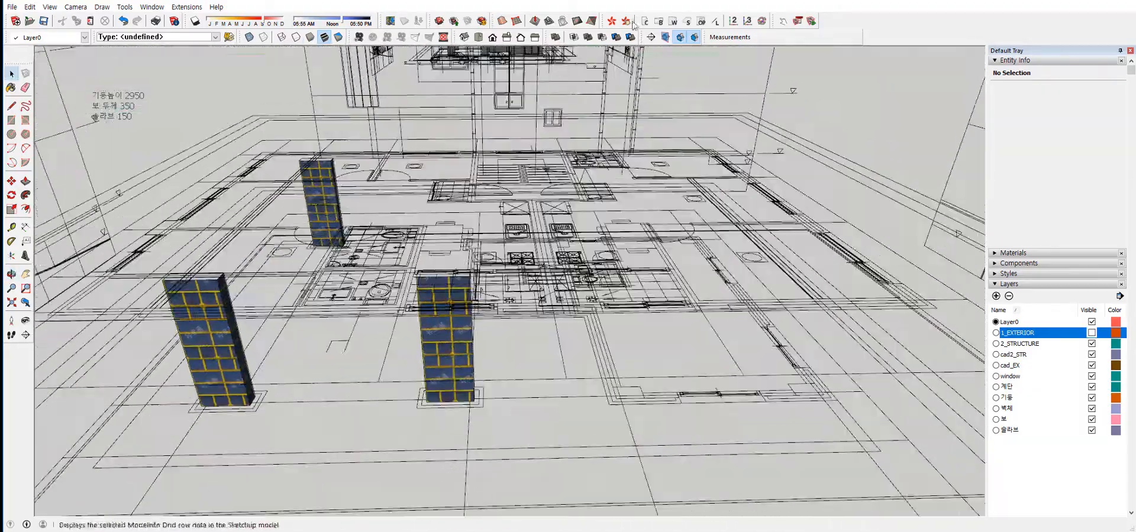
Place a rectangular C2 column with CAD Select on the empty 400 × 600 mm corner outline, matching its height to the existing C1 columns' tops.
{"action": "left_click", "coordinate": [648, 21]}
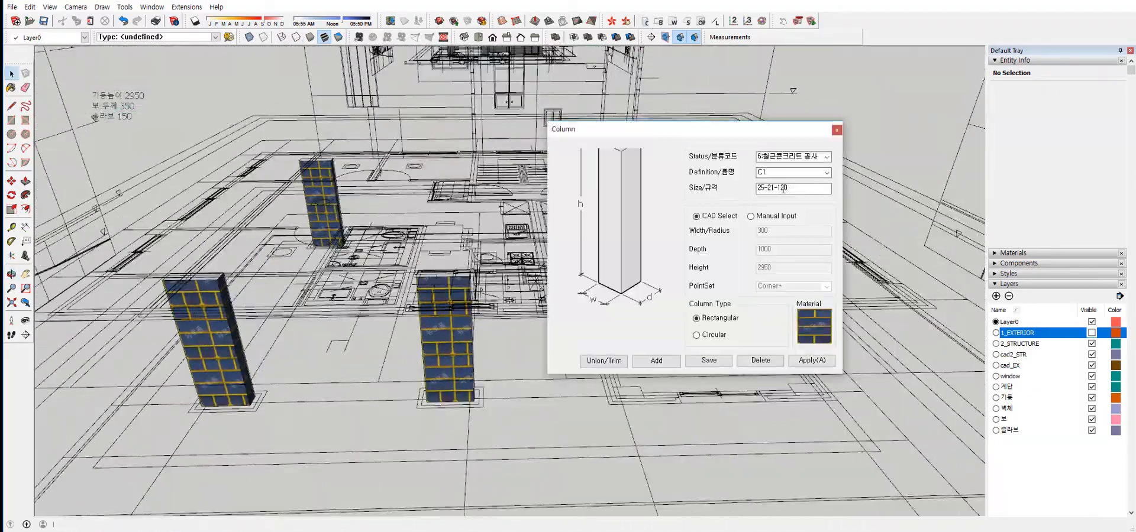
{"action": "left_click", "coordinate": [826, 173]}
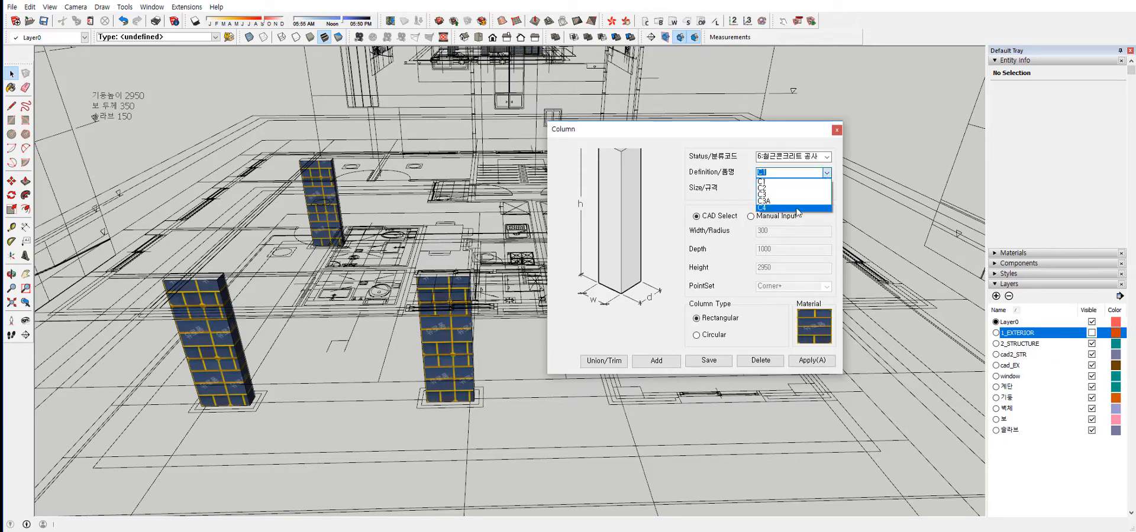
{"action": "left_click", "coordinate": [795, 190]}
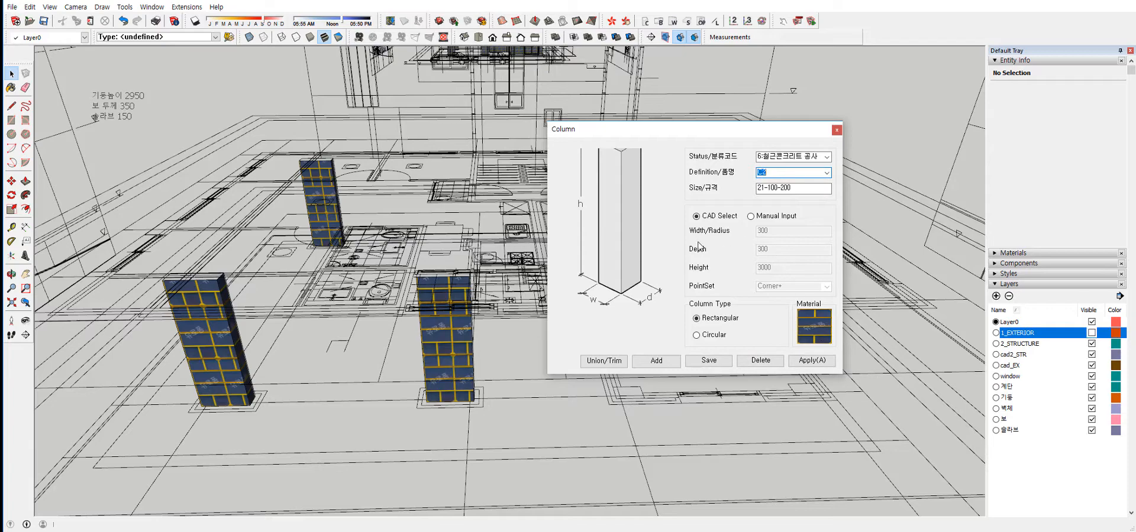
{"action": "left_click", "coordinate": [813, 365]}
{"action": "middle_click_drag", "start_coordinate": [784, 349], "coordinate": [621, 290]}
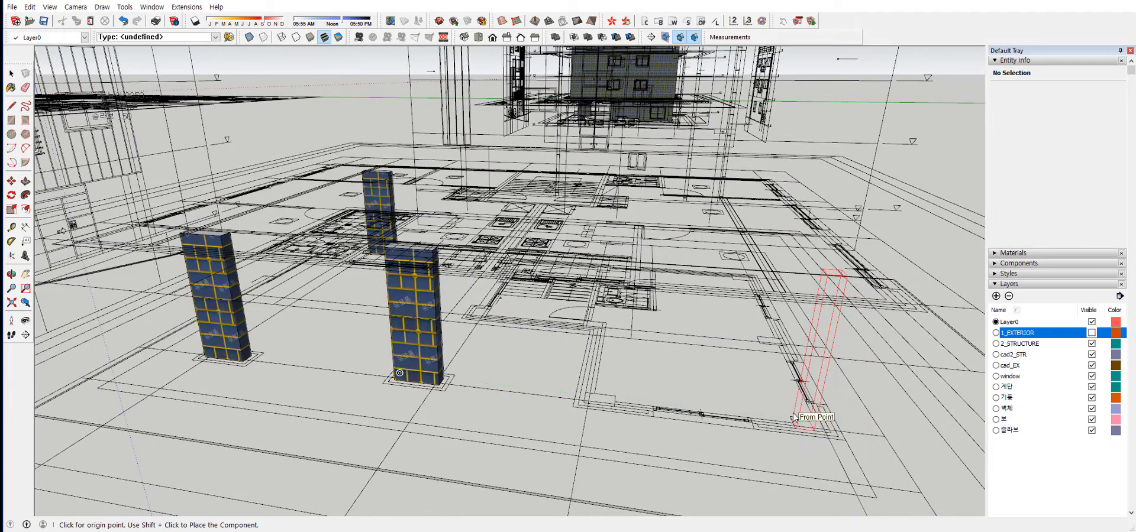
{"action": "left_click", "coordinate": [790, 417]}
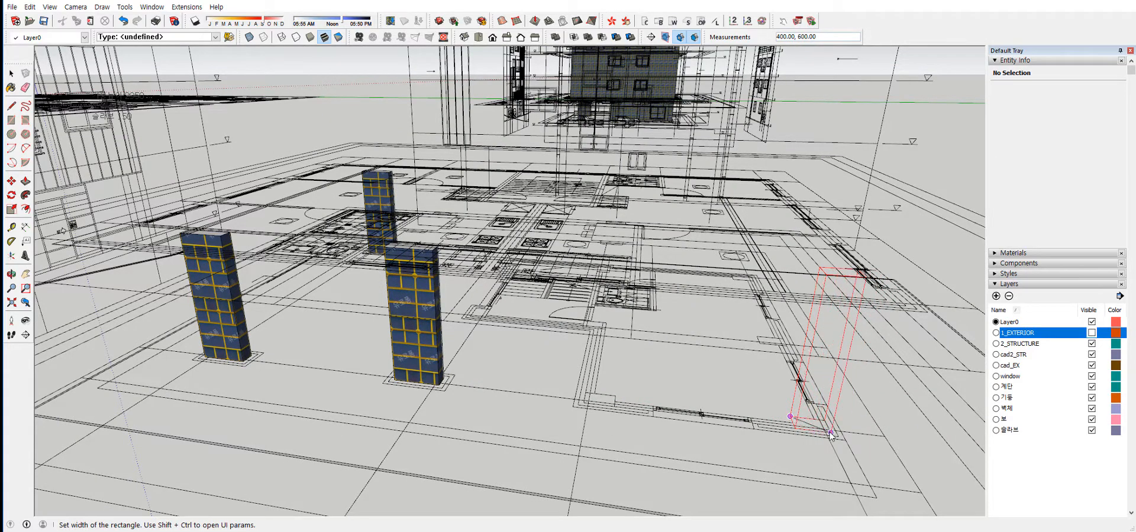
{"action": "left_click", "coordinate": [831, 433]}
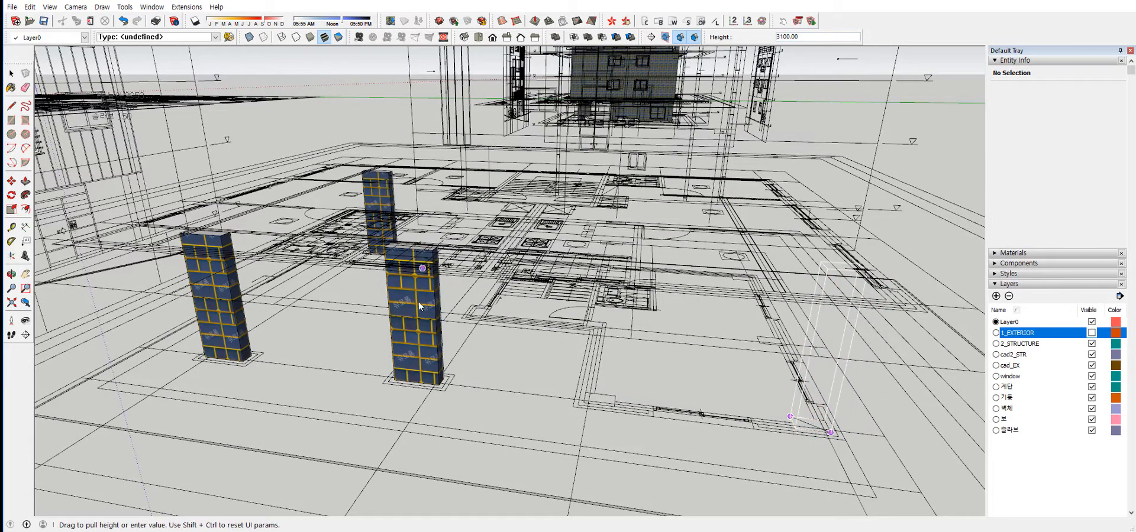
{"action": "middle_click_drag", "start_coordinate": [419, 306], "coordinate": [478, 238]}
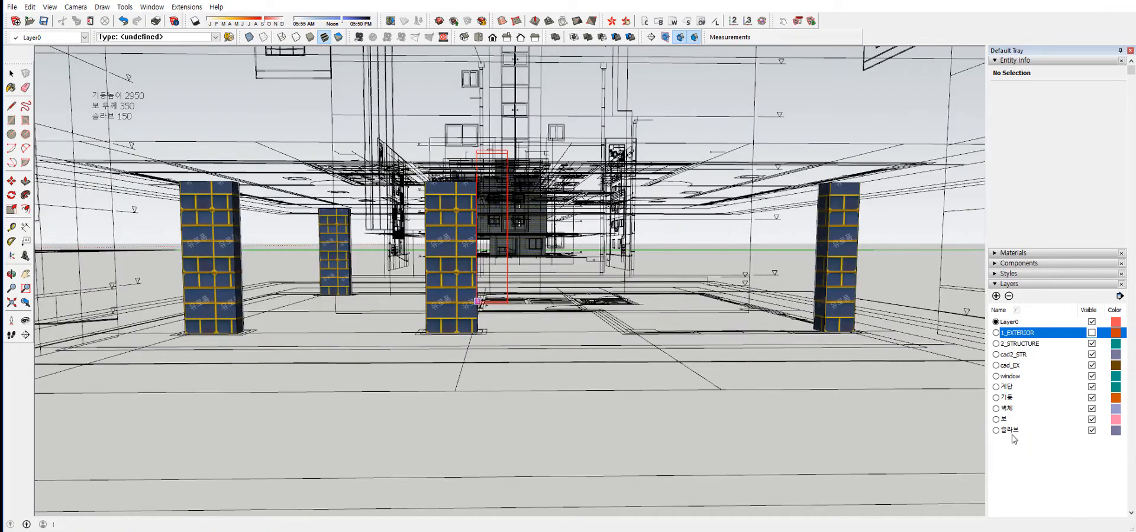
{"action": "middle_click_drag", "start_coordinate": [574, 299], "coordinate": [846, 301]}
{"action": "key", "text": "space"}
{"action": "scroll", "coordinate": [597, 171], "scroll_direction": "down", "scroll_amount": 6}
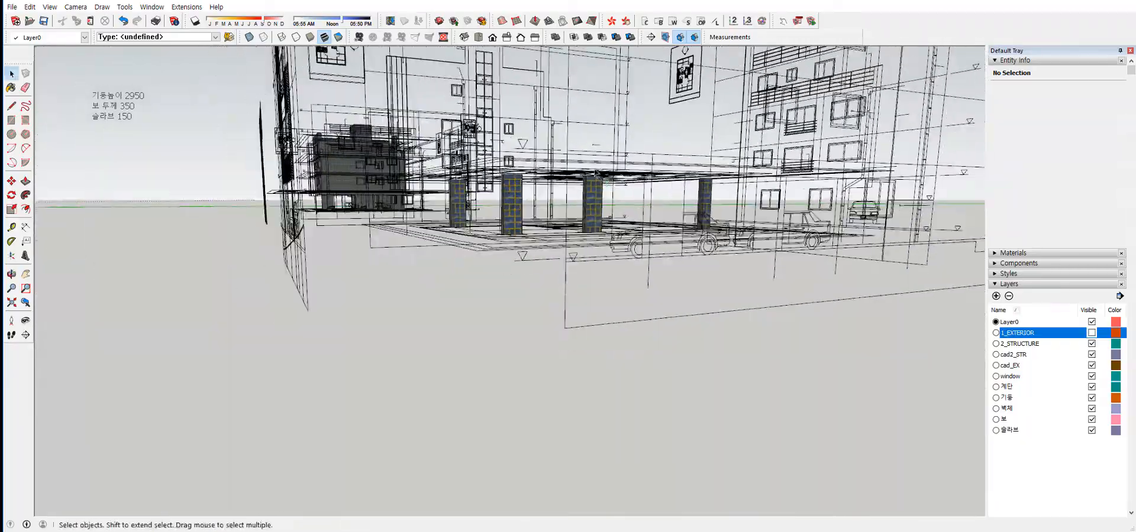
{"action": "middle_click_drag", "start_coordinate": [597, 173], "coordinate": [670, 316]}
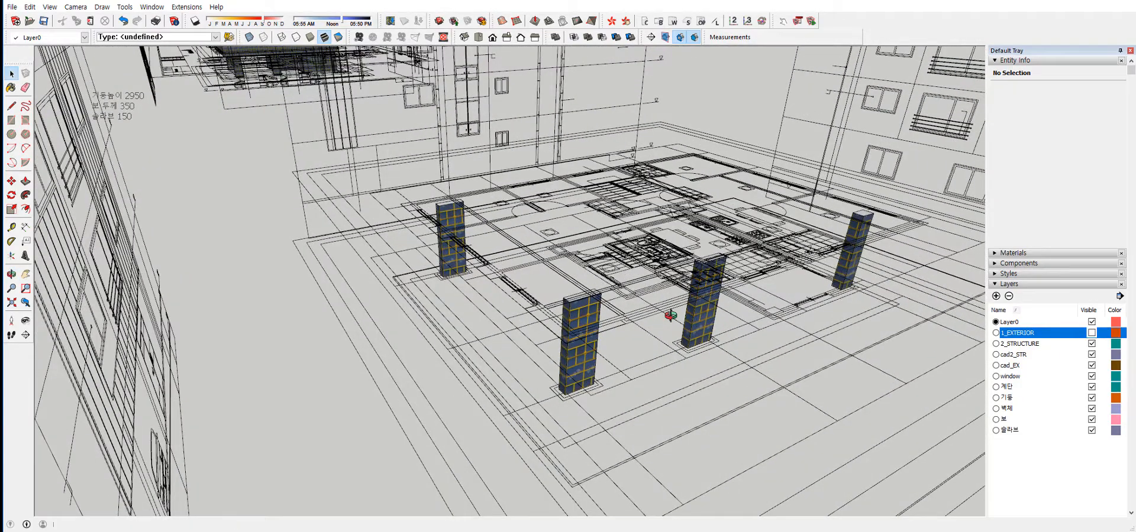